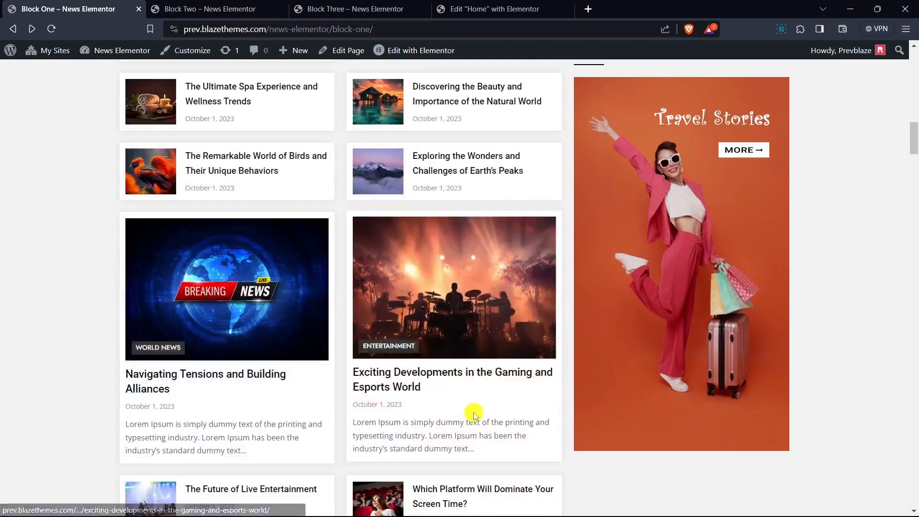
# - Examine the news layouts on the Block One demo page down to Style Ten
pyautogui.scroll(-10, 581, 403)
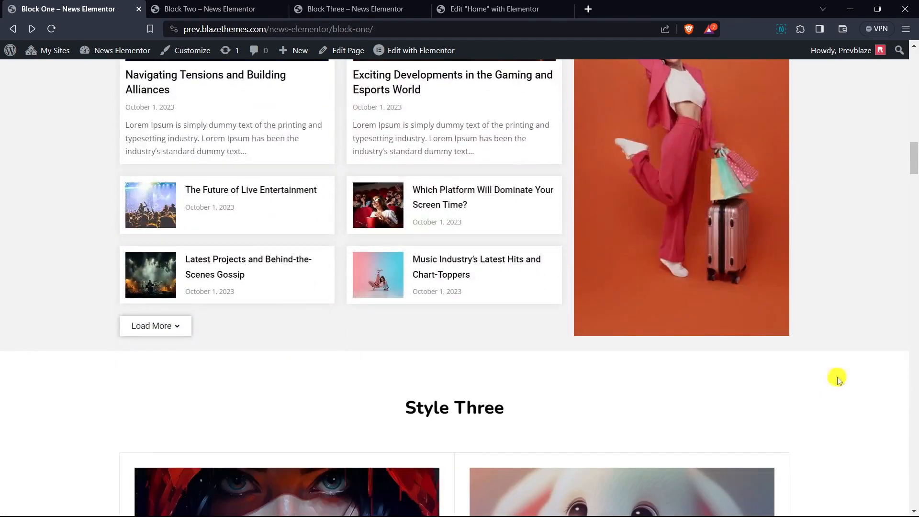
pyautogui.scroll(-2, 814, 364)
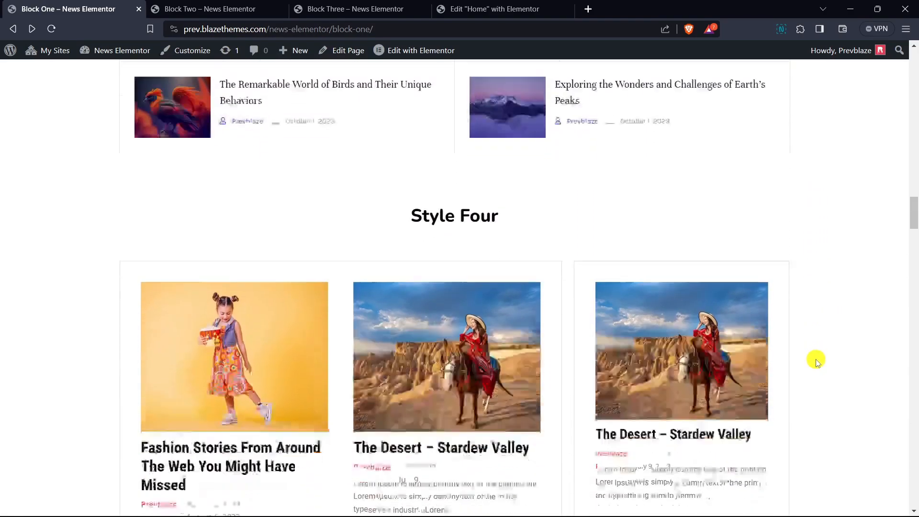
pyautogui.scroll(-9, 817, 363)
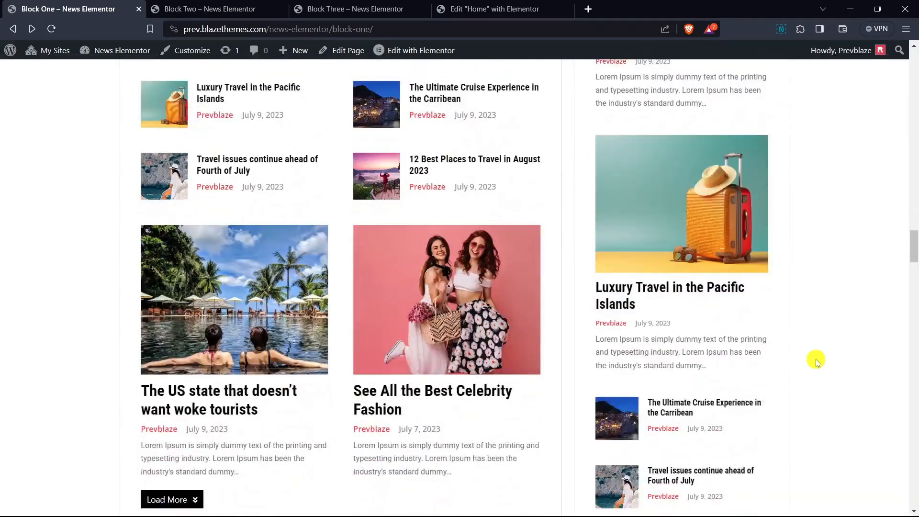
pyautogui.scroll(-12, 817, 362)
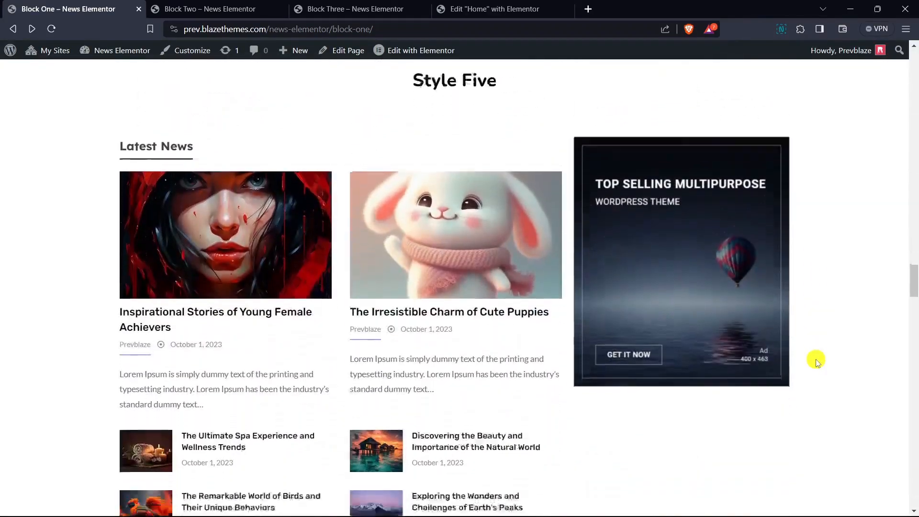
pyautogui.scroll(-11, 817, 362)
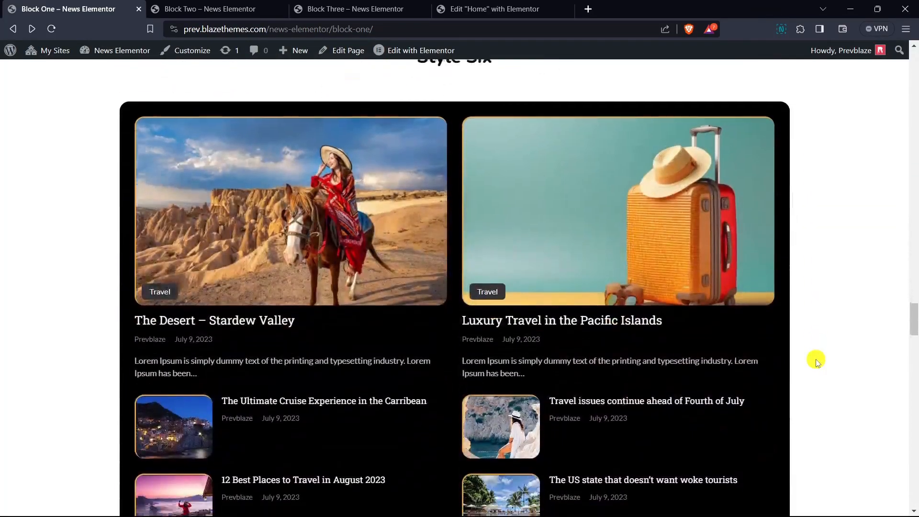
pyautogui.scroll(-12, 817, 362)
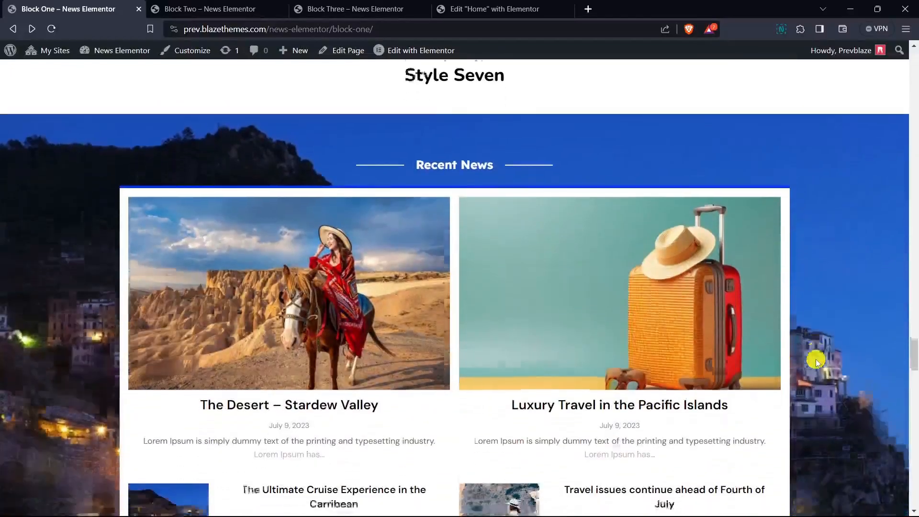
pyautogui.scroll(-12, 818, 363)
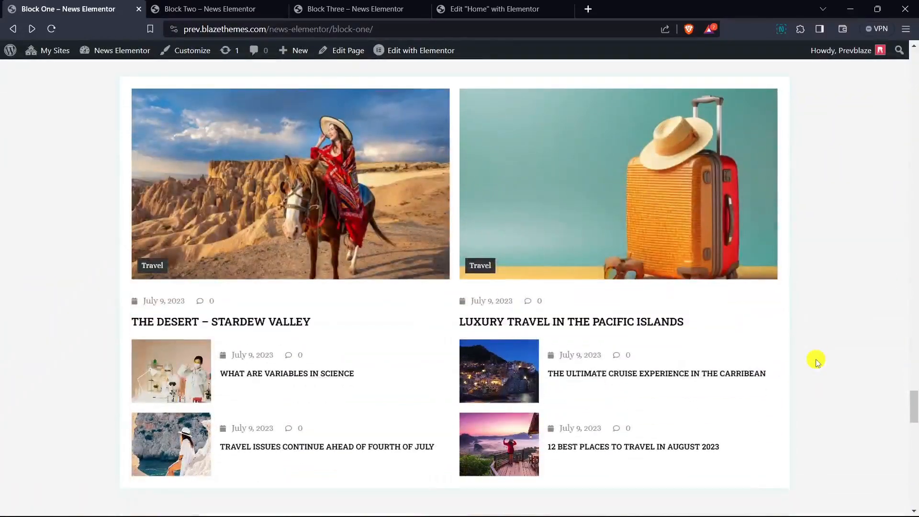
pyautogui.scroll(-14, 818, 362)
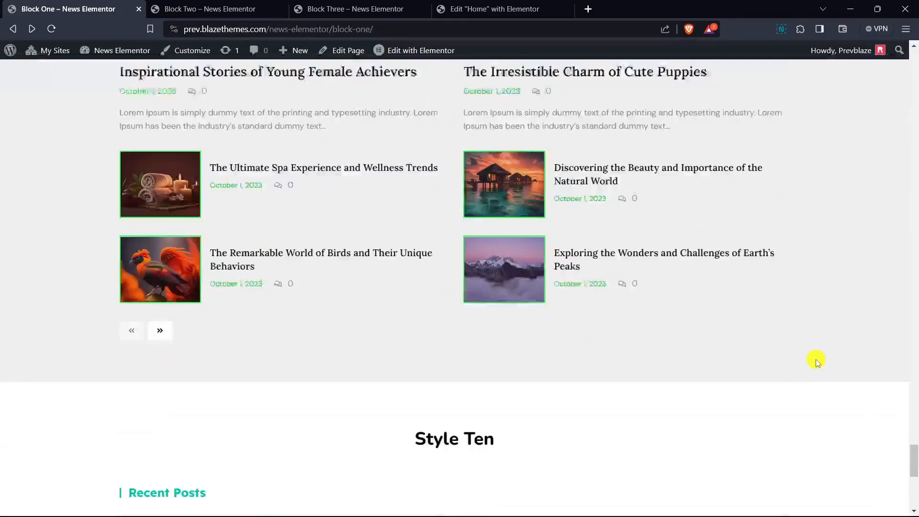
pyautogui.scroll(-7, 818, 362)
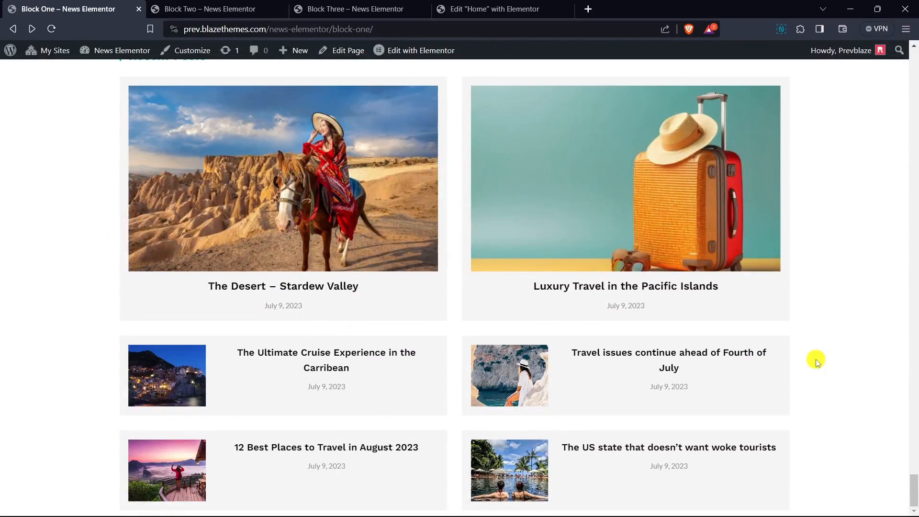
# - Open the Block Two demo page and examine its news layouts from Style One through Style Ten
pyautogui.click(212, 9)
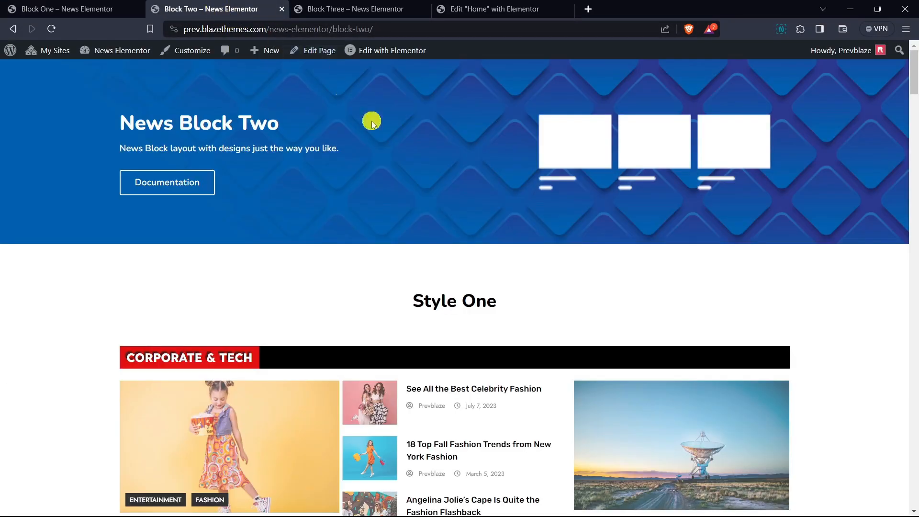
pyautogui.scroll(-5, 836, 305)
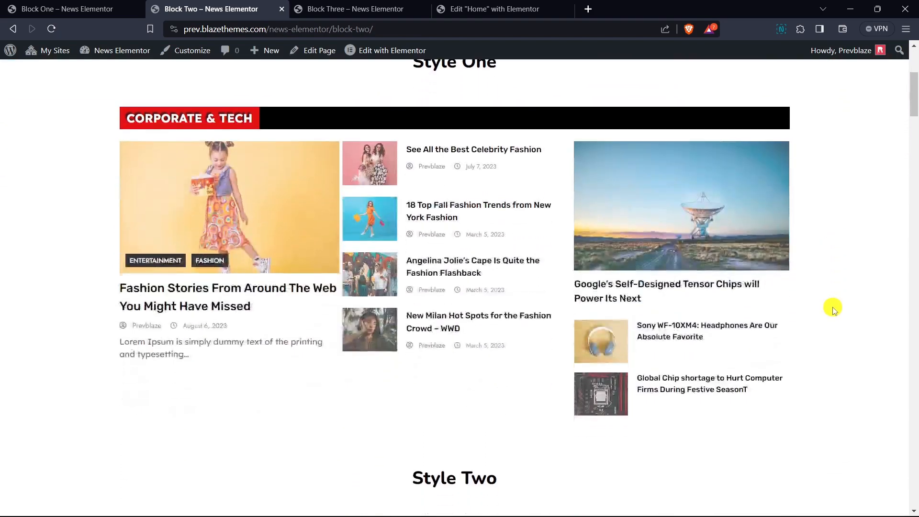
pyautogui.scroll(-5, 687, 261)
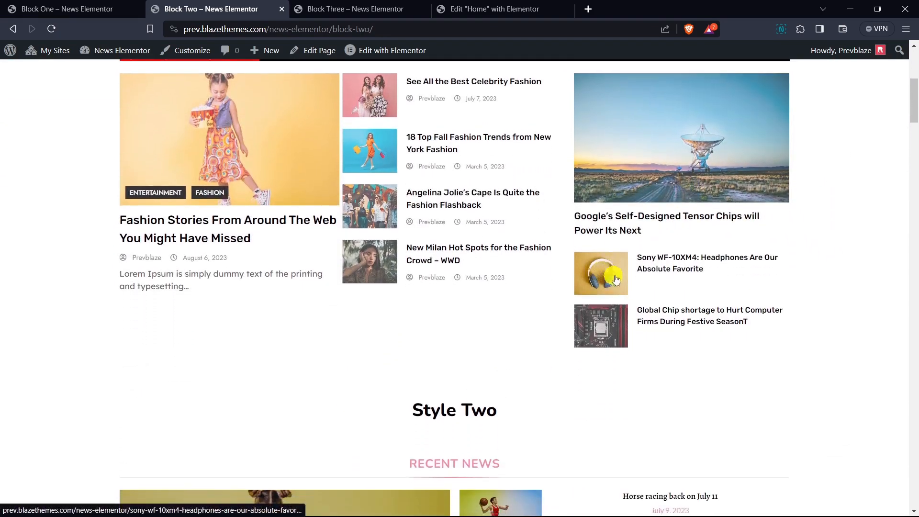
pyautogui.scroll(-4, 658, 273)
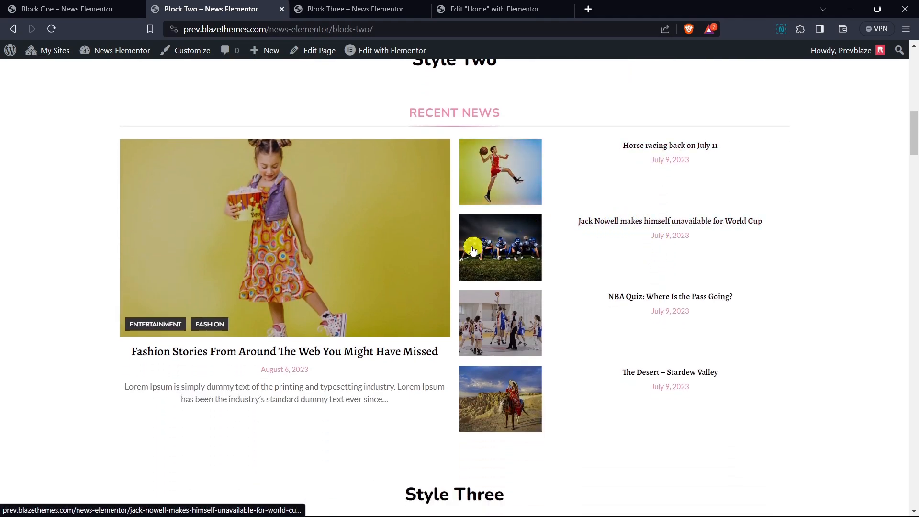
pyautogui.scroll(-1, 431, 250)
pyautogui.scroll(-4, 368, 295)
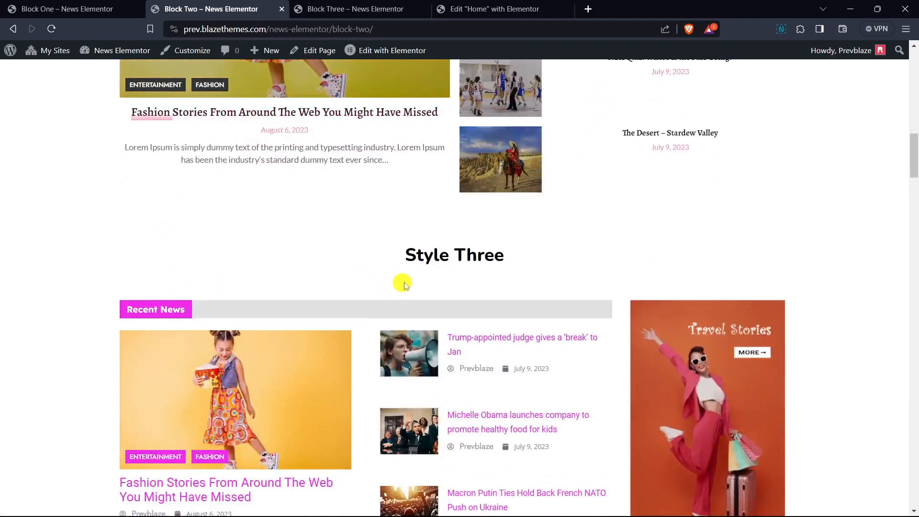
pyautogui.scroll(-2, 396, 281)
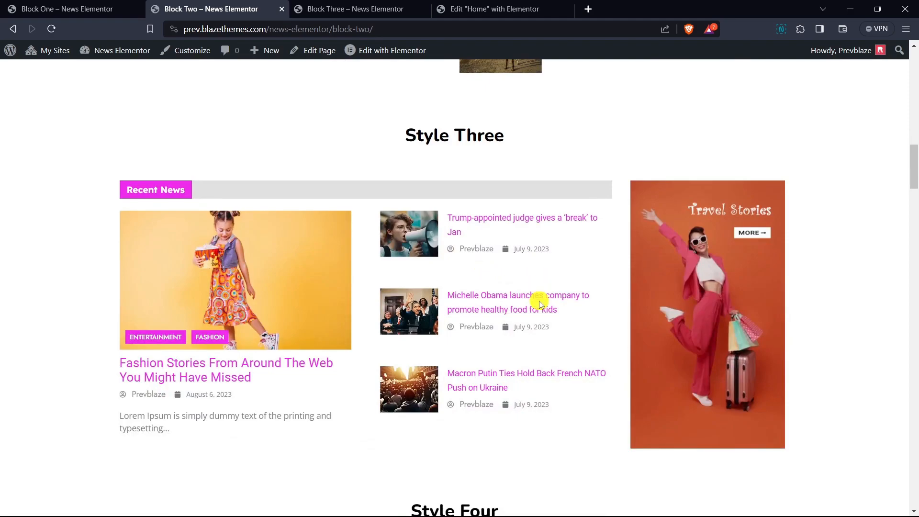
pyautogui.scroll(-8, 634, 273)
pyautogui.scroll(-7, 636, 259)
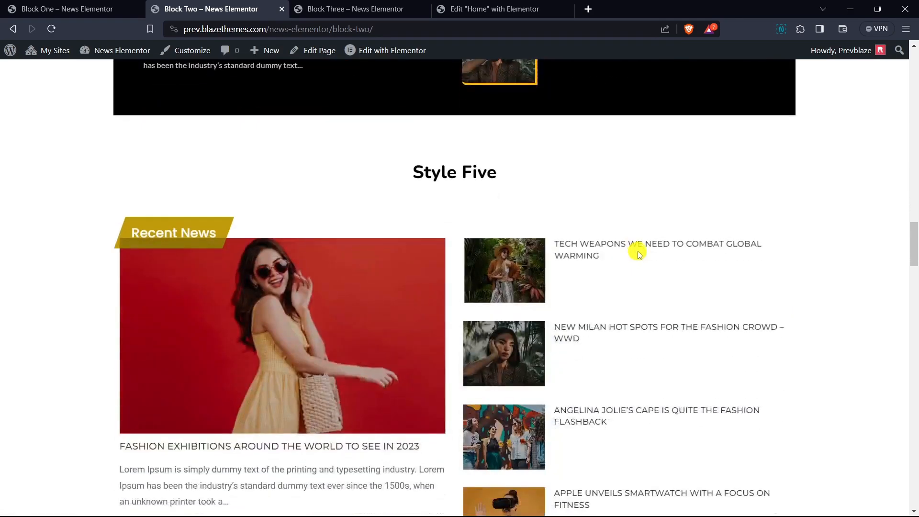
pyautogui.scroll(-2, 502, 340)
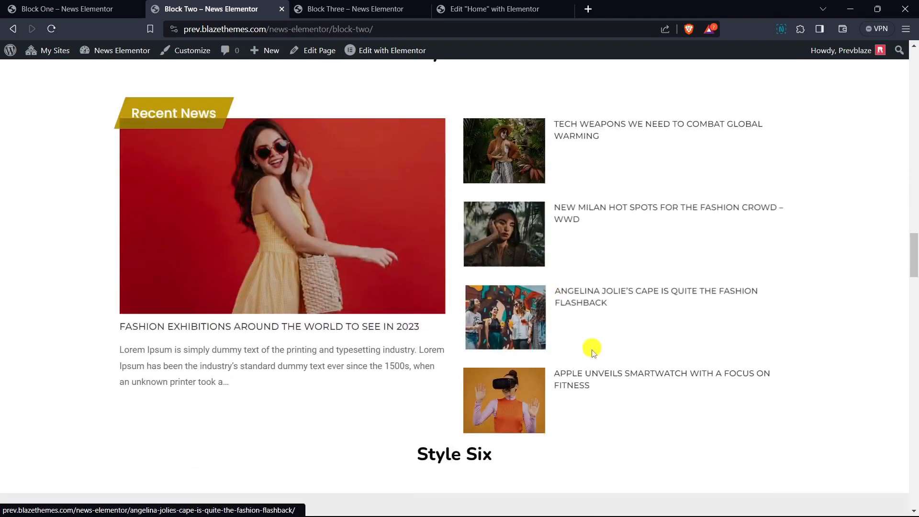
pyautogui.scroll(-6, 637, 352)
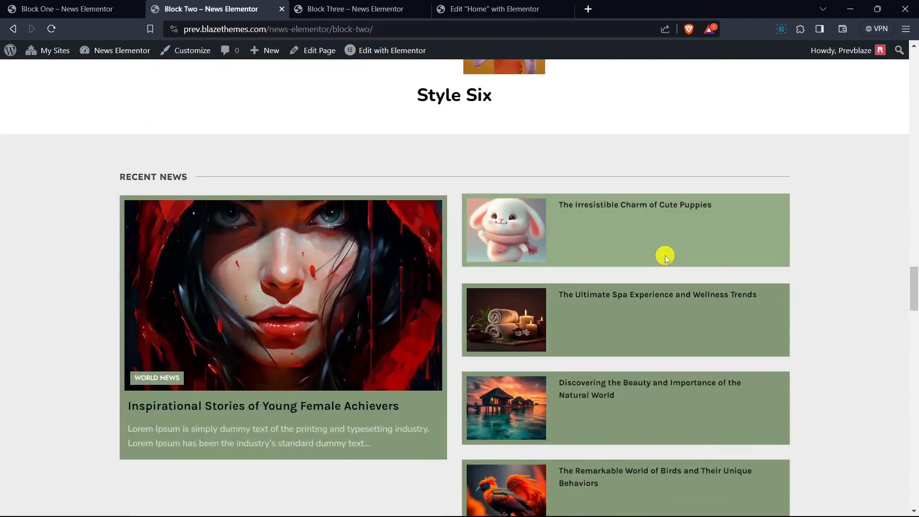
pyautogui.scroll(-2, 630, 287)
pyautogui.scroll(-4, 709, 319)
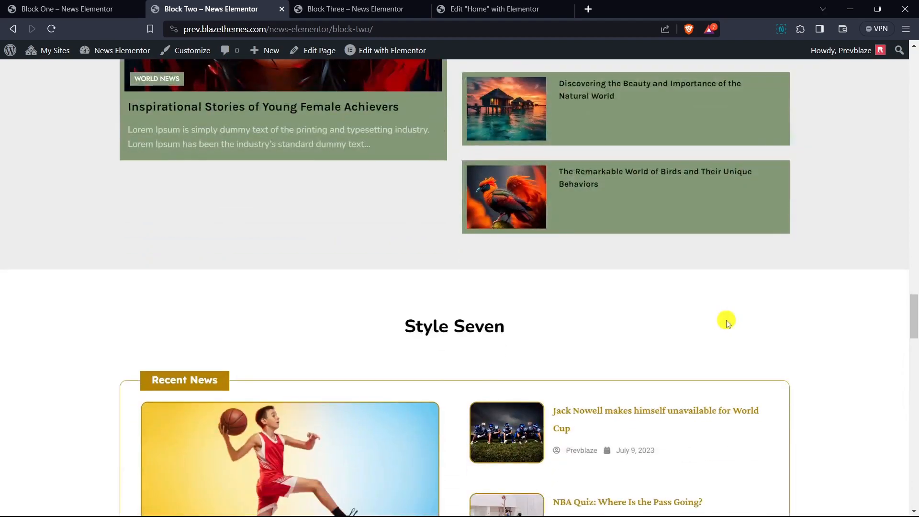
pyautogui.scroll(-2, 742, 316)
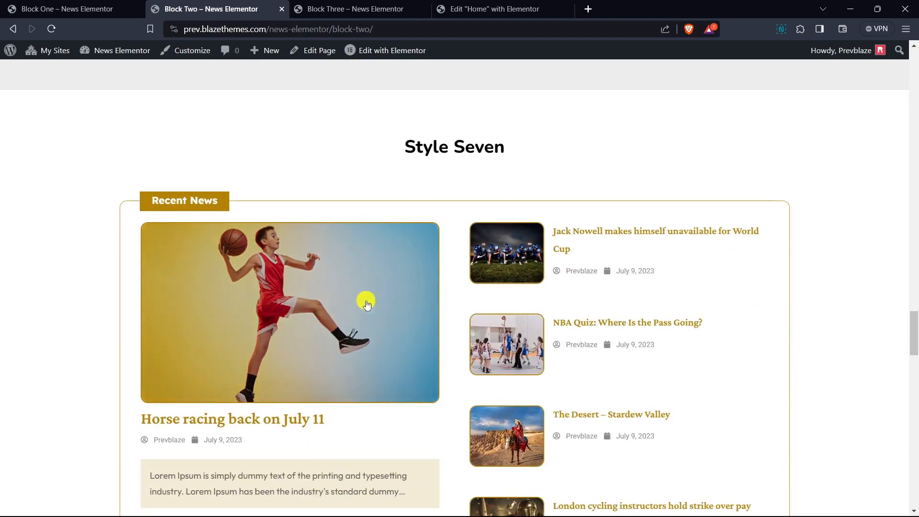
pyautogui.scroll(-1, 373, 283)
pyautogui.scroll(-1, 372, 283)
pyautogui.scroll(-3, 297, 355)
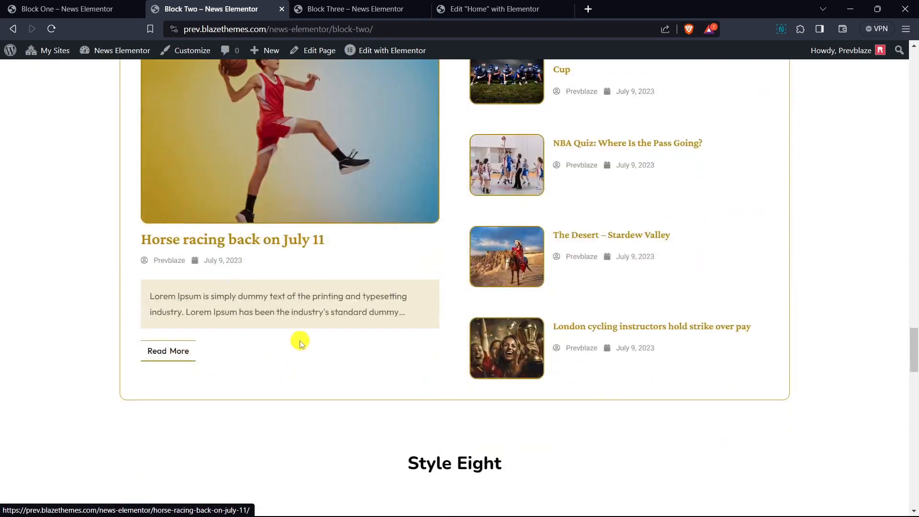
pyautogui.scroll(-4, 608, 302)
pyautogui.scroll(-2, 628, 281)
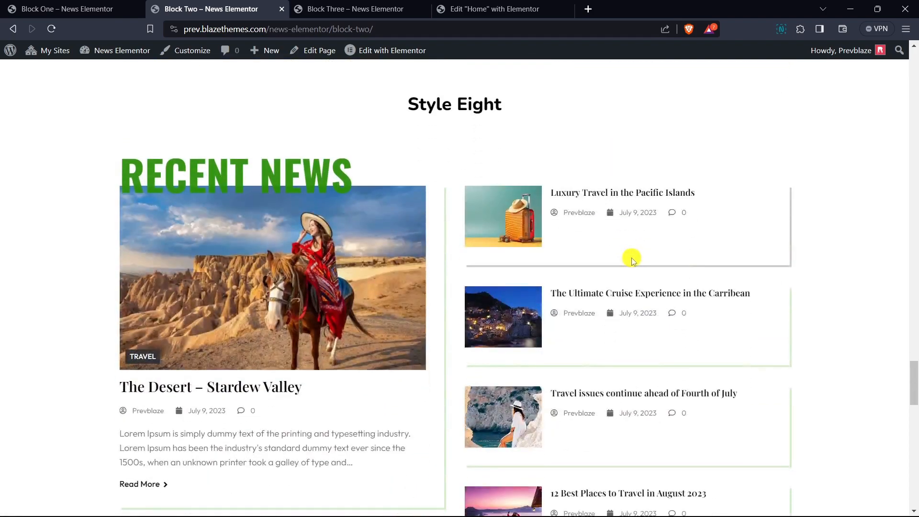
pyautogui.scroll(-6, 624, 292)
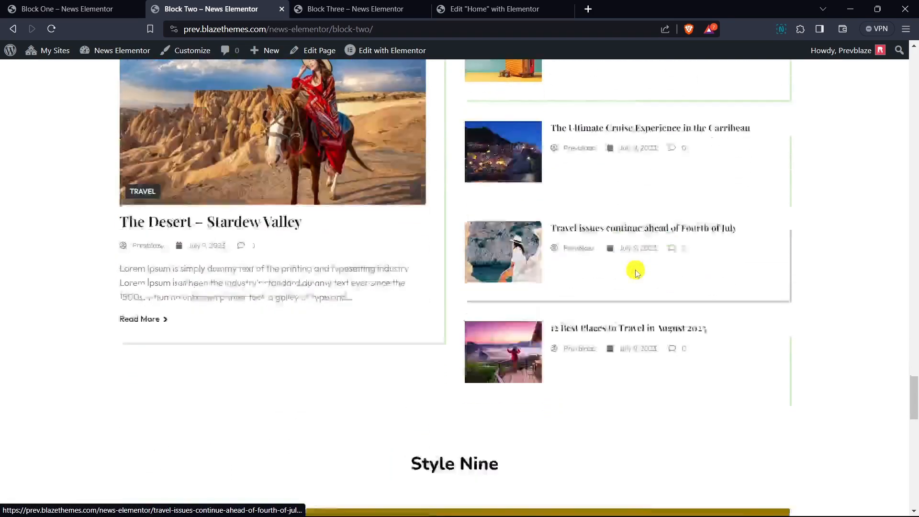
pyautogui.scroll(-4, 651, 266)
pyautogui.scroll(-6, 663, 264)
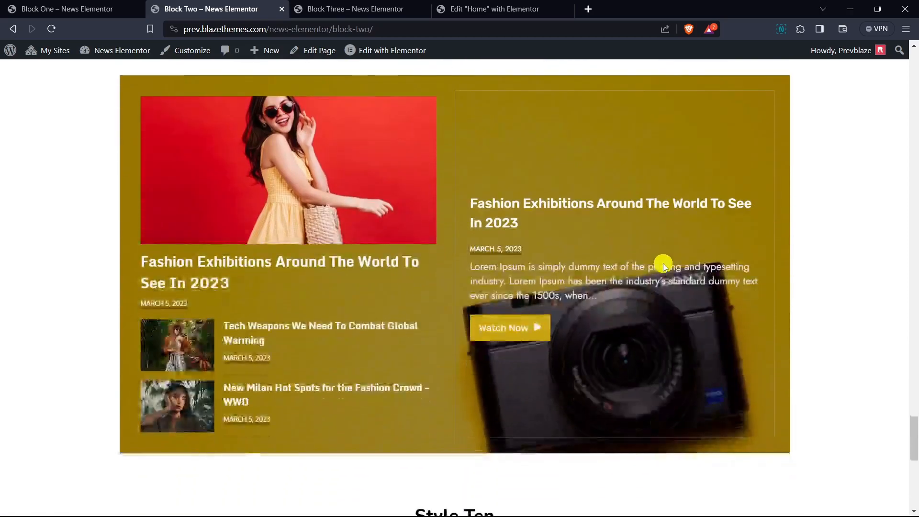
pyautogui.scroll(-5, 663, 264)
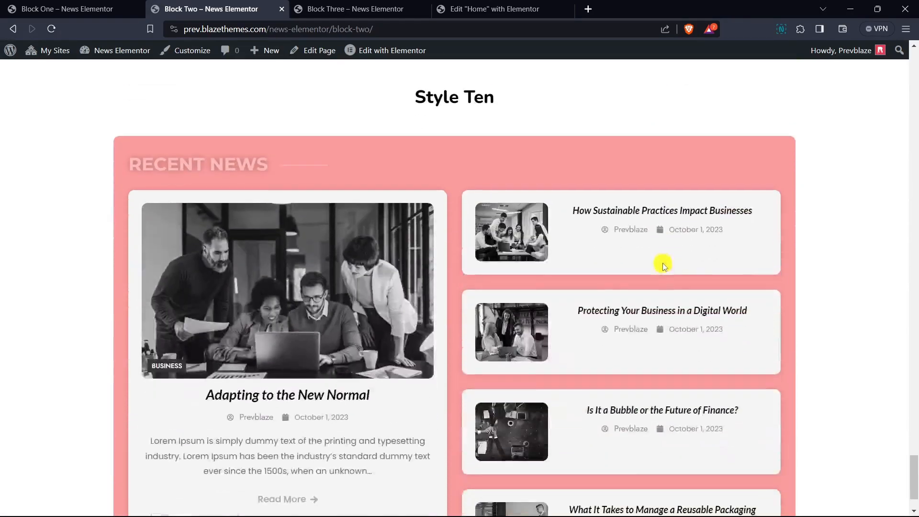
pyautogui.scroll(-2, 392, 325)
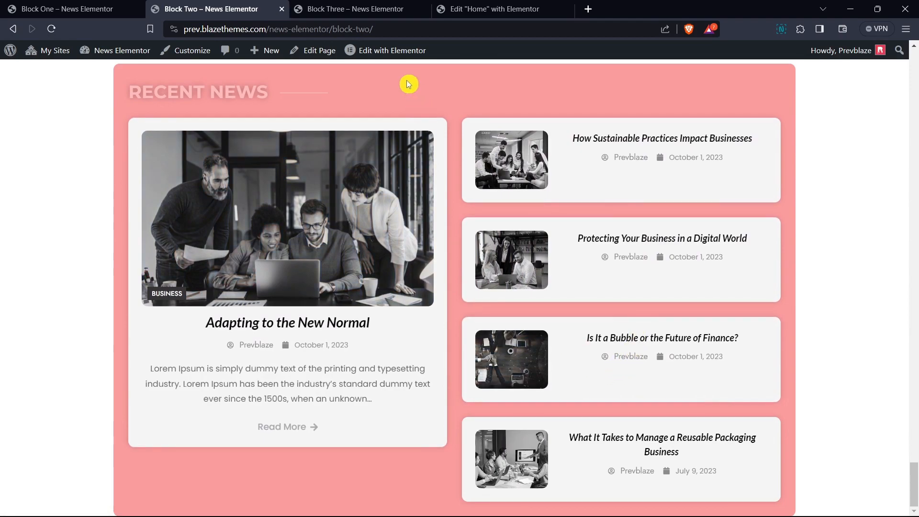
# - Open the Block Three demo page, examine its layouts from Style One through Style Four, and load more posts in Style Four
pyautogui.click(365, 16)
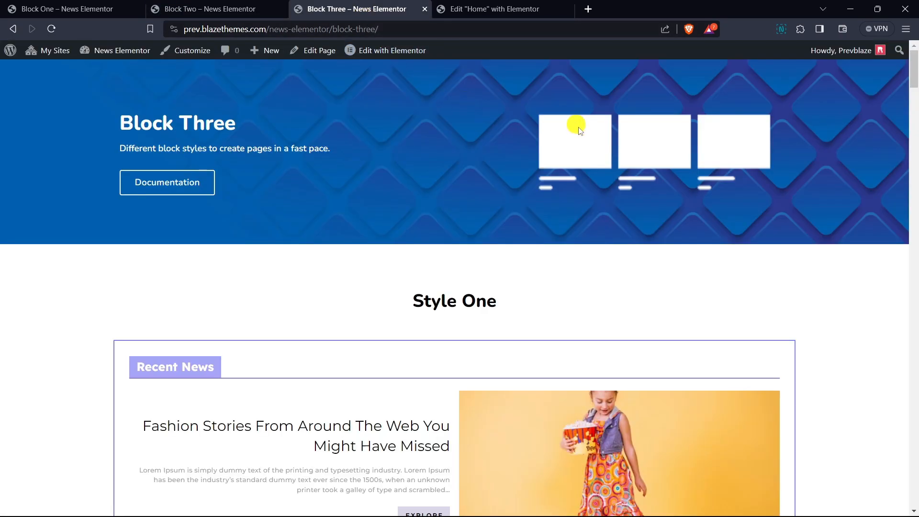
pyautogui.scroll(-5, 618, 168)
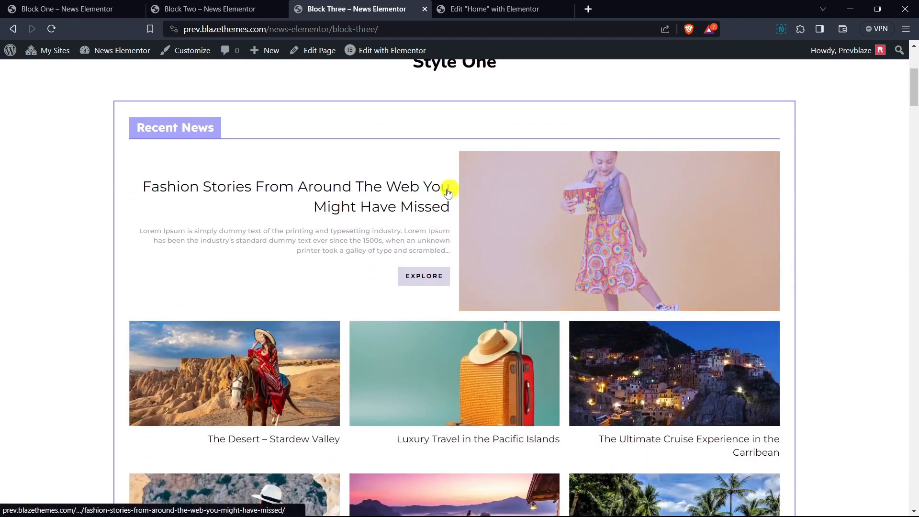
pyautogui.scroll(-3, 413, 195)
pyautogui.scroll(-4, 626, 240)
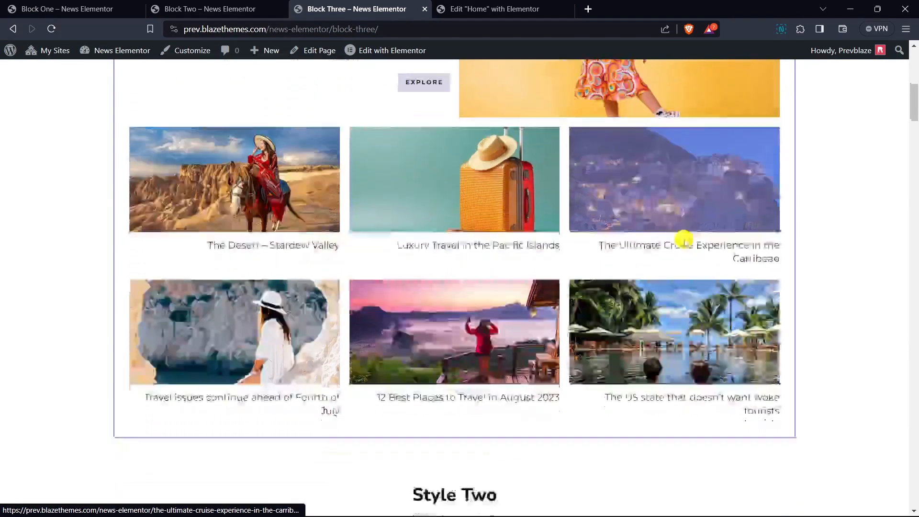
pyautogui.scroll(-8, 684, 240)
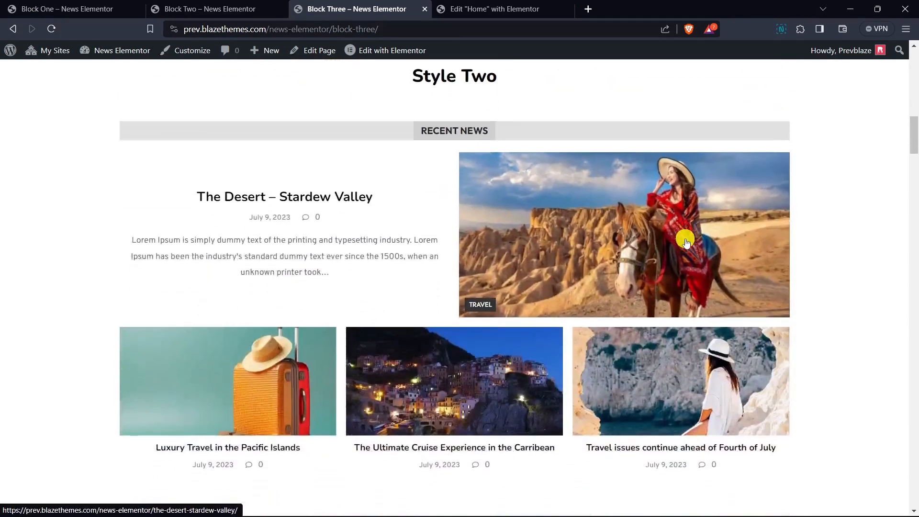
pyautogui.scroll(-6, 291, 267)
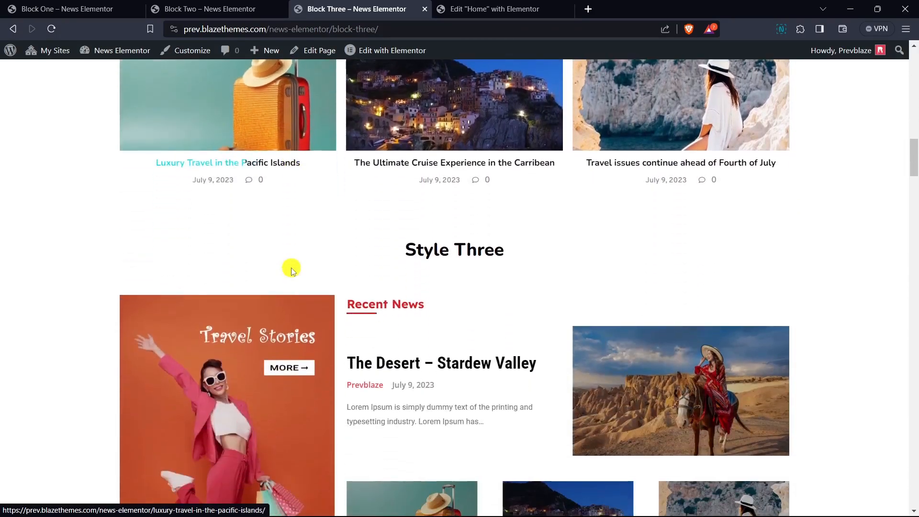
pyautogui.scroll(-3, 498, 238)
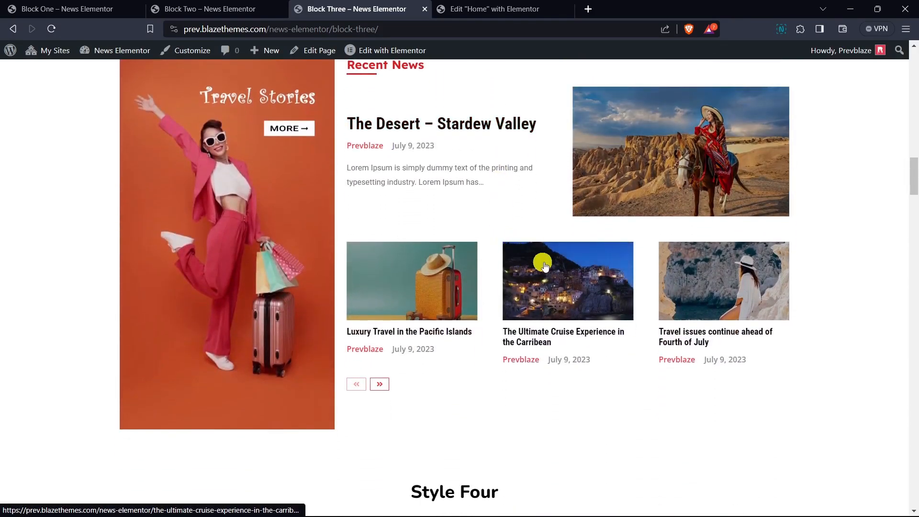
pyautogui.scroll(-10, 547, 270)
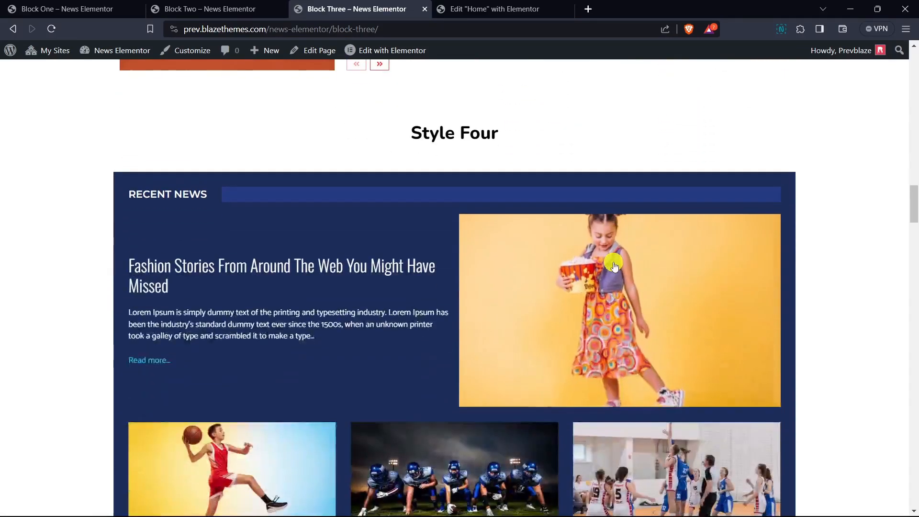
pyautogui.scroll(-3, 335, 251)
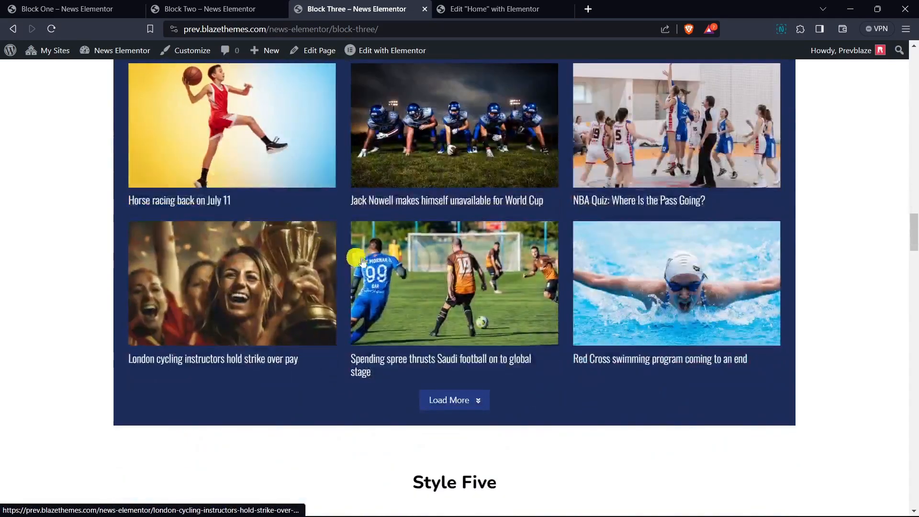
pyautogui.click(473, 402)
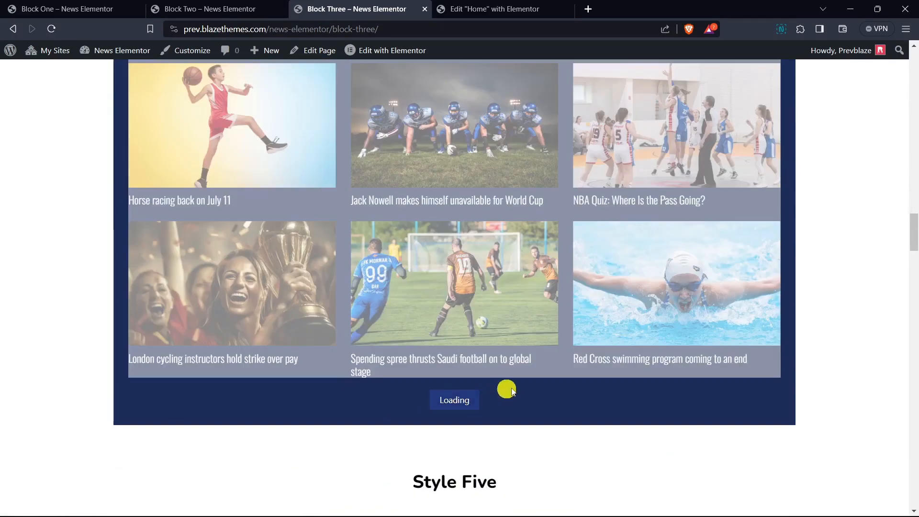
# - Examine the remaining news layouts on the Block Three demo page, from the loaded Style Four posts through Style Ten
pyautogui.scroll(-6, 594, 316)
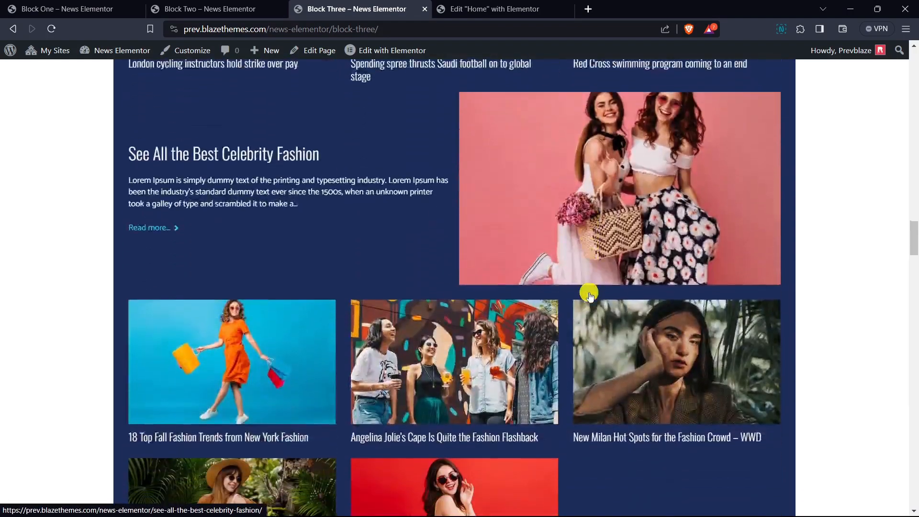
pyautogui.scroll(-3, 598, 293)
pyautogui.scroll(-3, 602, 293)
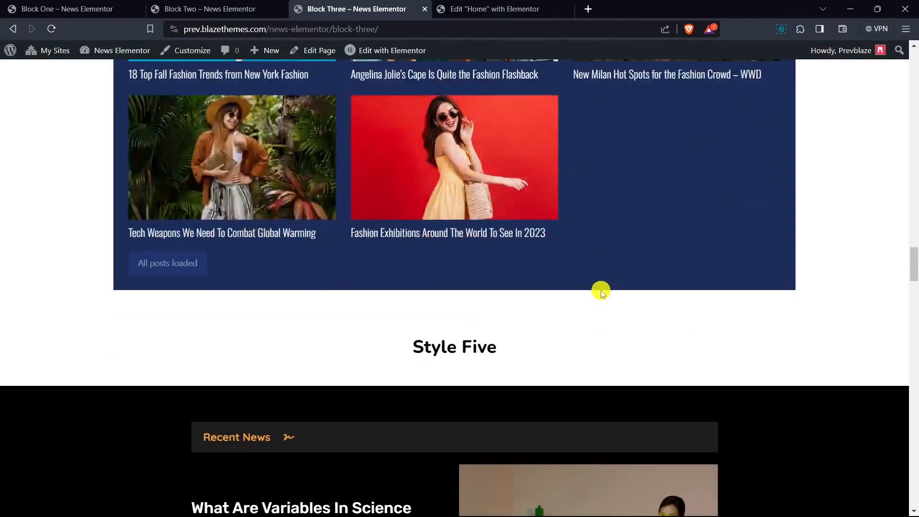
pyautogui.scroll(-3, 602, 291)
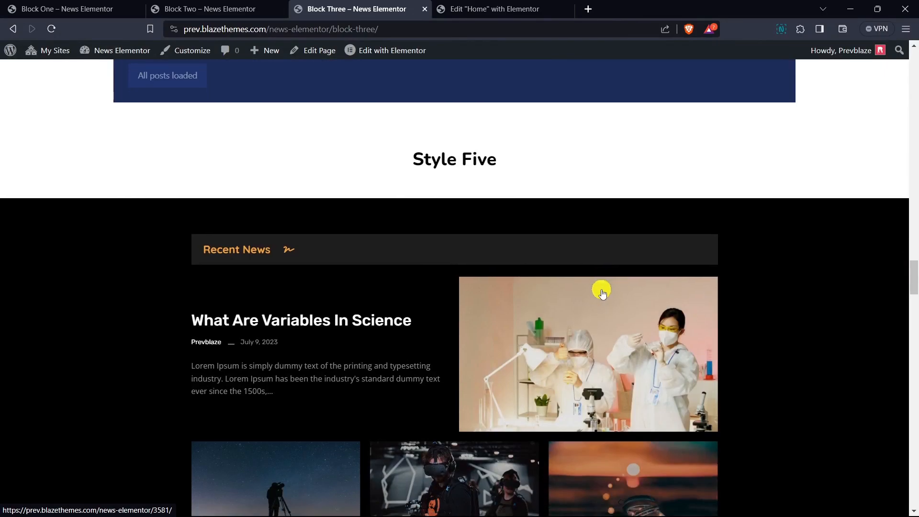
pyautogui.scroll(-3, 608, 293)
pyautogui.scroll(-4, 479, 321)
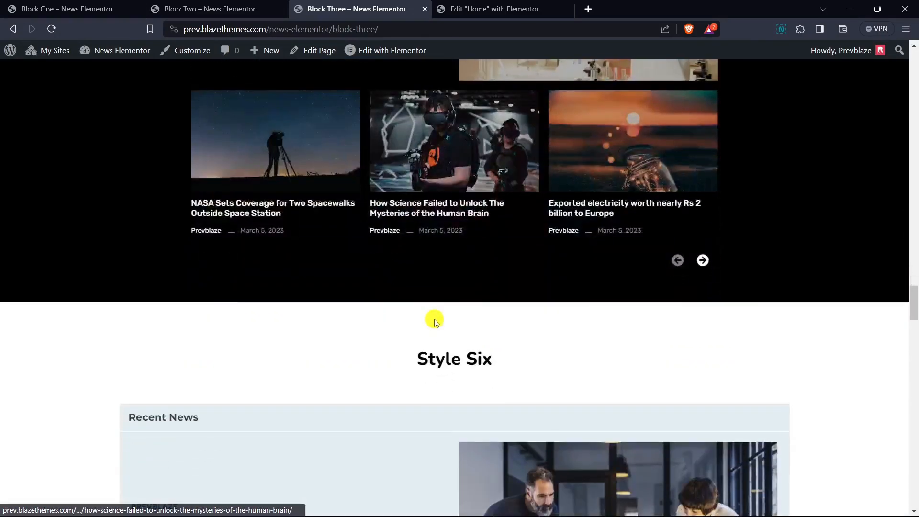
pyautogui.scroll(-5, 472, 281)
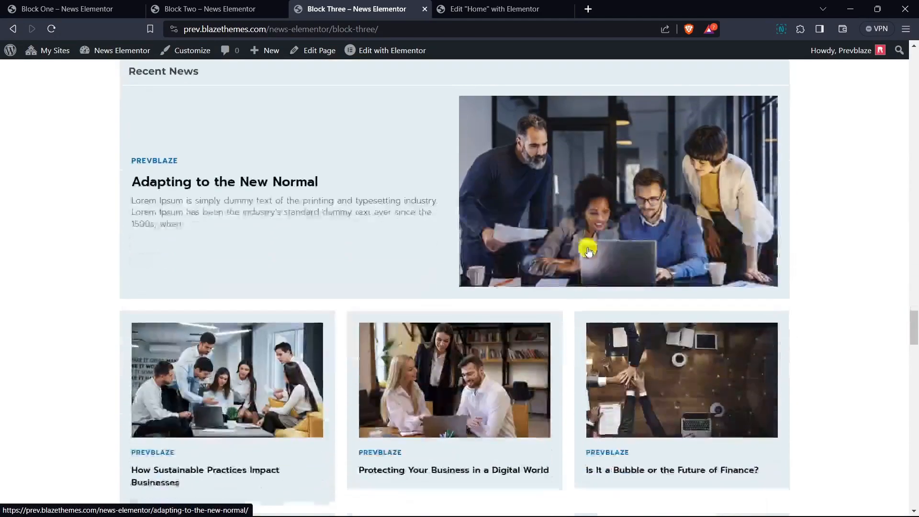
pyautogui.scroll(-5, 250, 354)
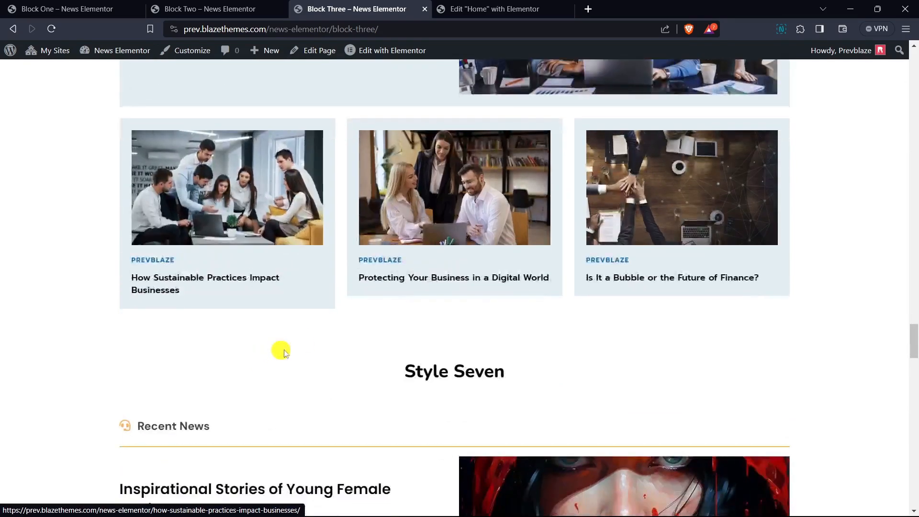
pyautogui.scroll(-2, 319, 323)
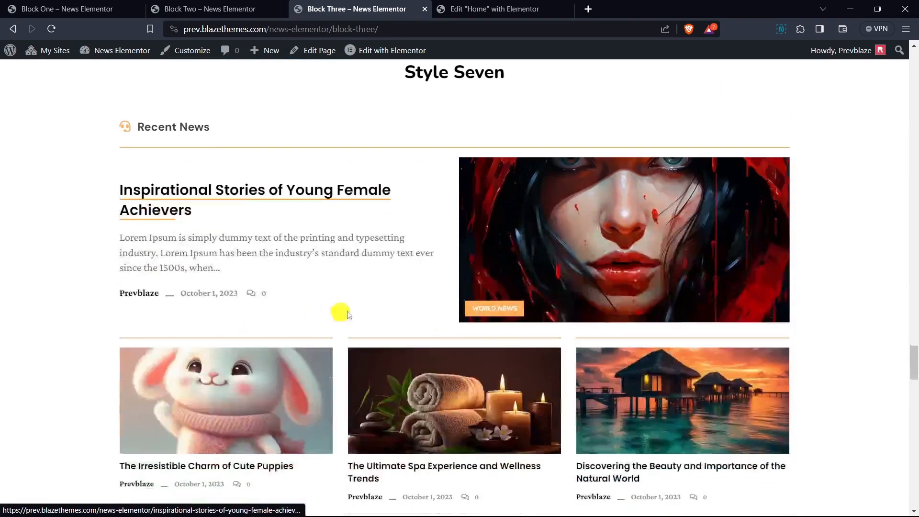
pyautogui.scroll(-4, 489, 308)
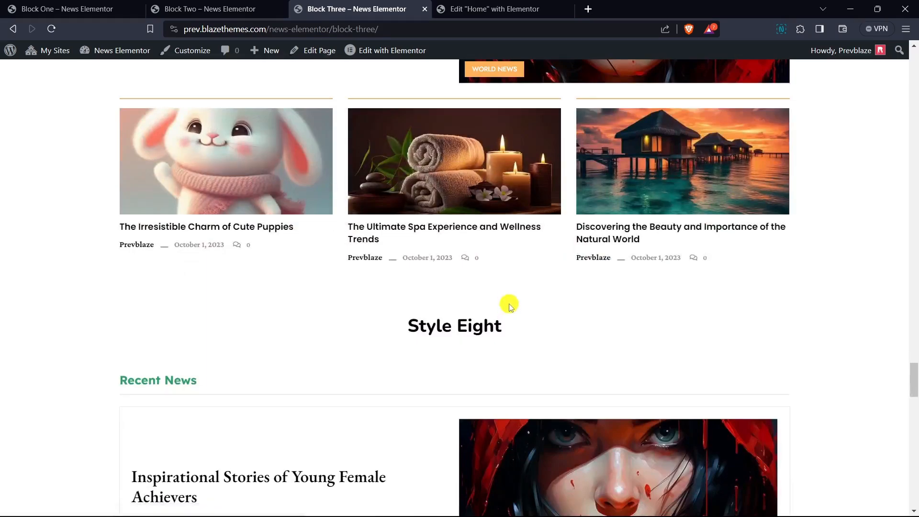
pyautogui.scroll(-4, 511, 307)
pyautogui.scroll(-8, 546, 299)
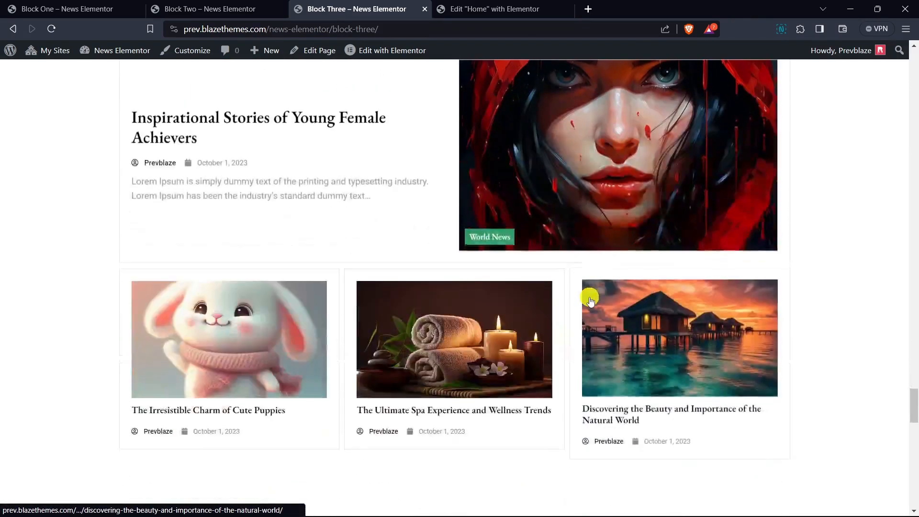
pyautogui.scroll(-2, 637, 299)
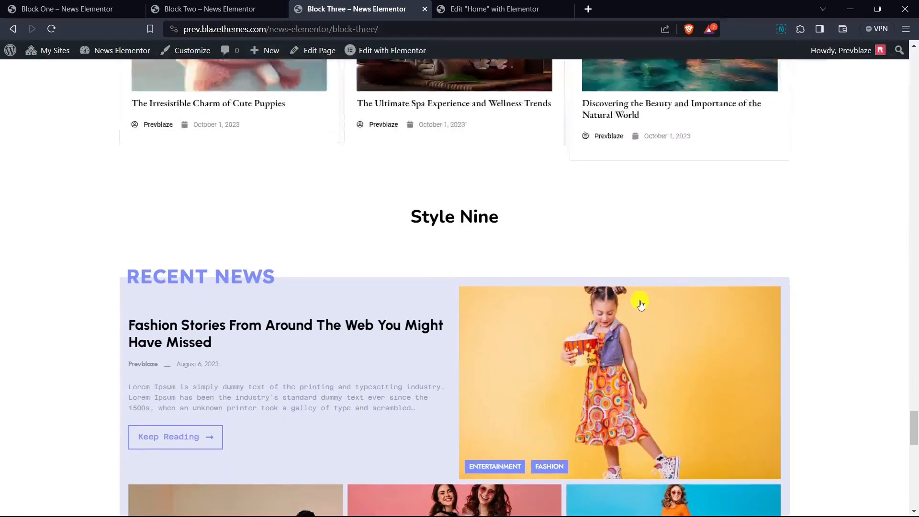
pyautogui.scroll(-4, 484, 369)
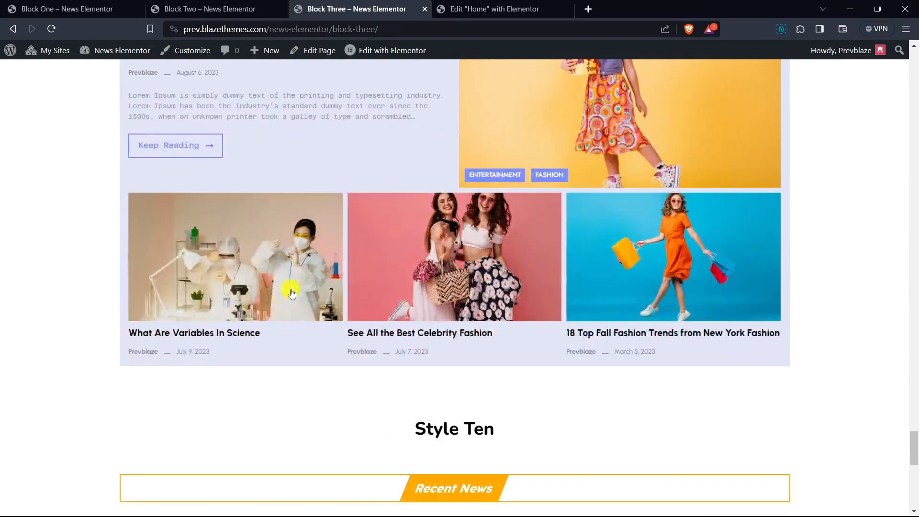
pyautogui.scroll(-3, 361, 293)
pyautogui.scroll(-5, 446, 288)
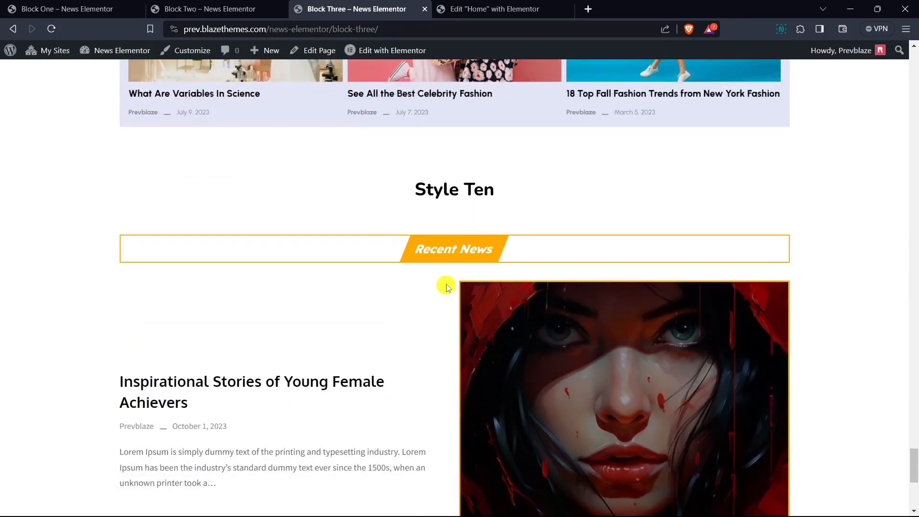
pyautogui.scroll(-2, 385, 336)
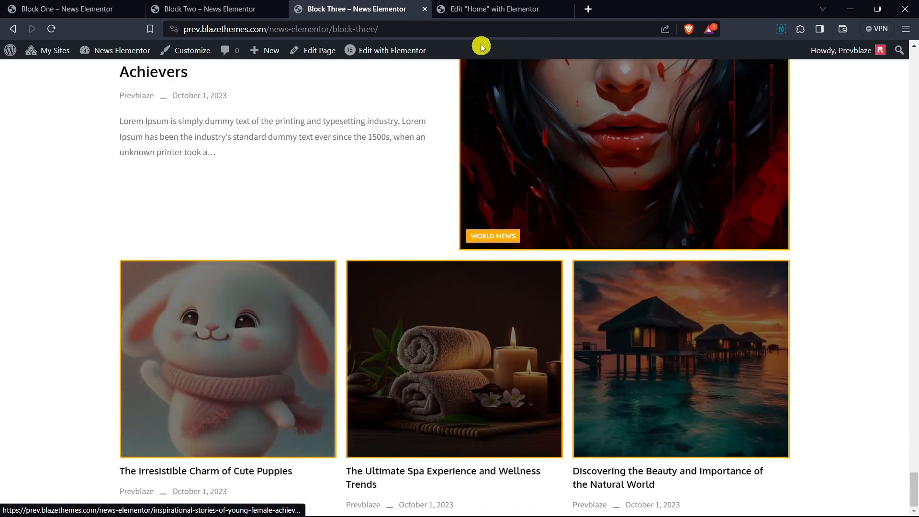
# - Switch to the Home page in the Elementor editor, search the widgets for "block", and place News Block 1 under the Latest News heading
pyautogui.click(477, 15)
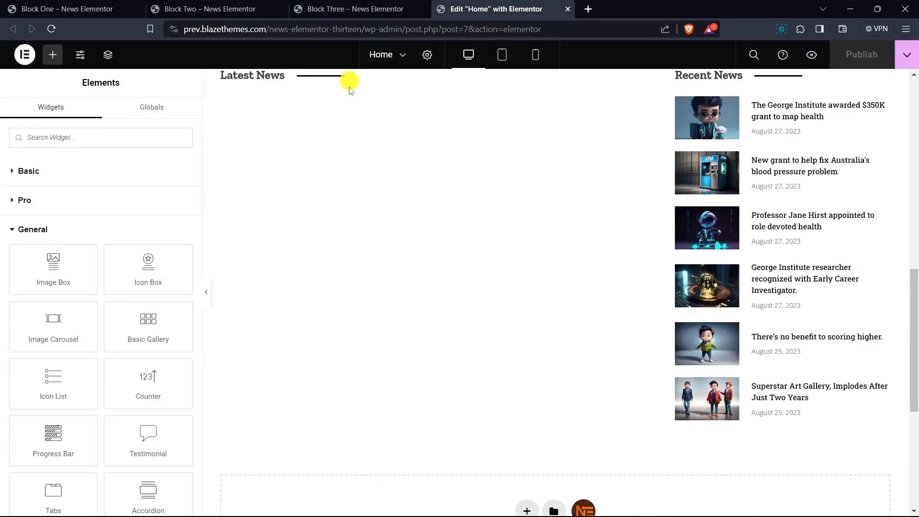
pyautogui.scroll(1, 309, 235)
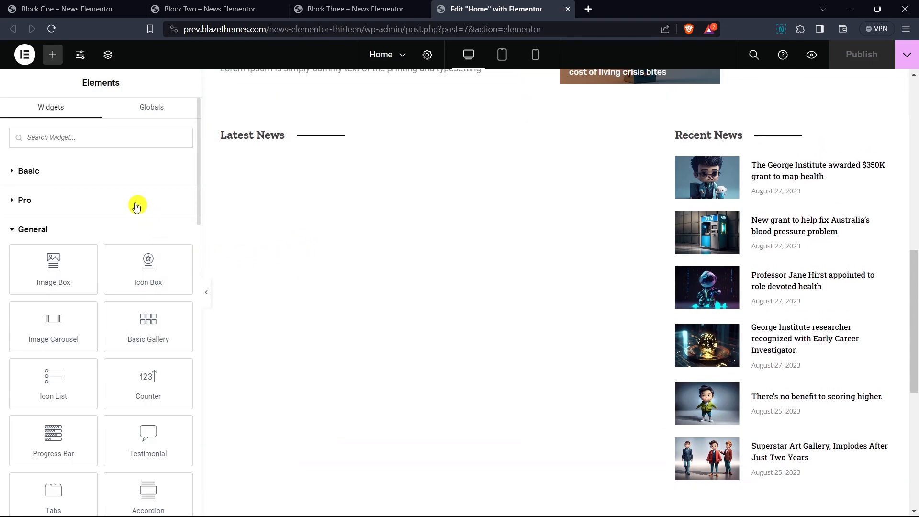
pyautogui.write('block')
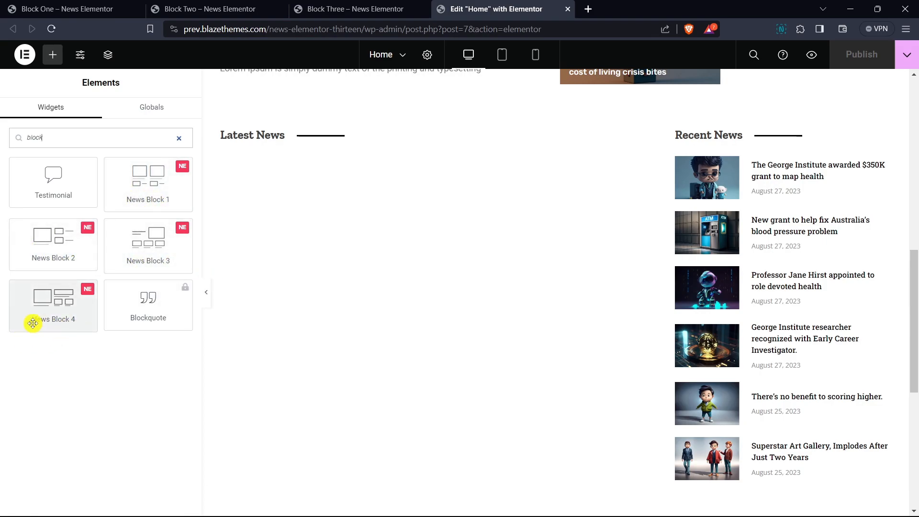
pyautogui.moveTo(136, 201); pyautogui.dragTo(294, 137)
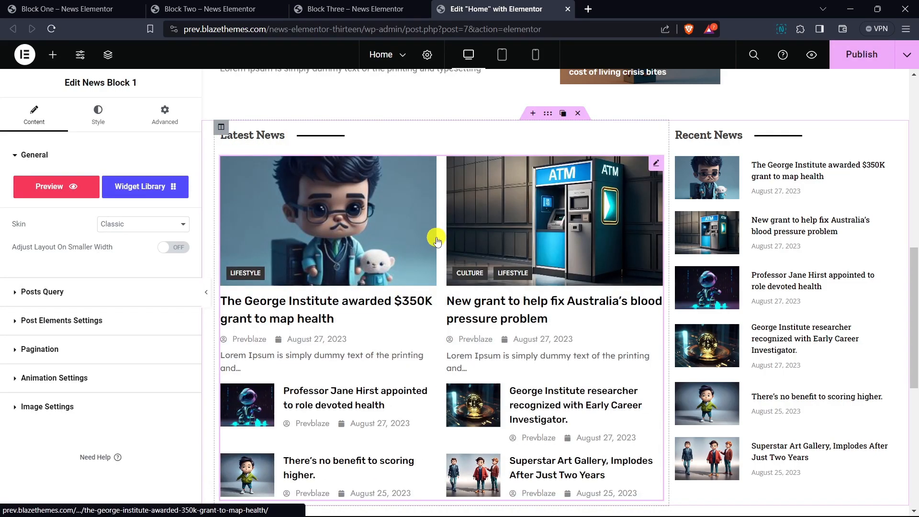
# - Find the News Block 2 widget by searching "block" and place it below News Block 1 in the Latest News column
pyautogui.scroll(-3, 437, 236)
pyautogui.scroll(-3, 402, 254)
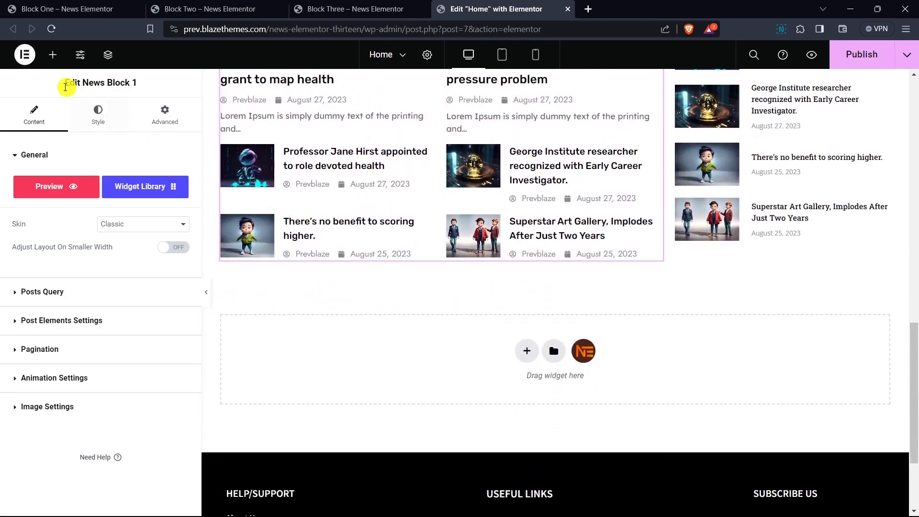
pyautogui.click(55, 56)
pyautogui.write('block')
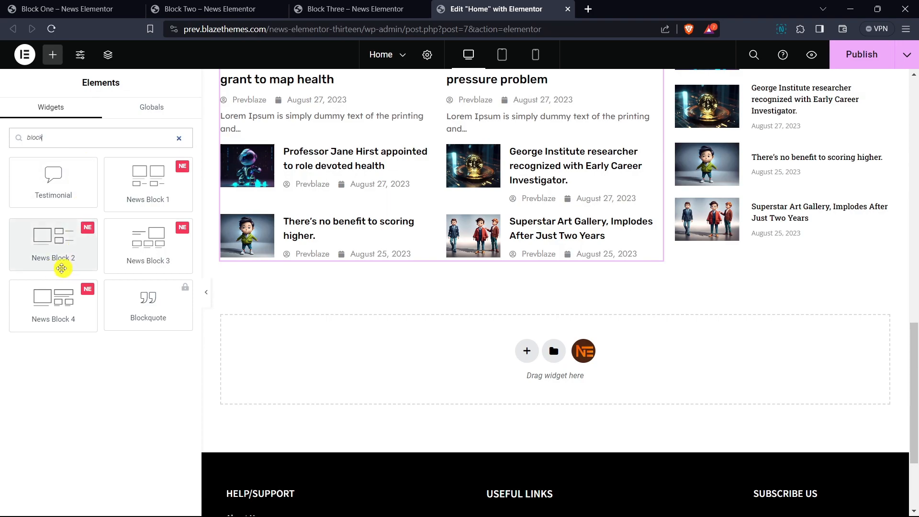
pyautogui.moveTo(47, 245); pyautogui.dragTo(330, 241)
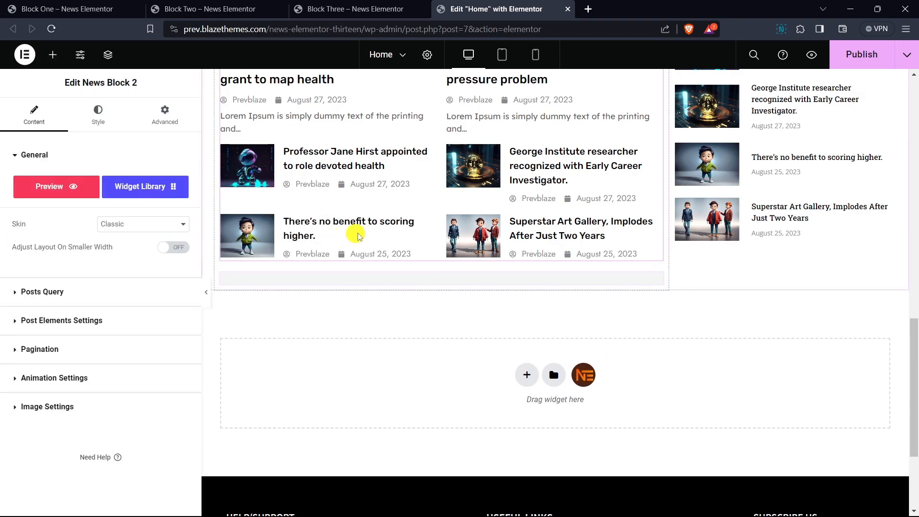
# - Find the News Block 3 widget by searching "block" and place it below News Block 2 in the Latest News column
pyautogui.scroll(-3, 383, 215)
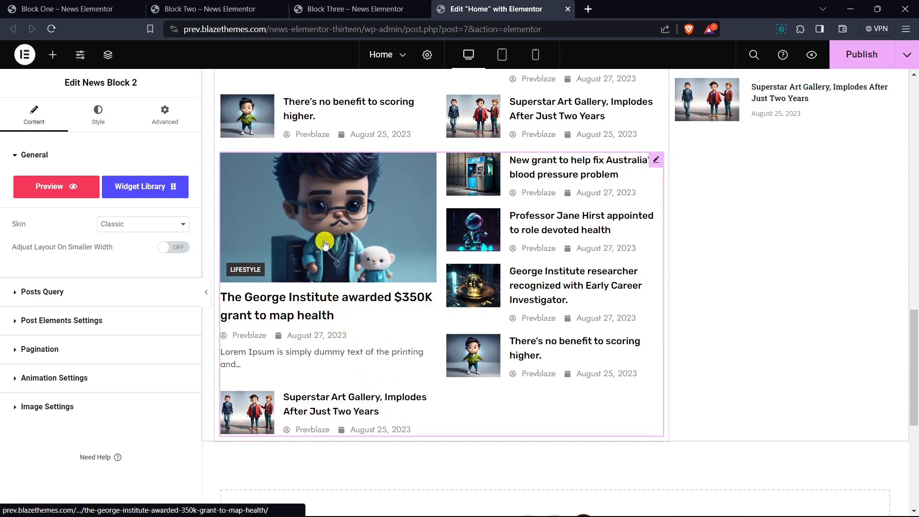
pyautogui.scroll(-3, 320, 243)
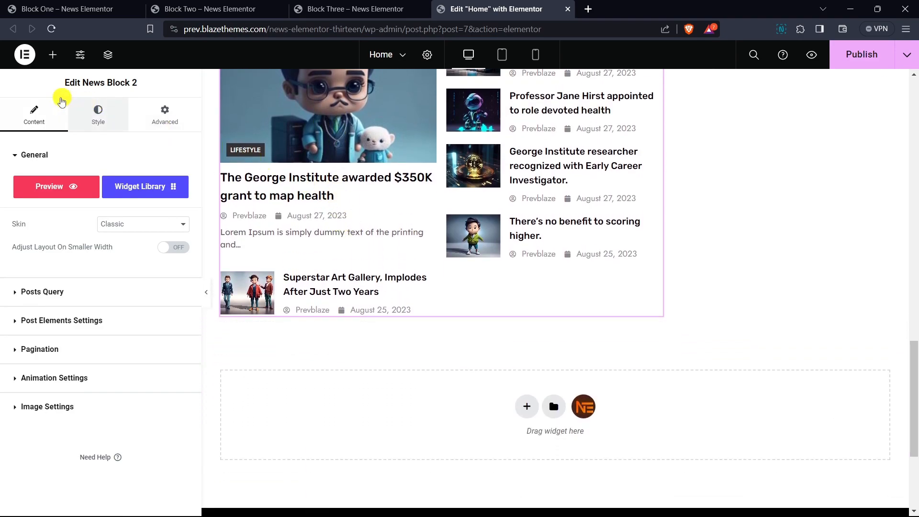
pyautogui.click(52, 57)
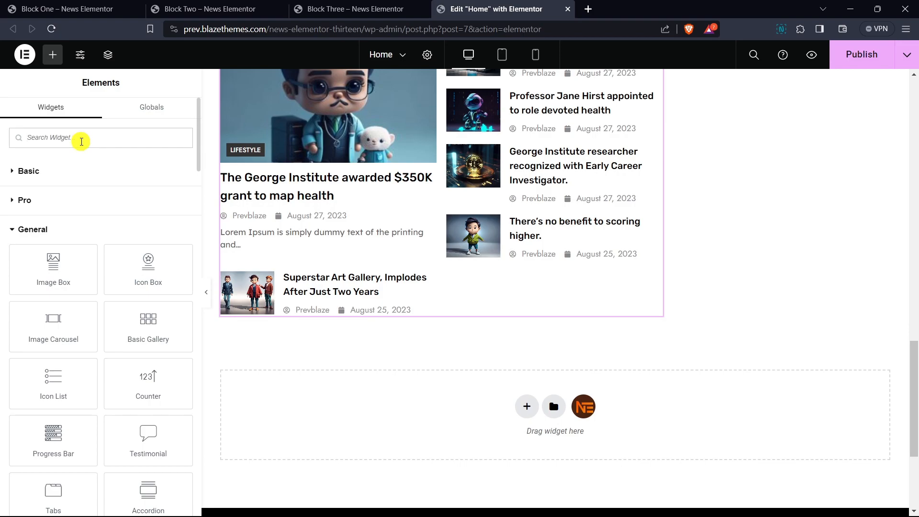
pyautogui.write('block')
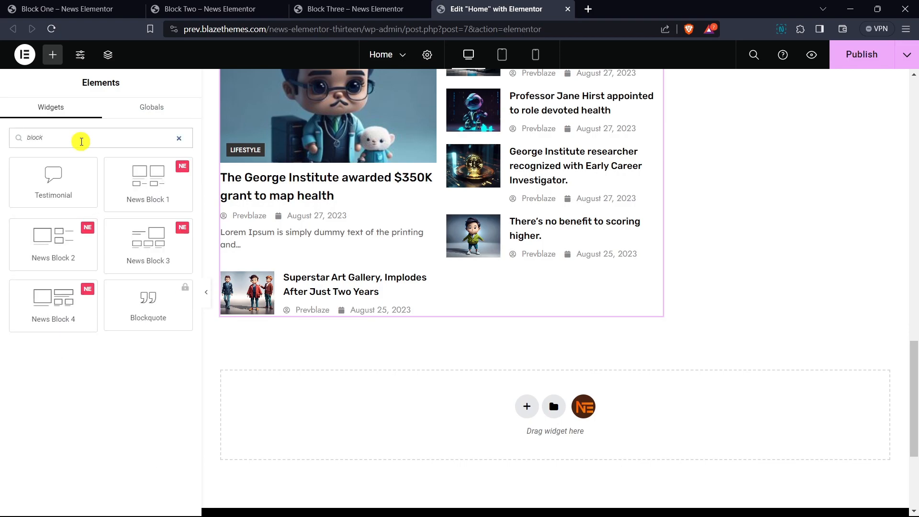
pyautogui.moveTo(140, 247); pyautogui.dragTo(389, 246)
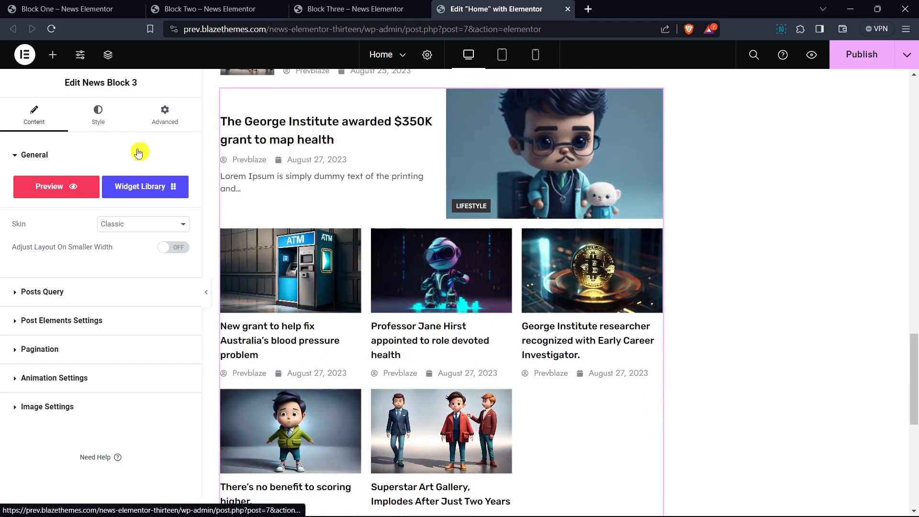
# - Find the News Block 4 widget by searching "block" and place it below News Block 3 in the Latest News column
pyautogui.click(52, 54)
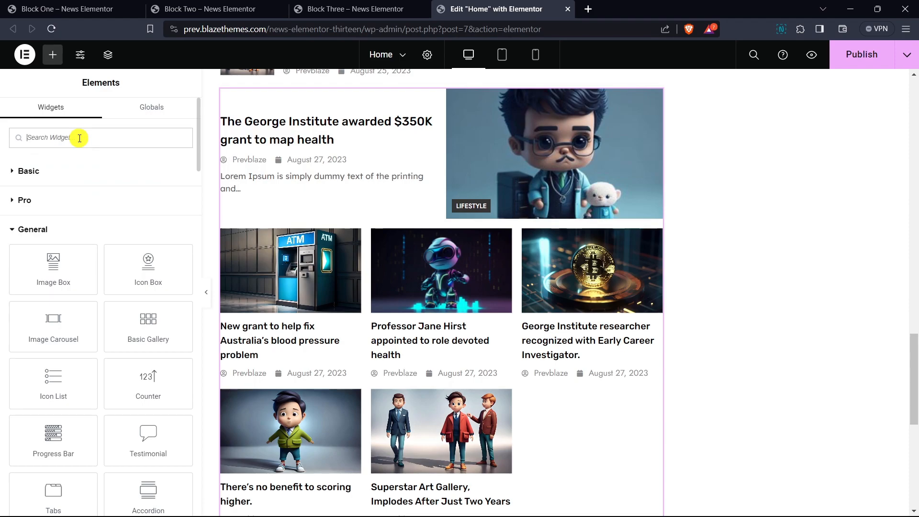
pyautogui.write('block')
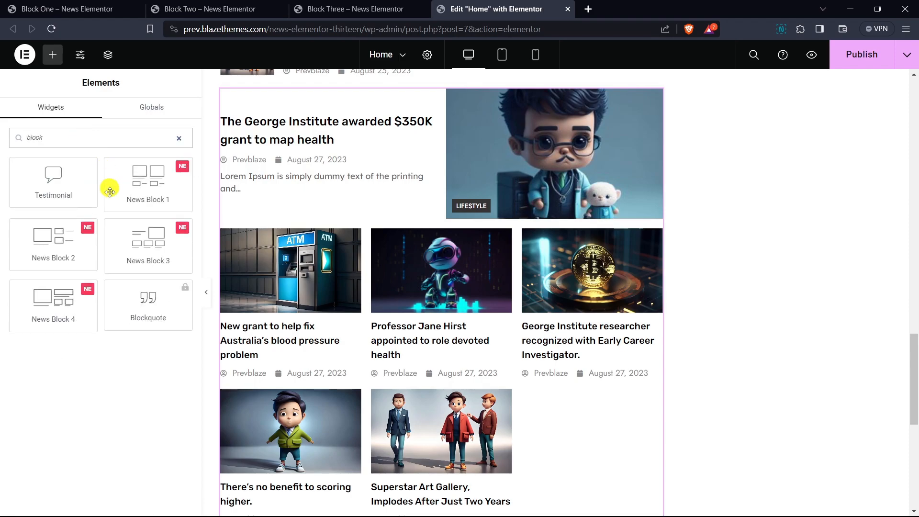
pyautogui.moveTo(52, 310); pyautogui.dragTo(383, 417)
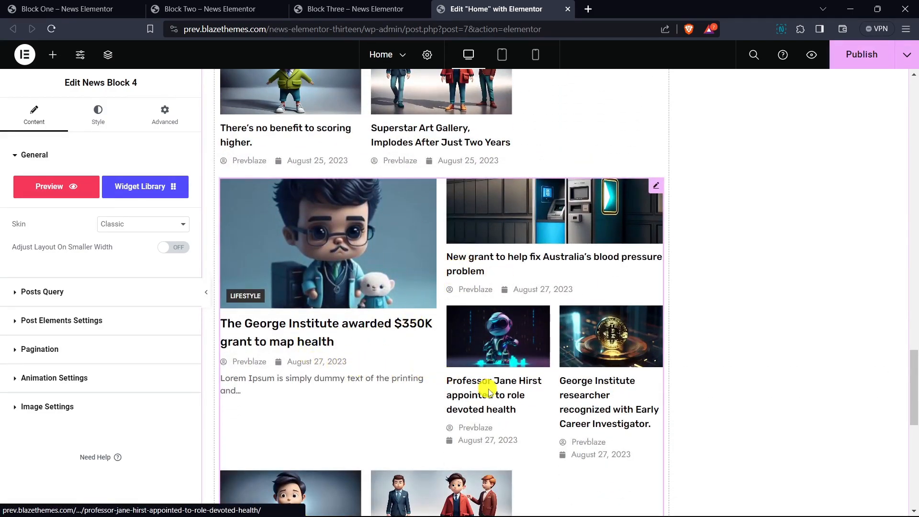
# - Review the four stacked news blocks and delete the News Block 2 widget from the Latest News column
pyautogui.scroll(-3, 556, 335)
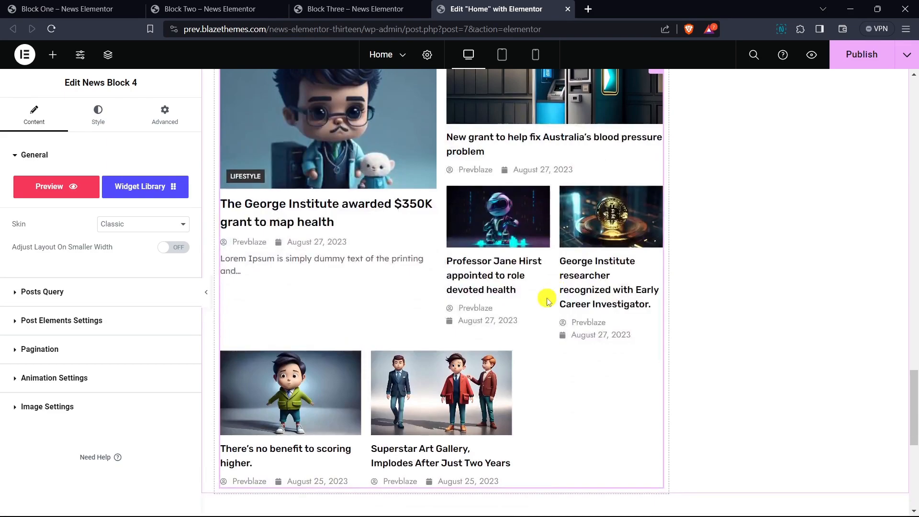
pyautogui.scroll(10, 548, 300)
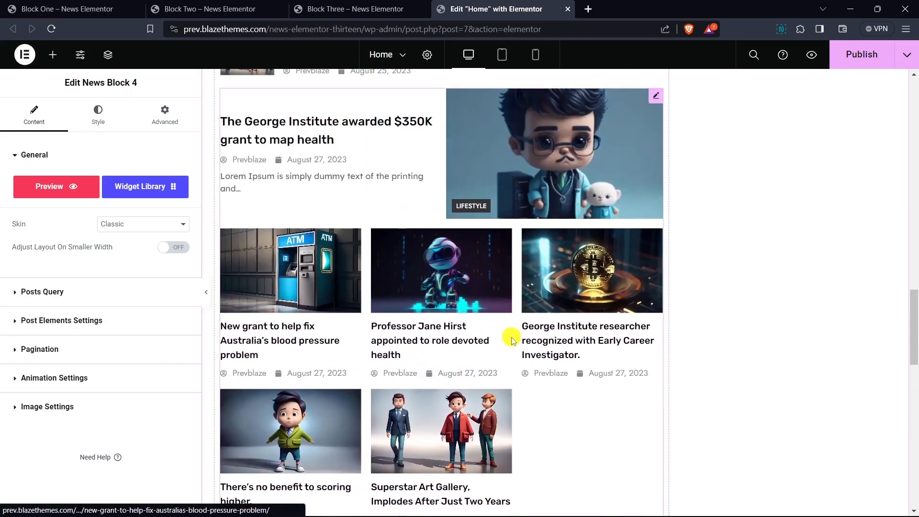
pyautogui.scroll(5, 495, 328)
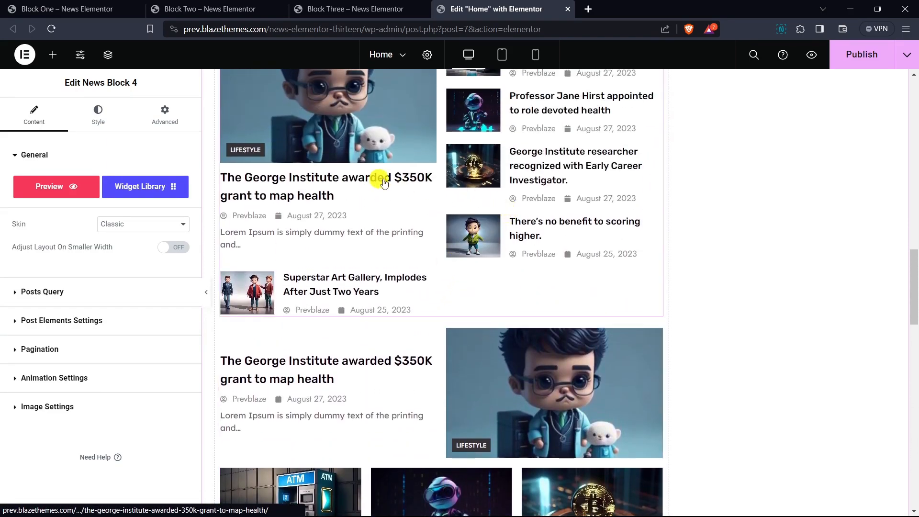
pyautogui.scroll(5, 378, 183)
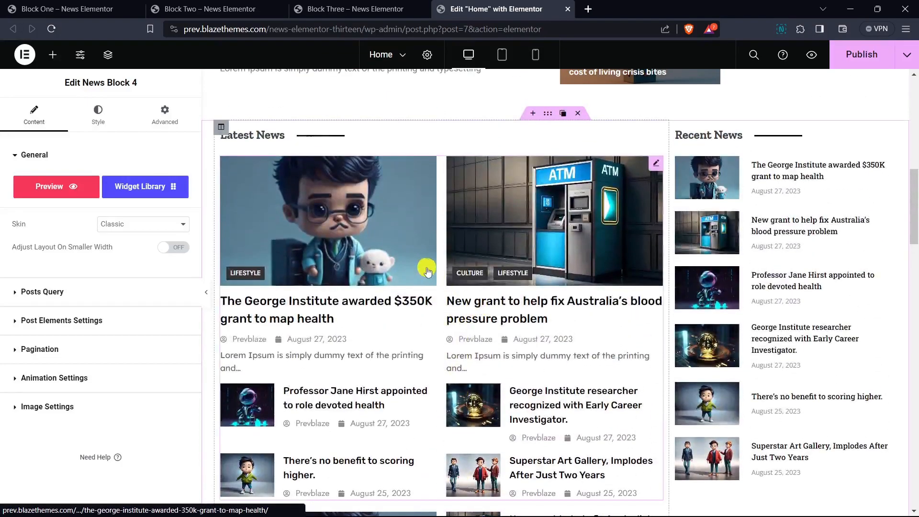
pyautogui.scroll(-4, 427, 271)
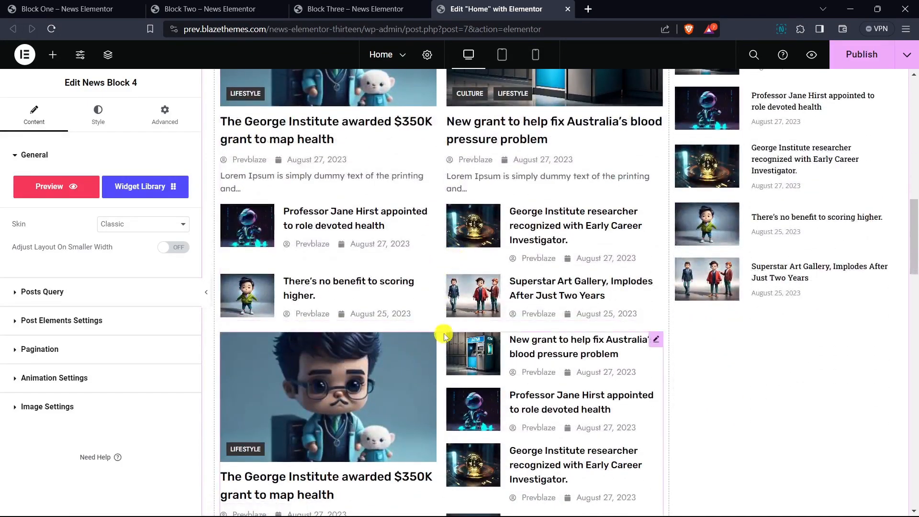
pyautogui.rightClick(443, 373)
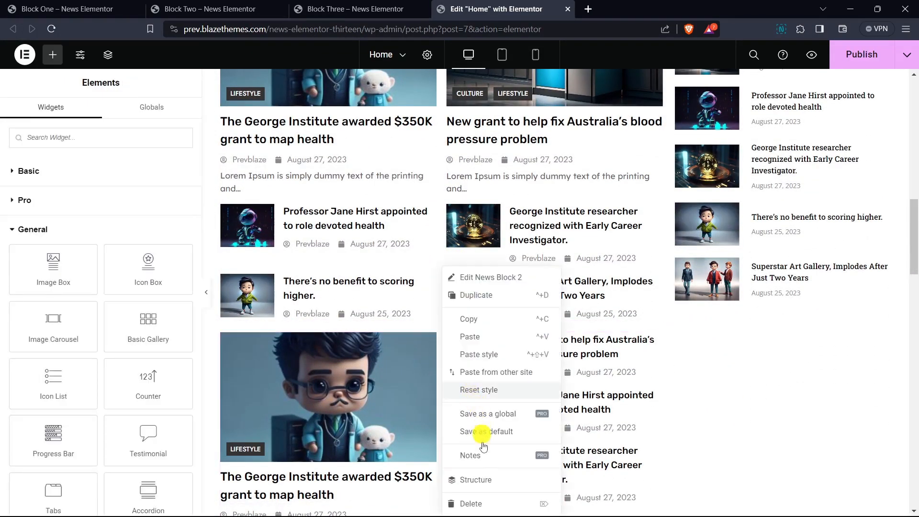
pyautogui.click(471, 504)
# - Delete the News Block 3 and News Block 4 widgets from the Latest News column, keeping only News Block 1
pyautogui.scroll(-3, 442, 206)
pyautogui.rightClick(442, 209)
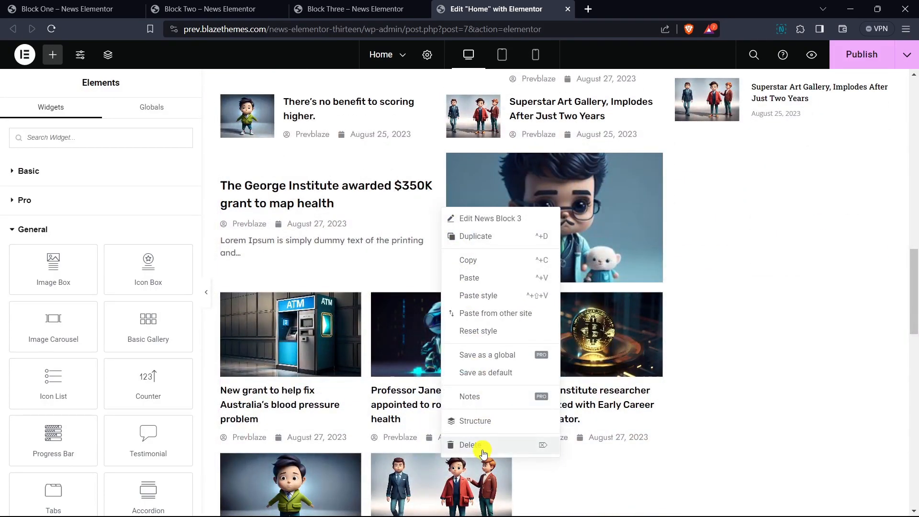
pyautogui.click(484, 453)
pyautogui.rightClick(437, 302)
pyautogui.click(466, 503)
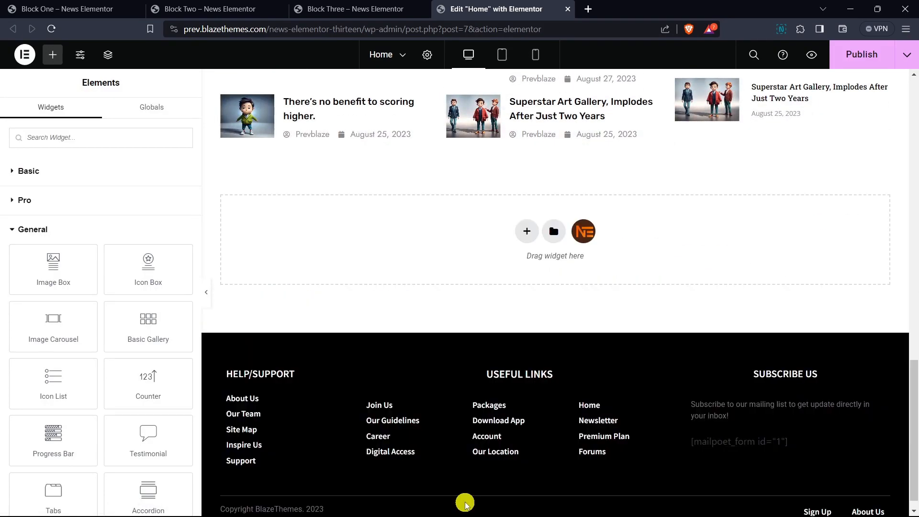
pyautogui.scroll(8, 481, 308)
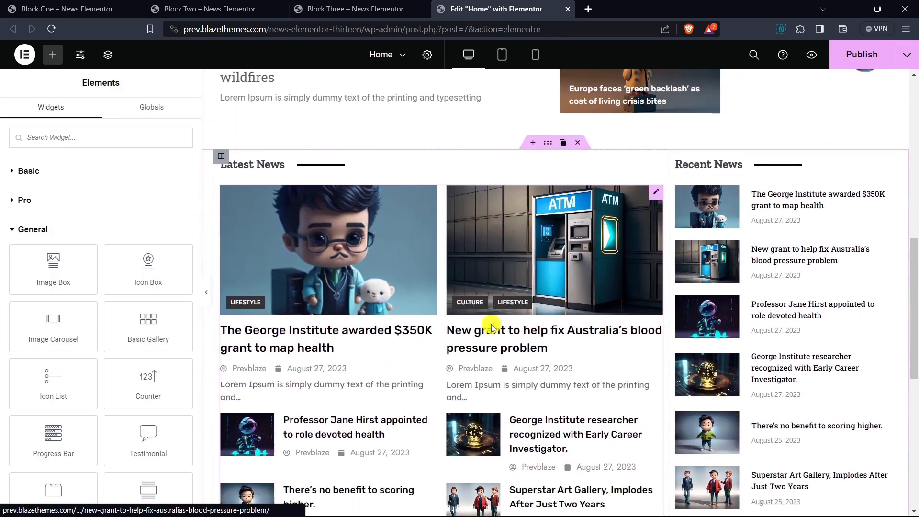
# - Open News Block 1's settings, check its skin options, and set the posts query's order to Oldest - Newest
pyautogui.scroll(-1, 492, 327)
pyautogui.click(422, 265)
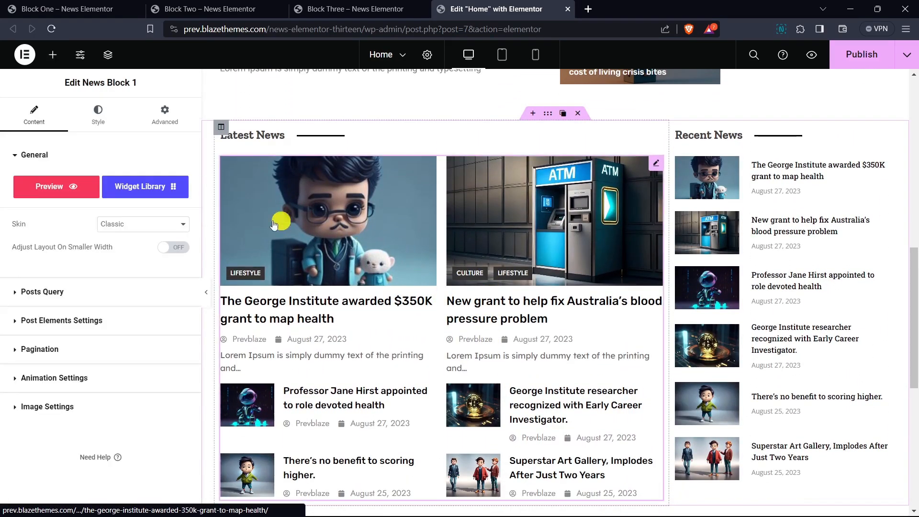
pyautogui.click(111, 225)
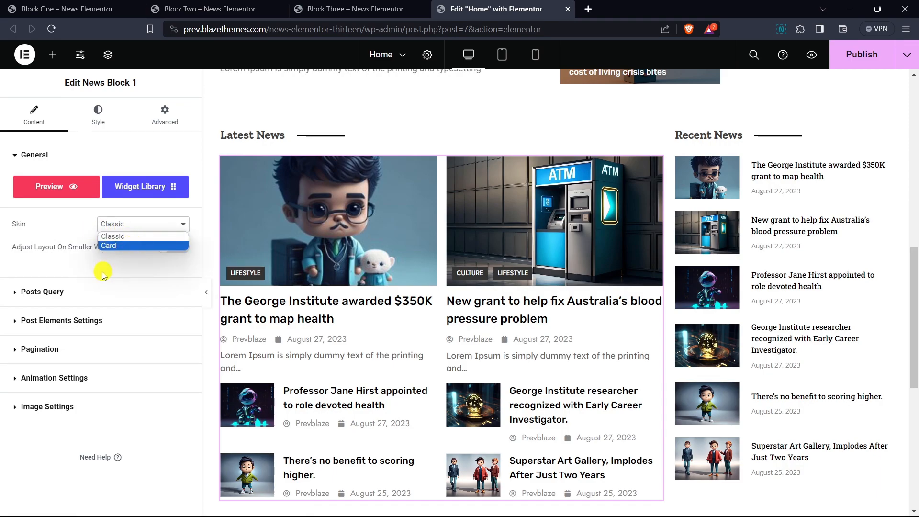
pyautogui.click(87, 293)
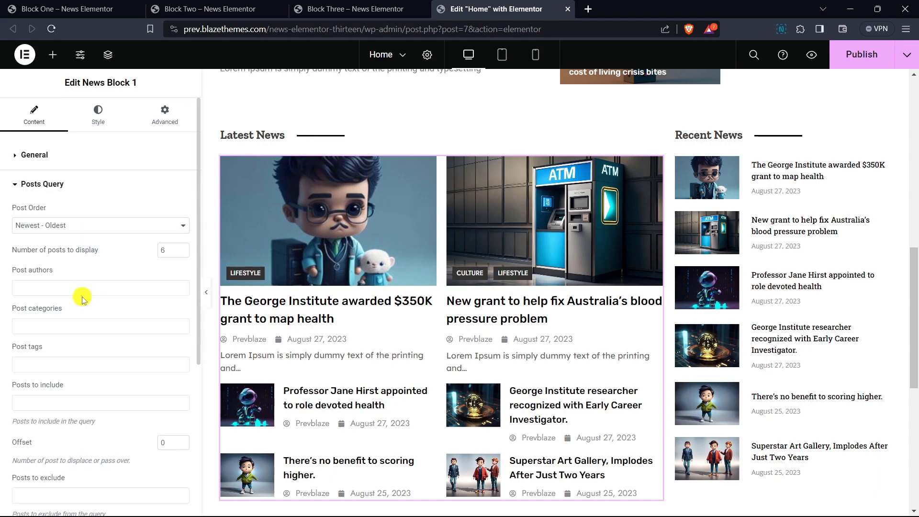
pyautogui.click(62, 226)
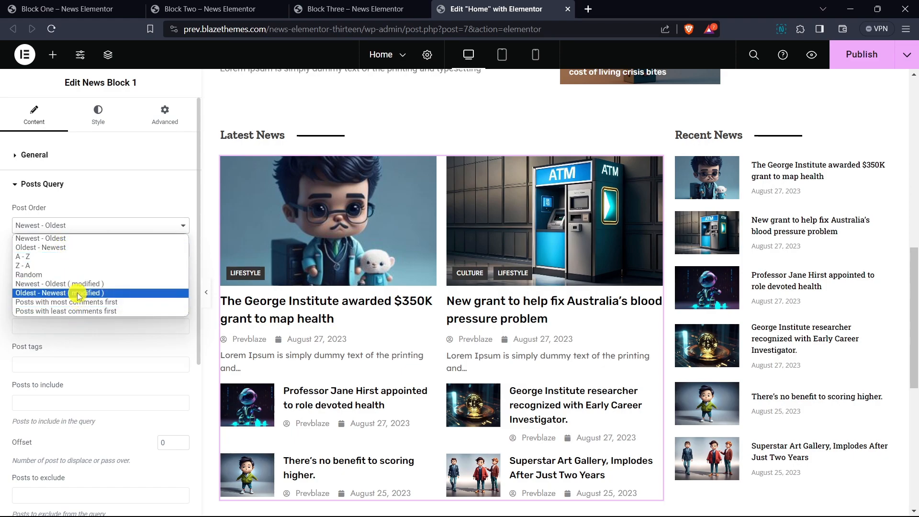
pyautogui.click(76, 248)
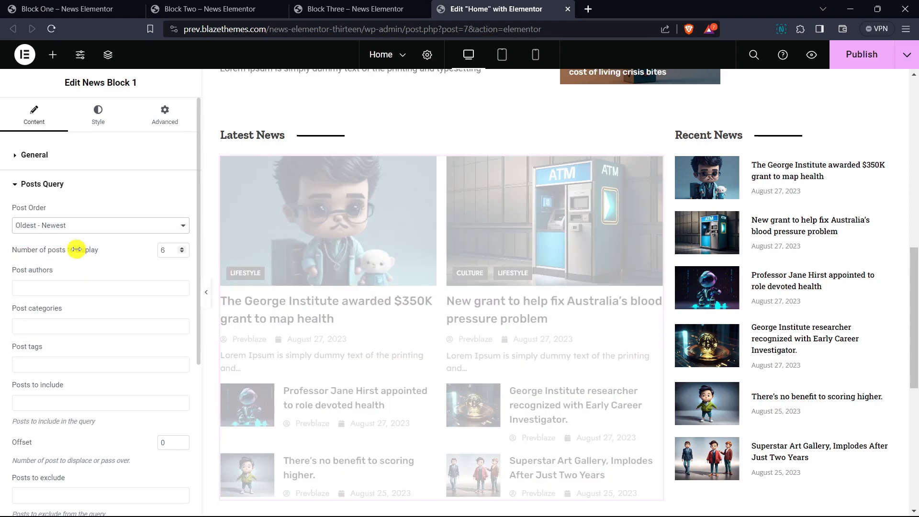
pyautogui.scroll(-1, 249, 246)
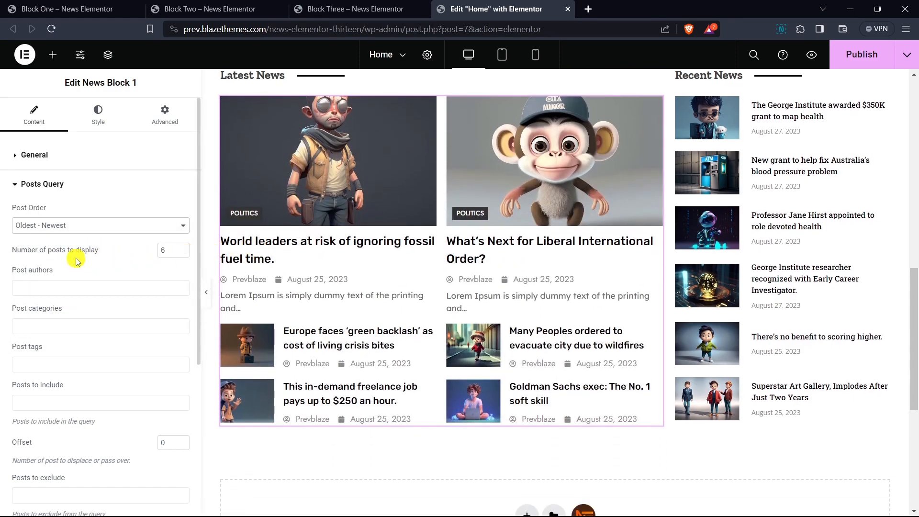
# - Try displaying 8 posts in News Block 1, then return the number of posts to 6
pyautogui.scroll(-1, 102, 232)
pyautogui.click(183, 189)
pyautogui.click(182, 190)
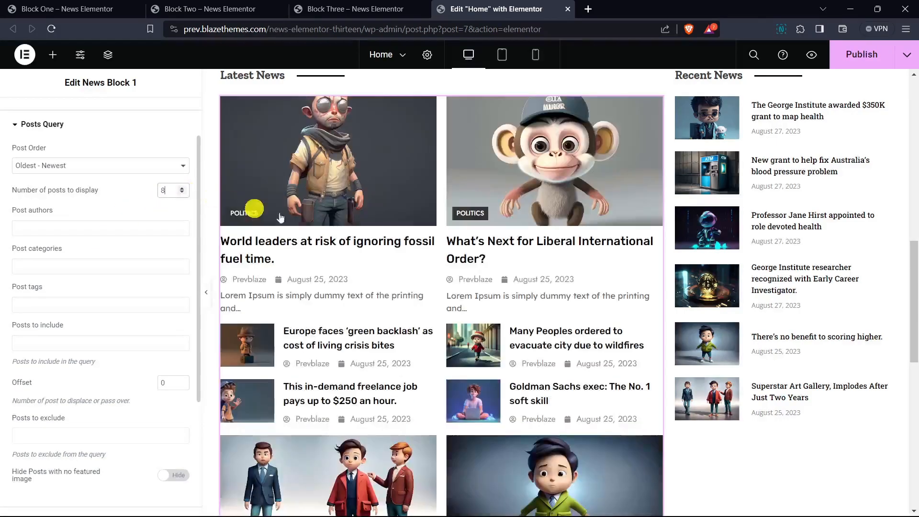
pyautogui.scroll(-3, 474, 248)
pyautogui.scroll(3, 292, 325)
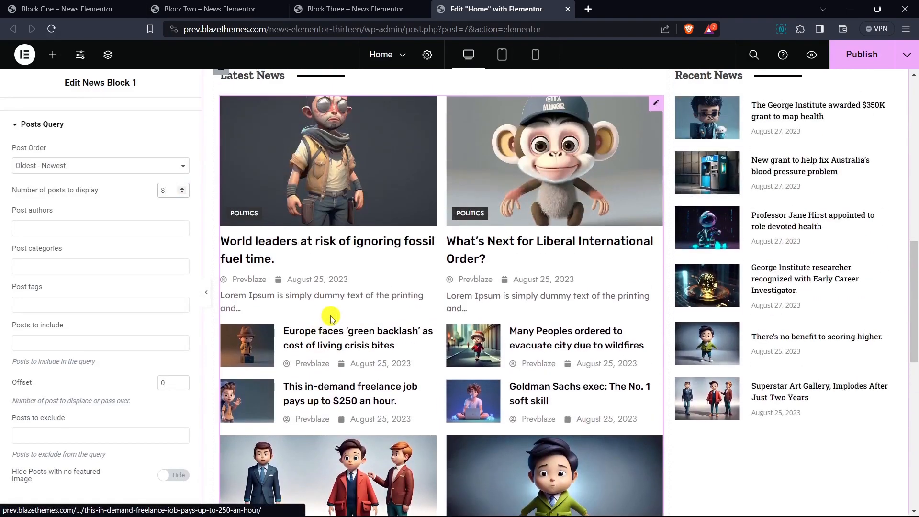
pyautogui.click(182, 193)
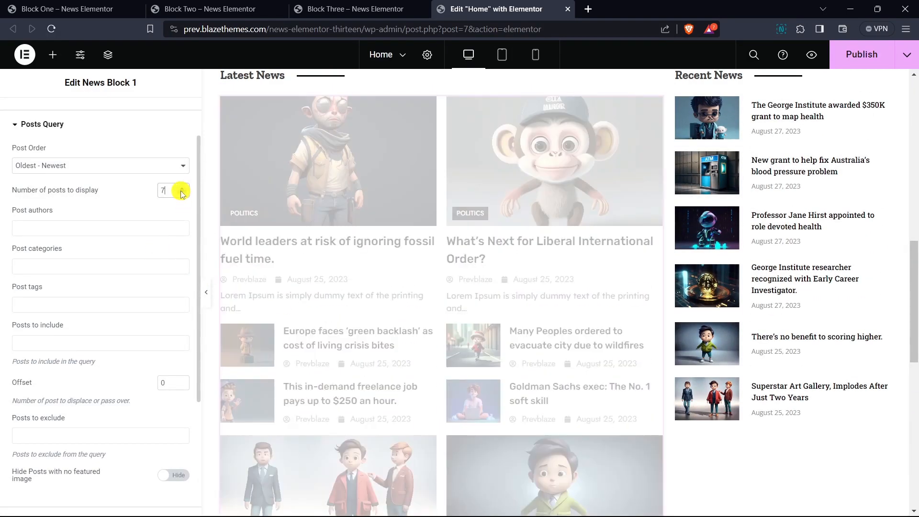
pyautogui.click(182, 193)
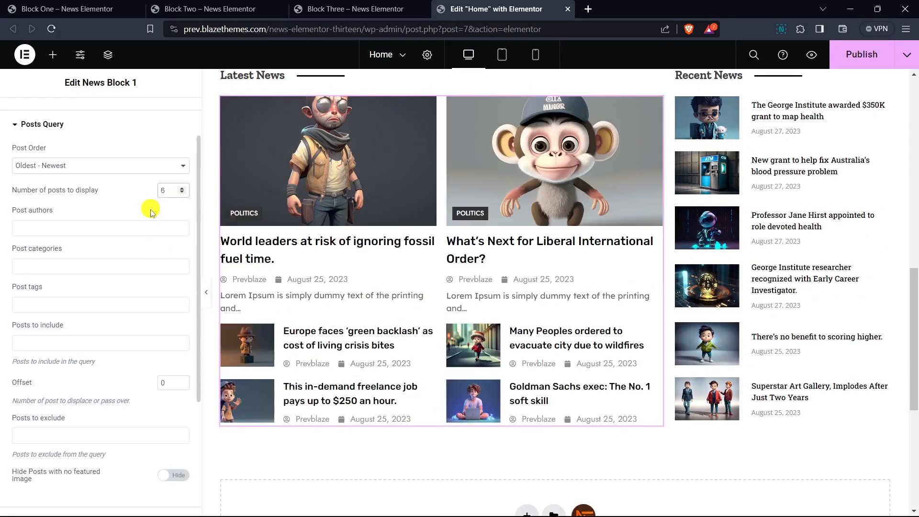
# - Check the post authors filter and limit News Block 1's posts to the Politics and Finance categories
pyautogui.moveTo(35, 221); pyautogui.dragTo(47, 219)
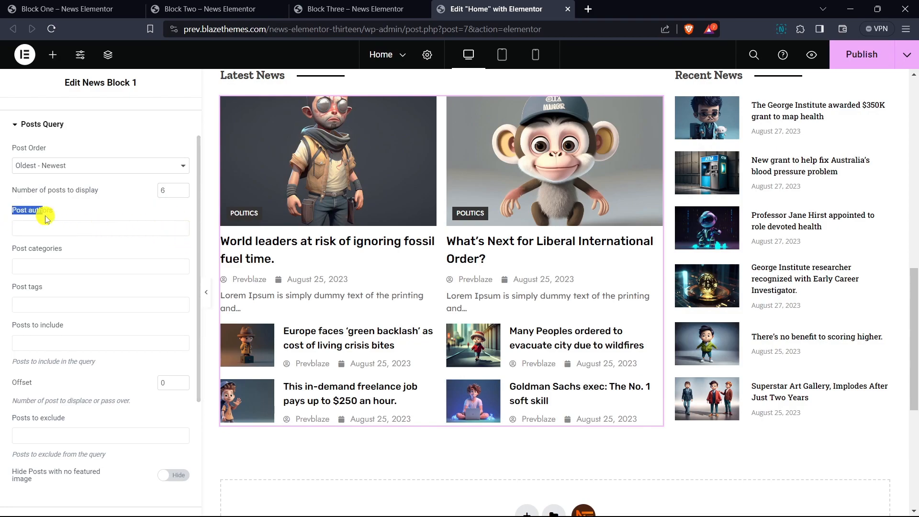
pyautogui.click(48, 234)
pyautogui.click(51, 233)
pyautogui.moveTo(19, 250); pyautogui.dragTo(64, 263)
pyautogui.click(64, 266)
pyautogui.click(55, 283)
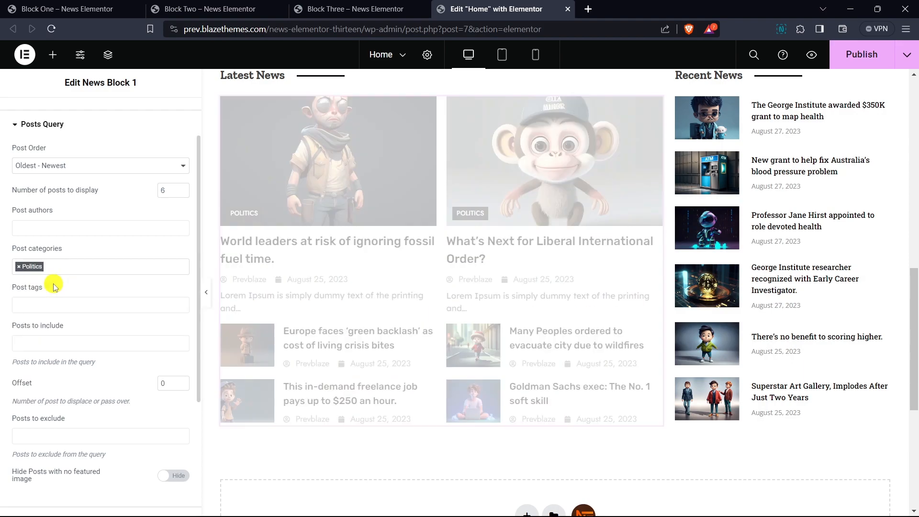
pyautogui.click(72, 267)
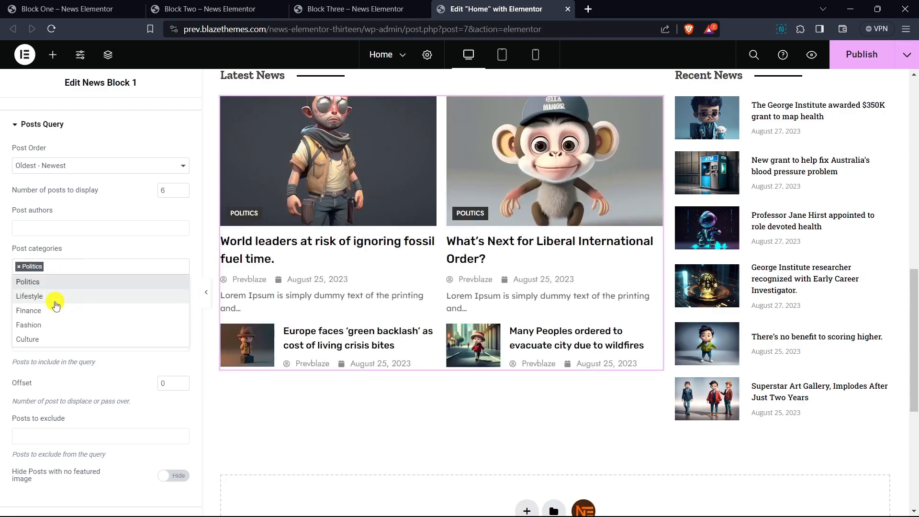
pyautogui.click(55, 311)
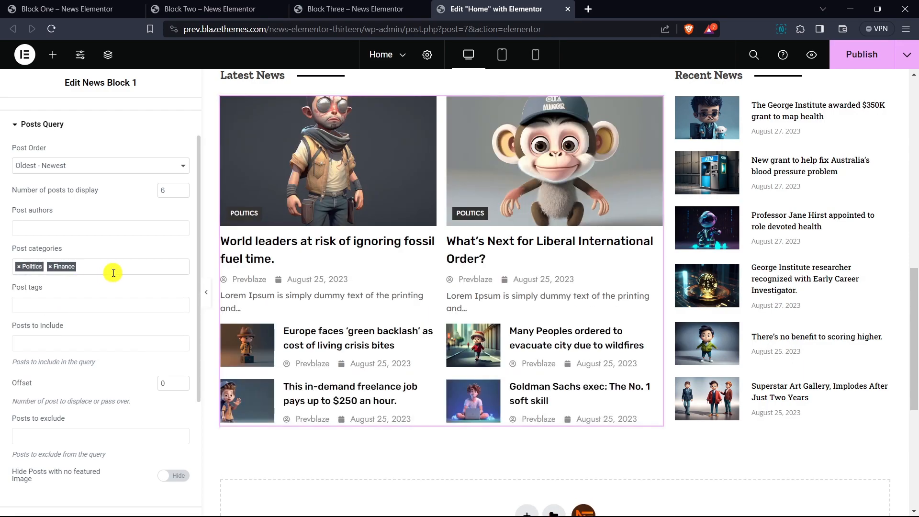
# - Check the choices for posts to include in News Block 1's query and set the offset to 1
pyautogui.scroll(-1, 113, 267)
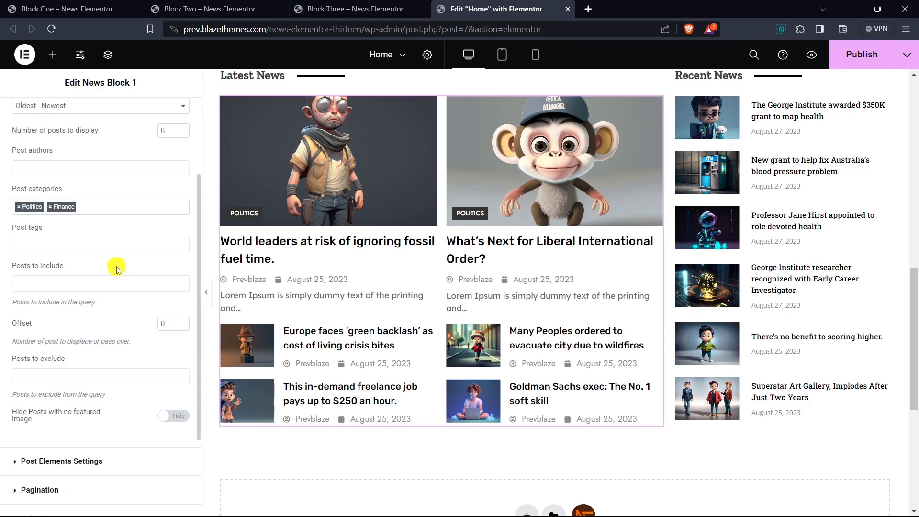
pyautogui.click(58, 282)
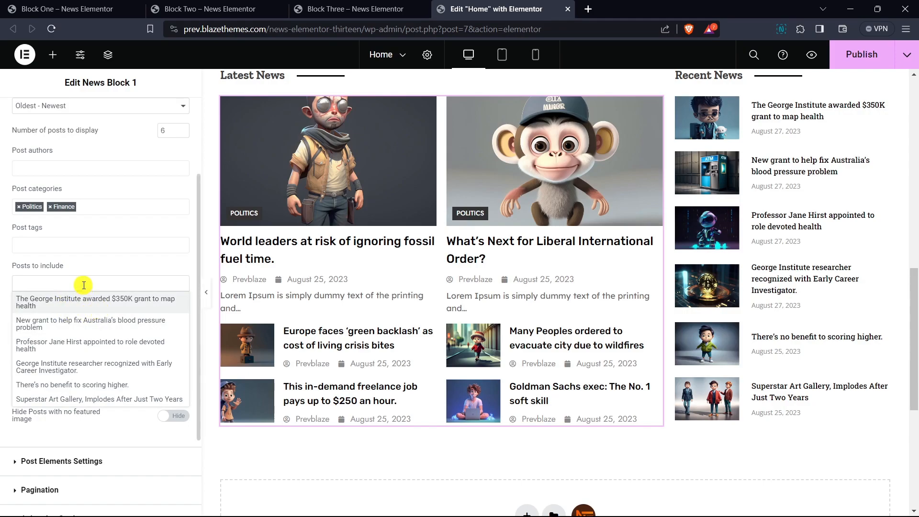
pyautogui.click(84, 286)
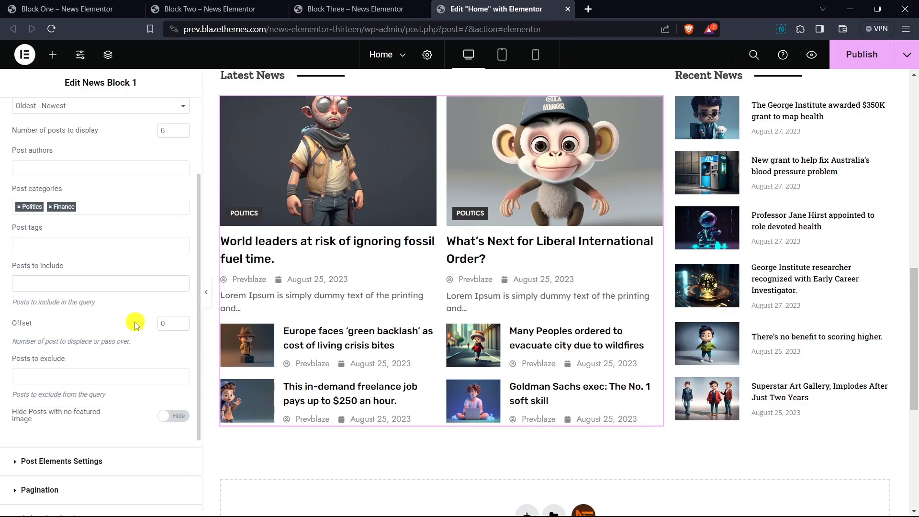
pyautogui.scroll(-3, 125, 268)
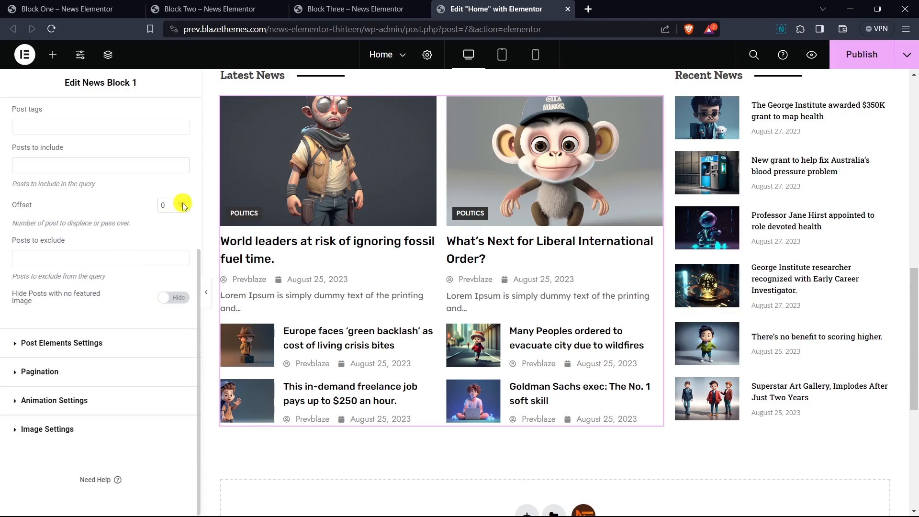
pyautogui.click(184, 204)
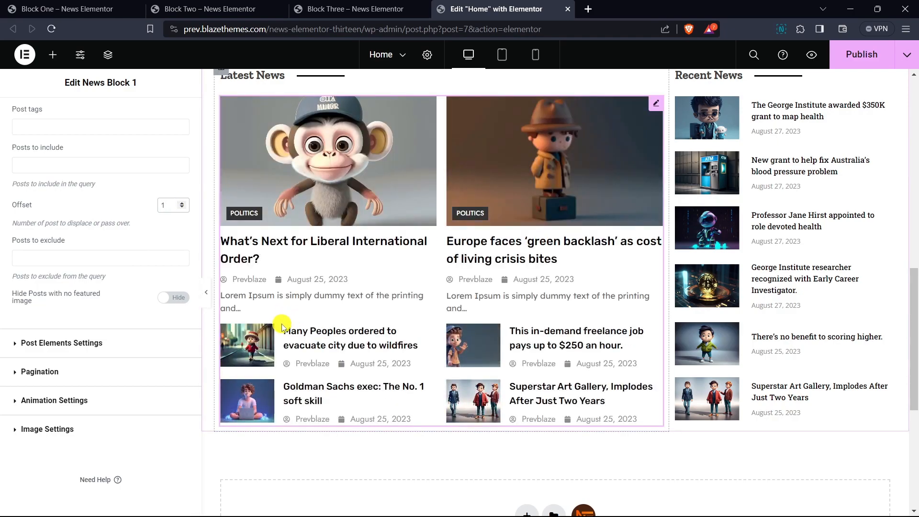
pyautogui.scroll(1, 283, 326)
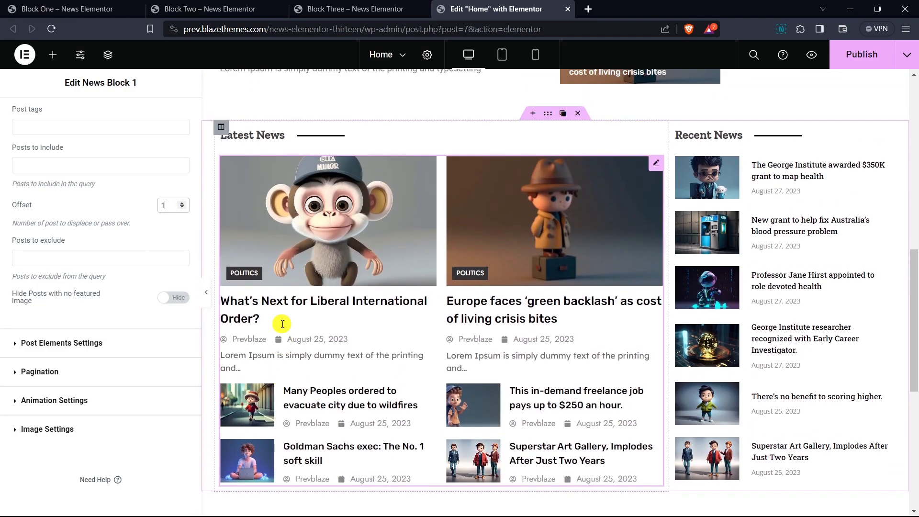
# - Search "many peo" among the posts to exclude and exclude "Many Peoples ordered to evacuate city due to wildfires" from the query
pyautogui.click(56, 257)
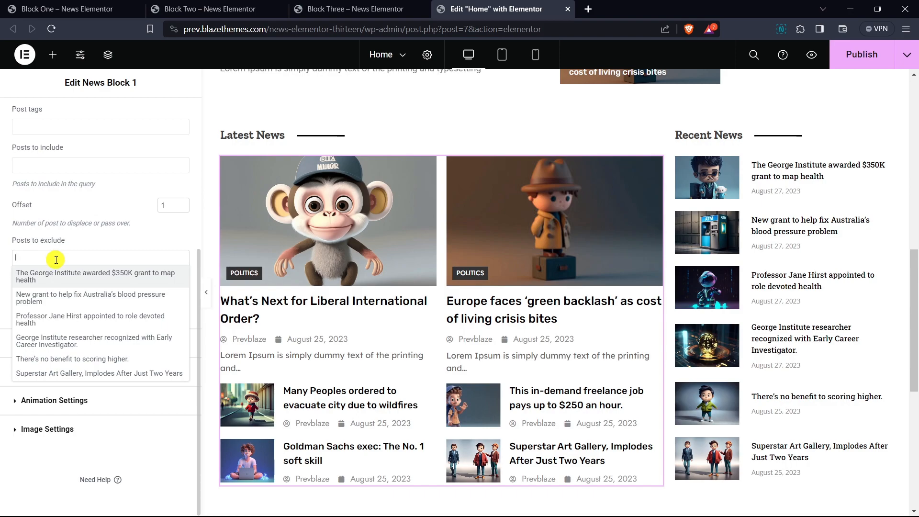
pyautogui.write('many ')
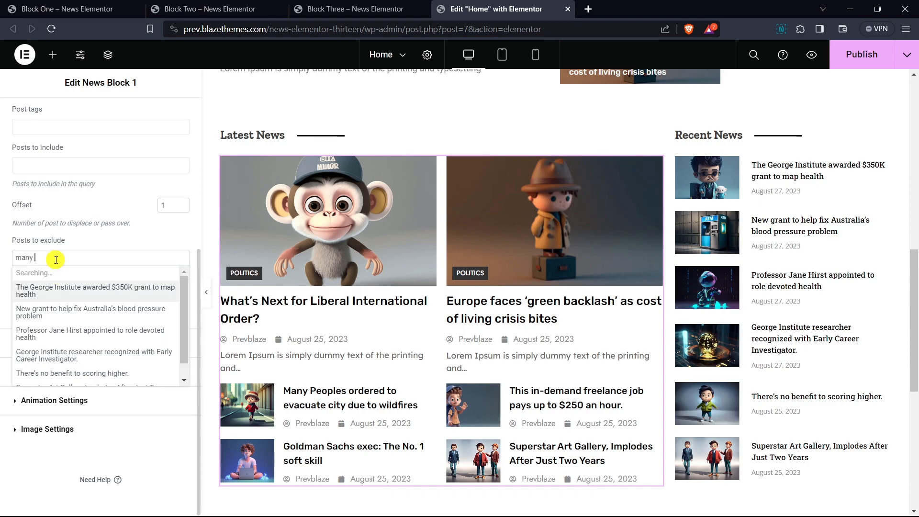
pyautogui.write('peo')
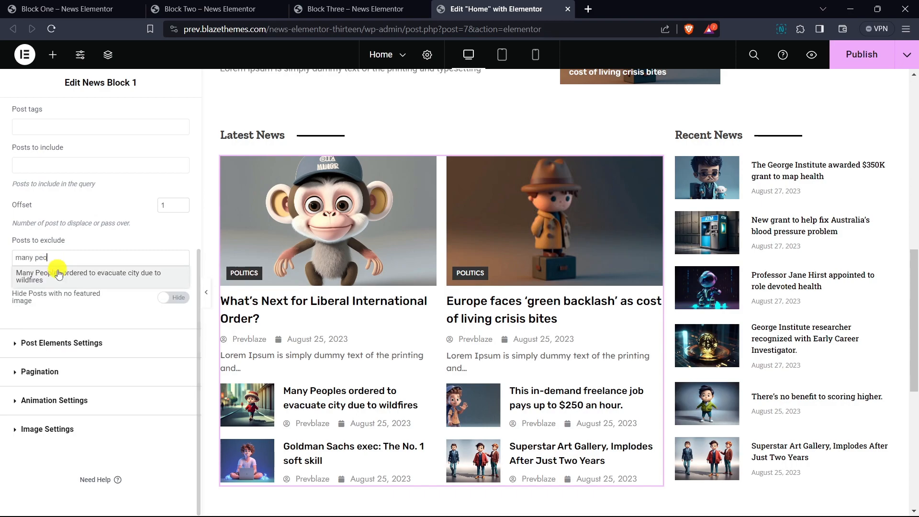
pyautogui.click(57, 273)
pyautogui.scroll(-1, 330, 247)
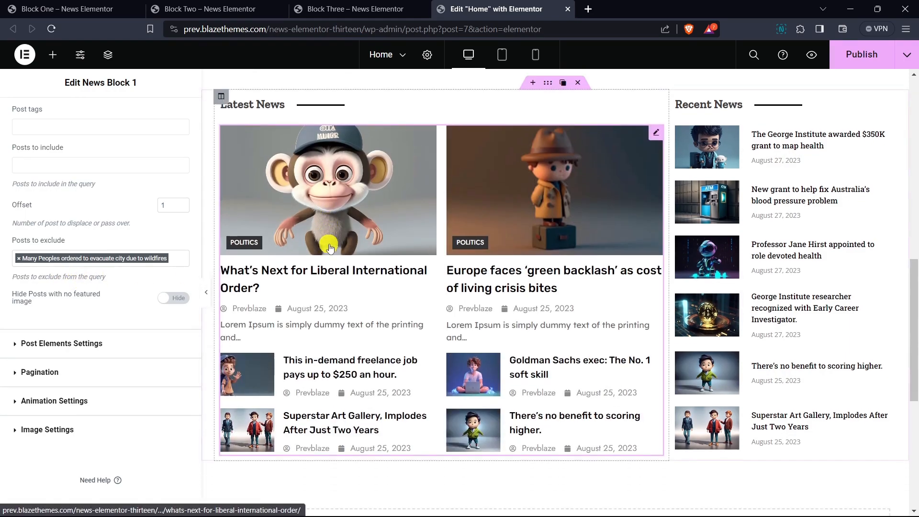
# - In News Block 1's post elements settings, hide the post author and set the date icon position to After
pyautogui.click(51, 342)
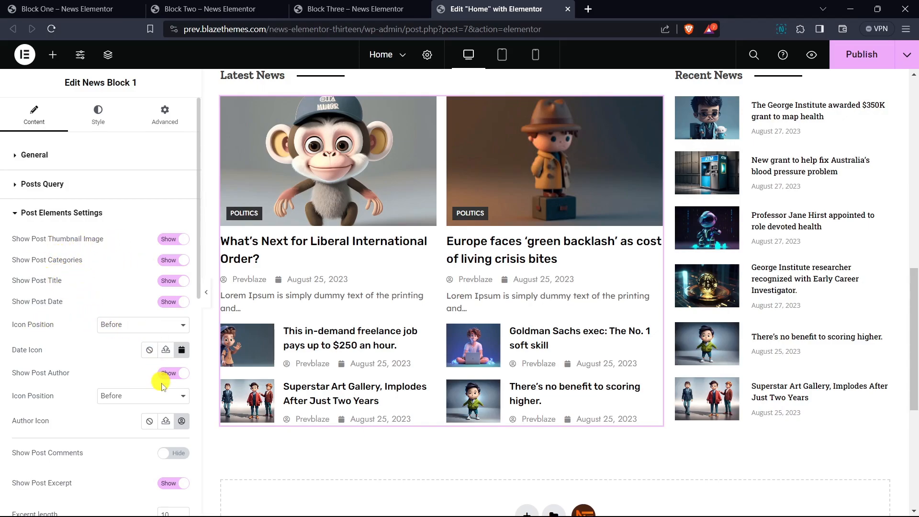
pyautogui.click(178, 374)
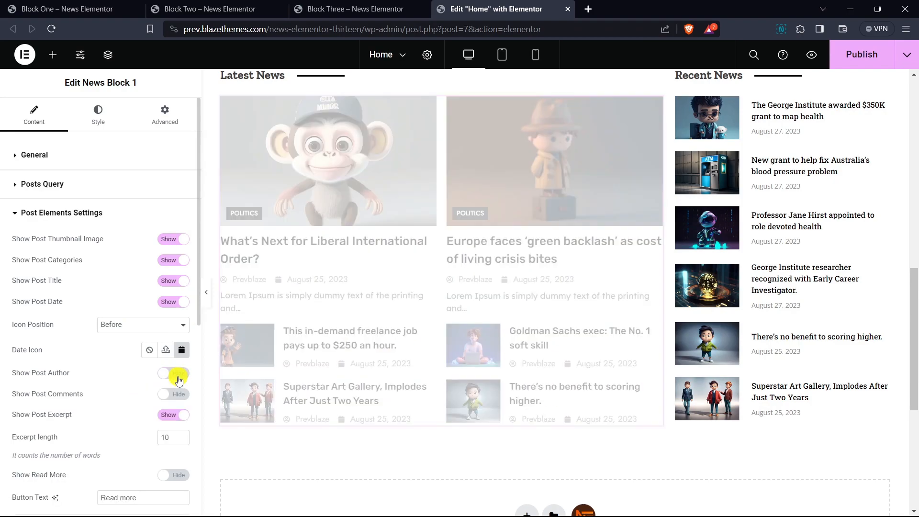
pyautogui.click(138, 326)
pyautogui.click(126, 346)
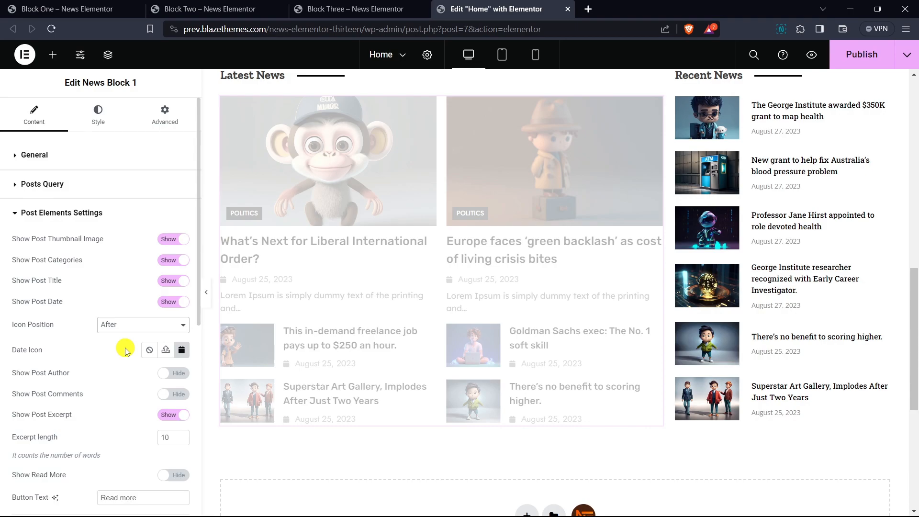
# - Replace the post date icon with the outlined Clock icon from the recommended icons
pyautogui.click(182, 350)
pyautogui.click(485, 245)
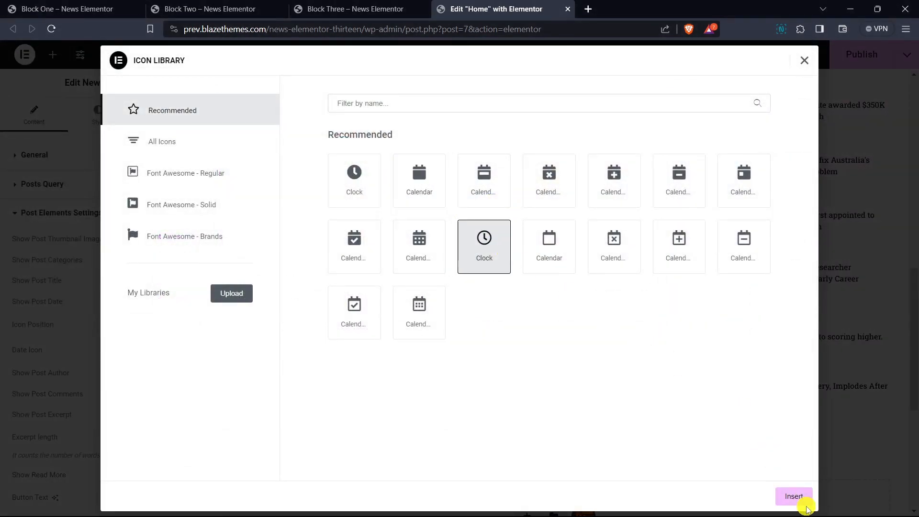
pyautogui.click(794, 496)
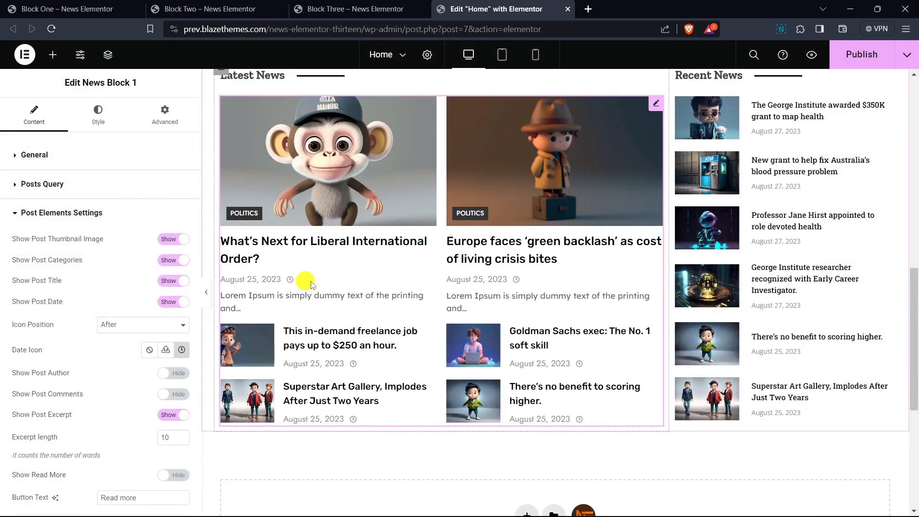
# - Hide the post excerpt in News Block 1's post elements settings
pyautogui.scroll(-2, 123, 250)
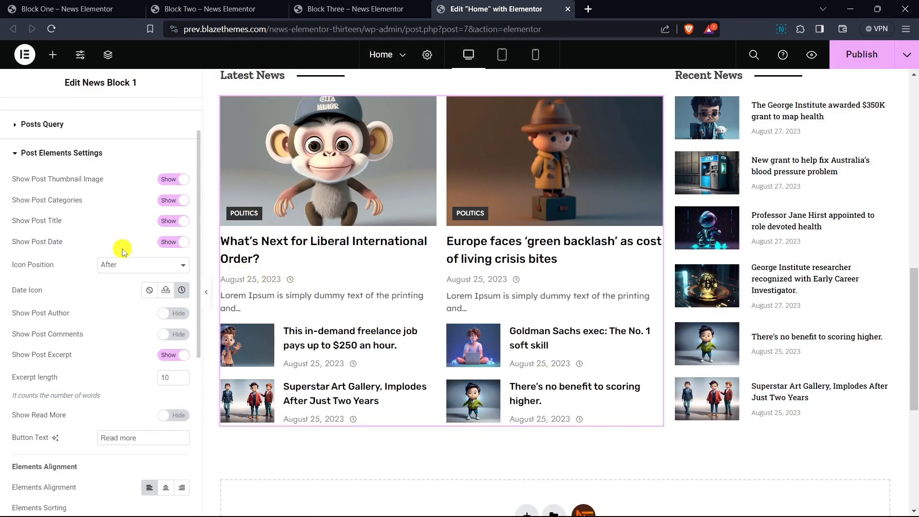
pyautogui.scroll(-2, 129, 250)
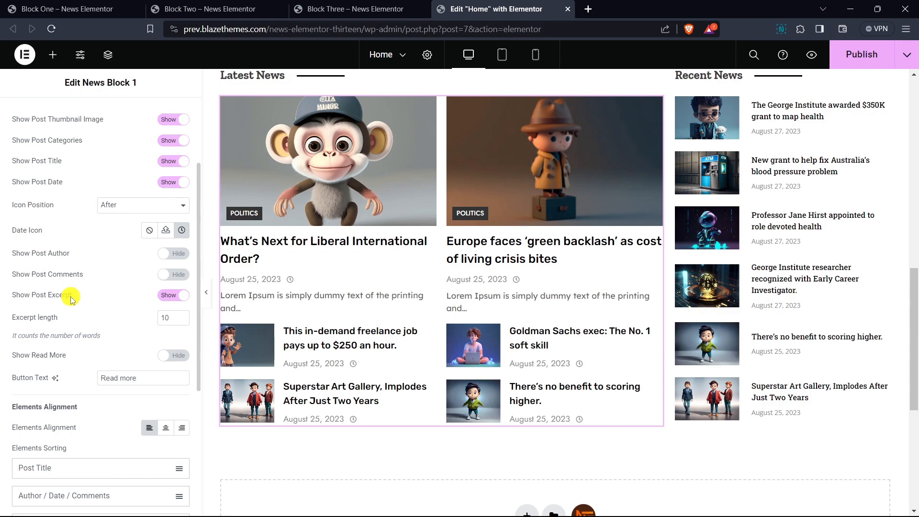
pyautogui.click(176, 296)
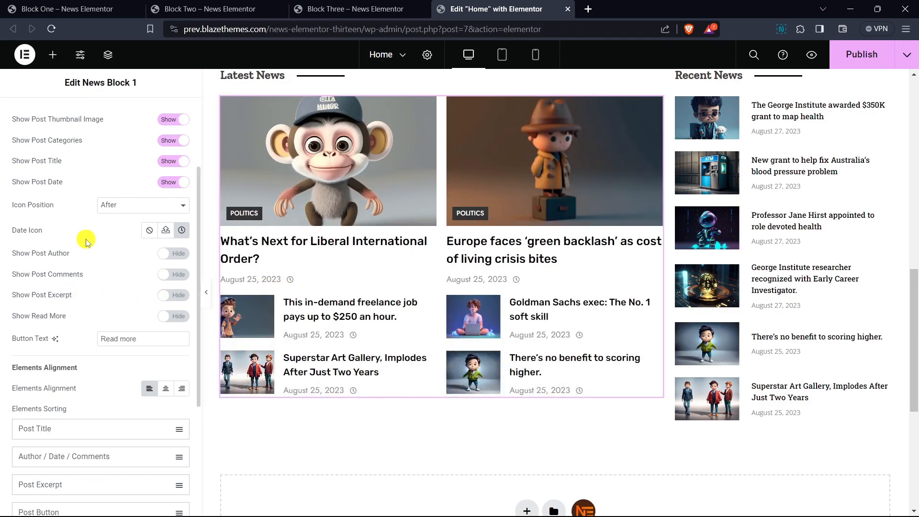
# - Try centering the elements alignment in News Block 1's post elements settings and set it back to left
pyautogui.scroll(-2, 110, 233)
pyautogui.scroll(-2, 119, 234)
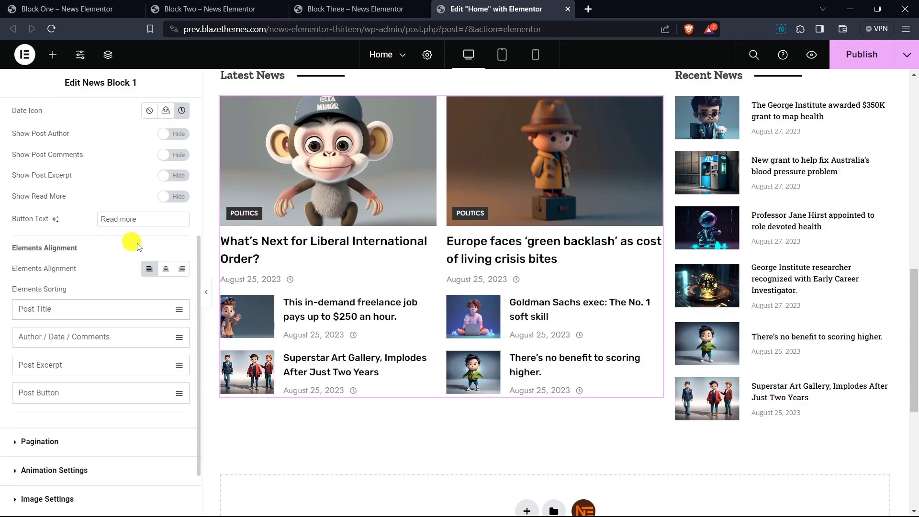
pyautogui.click(165, 269)
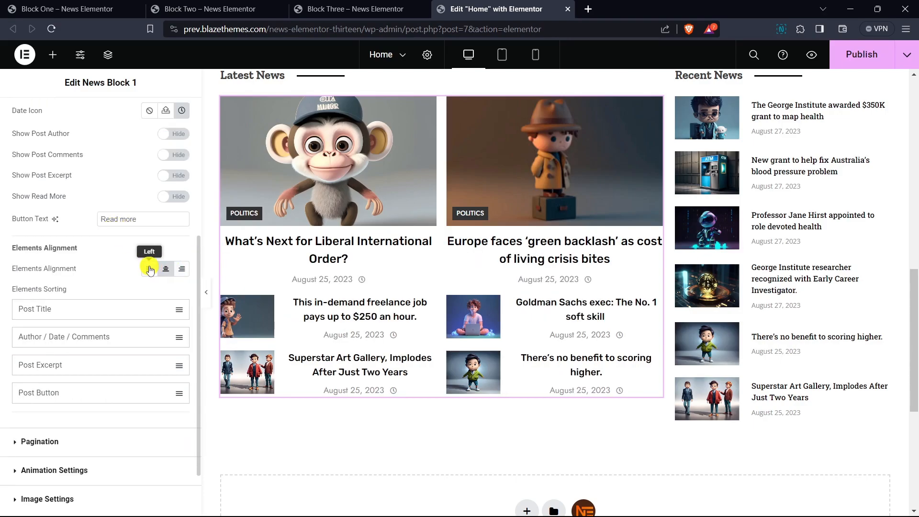
pyautogui.click(150, 269)
pyautogui.moveTo(84, 311)
pyautogui.mouseDown()
pyautogui.moveTo(93, 355)
pyautogui.moveTo(87, 303)
pyautogui.mouseUp()
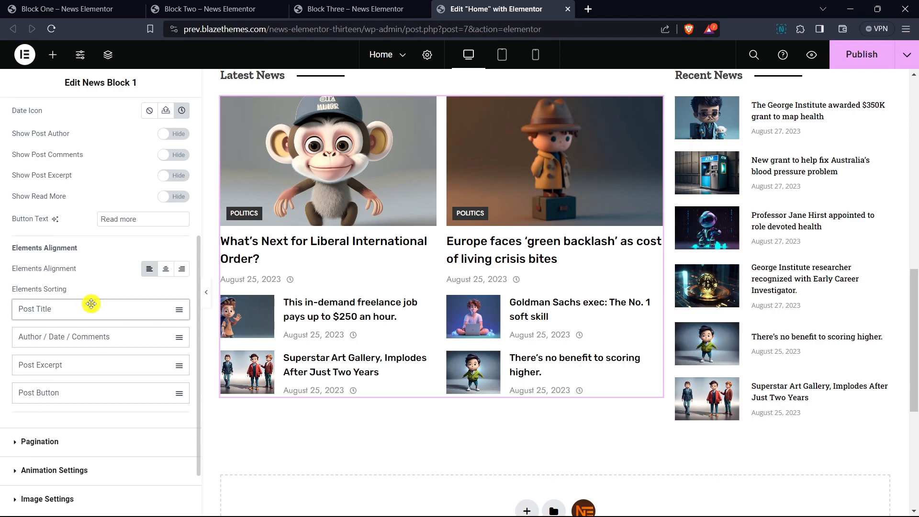
# - Set News Block 1's pagination type to Arrow
pyautogui.scroll(5, 71, 240)
pyautogui.click(36, 153)
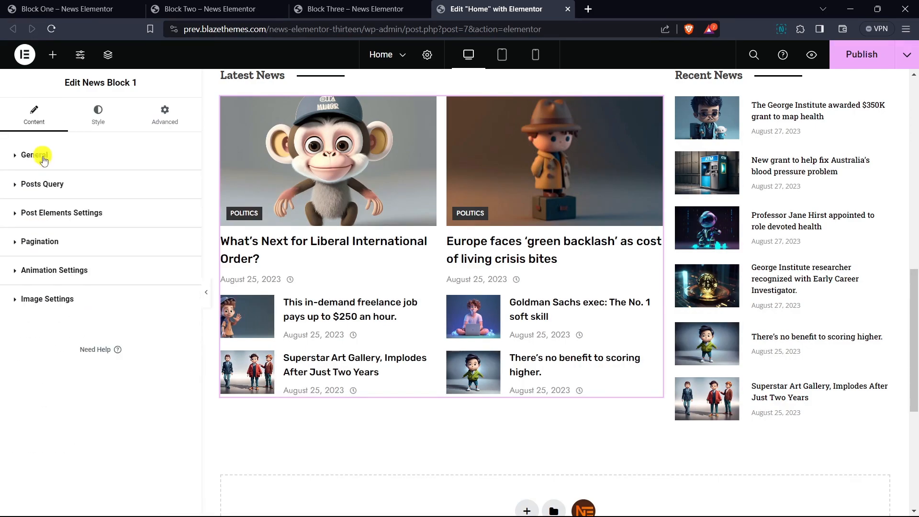
pyautogui.click(41, 243)
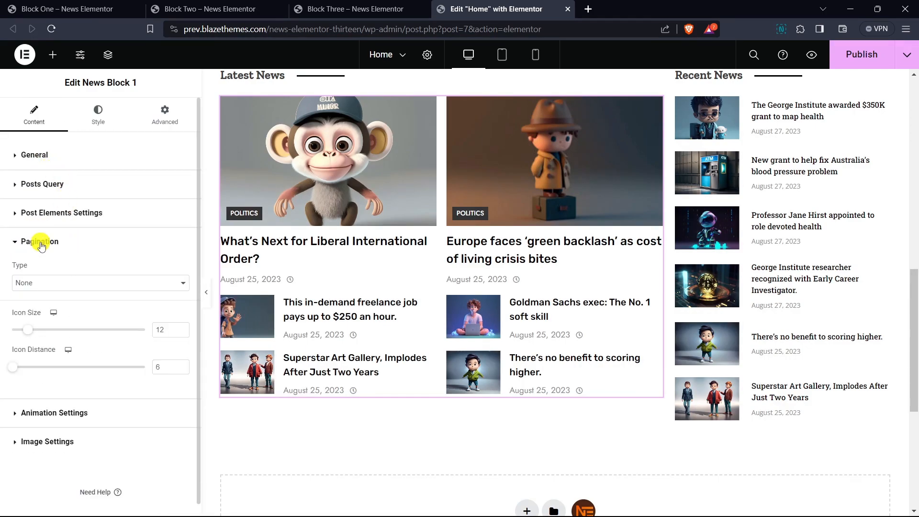
pyautogui.click(36, 271)
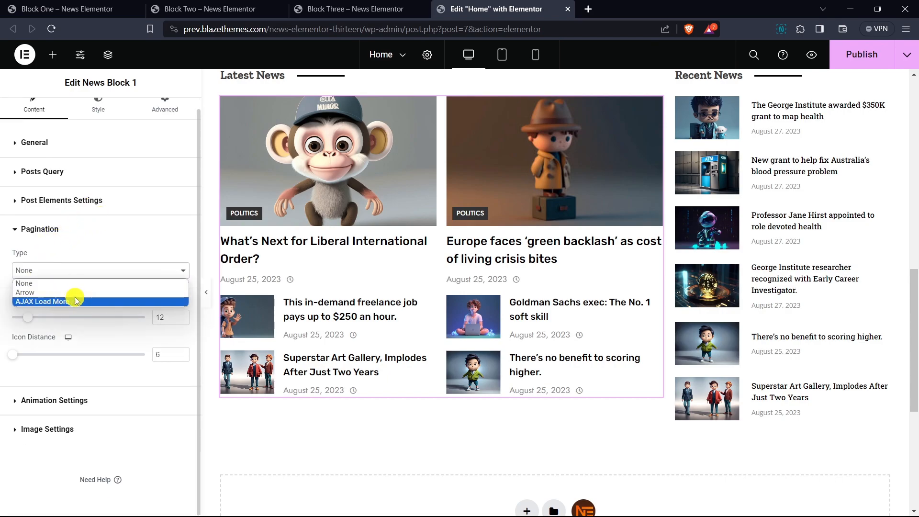
pyautogui.click(63, 293)
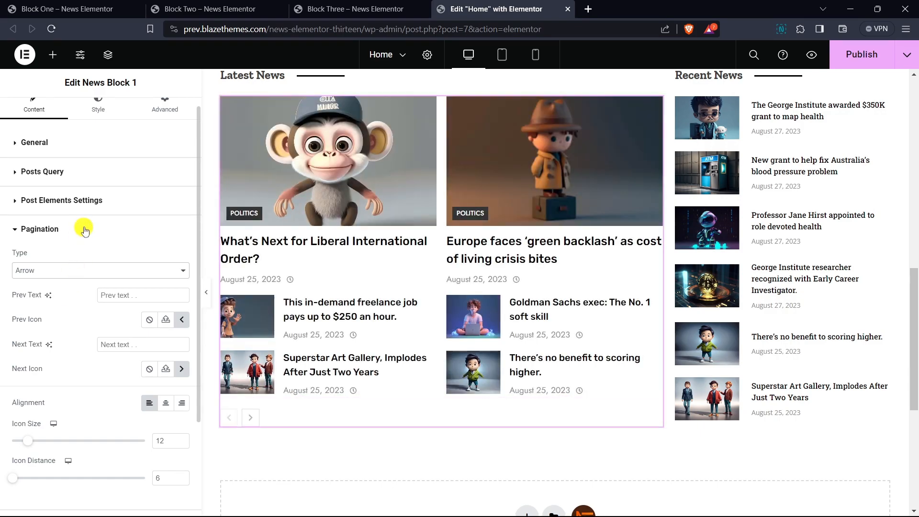
# - Enter "Prev" as the previous text and "Next" as the next text of News Block 1's arrow pagination
pyautogui.scroll(-1, 82, 230)
pyautogui.scroll(-1, 313, 238)
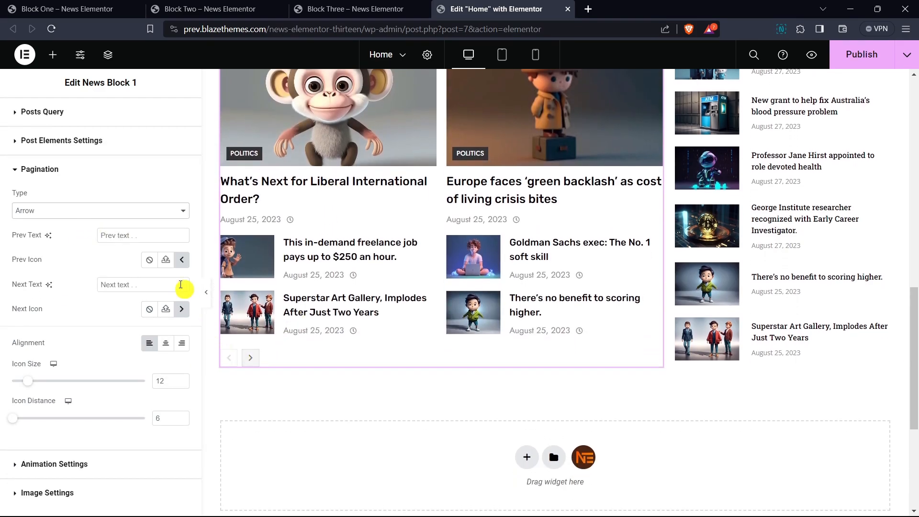
pyautogui.click(142, 236)
pyautogui.write('Prev')
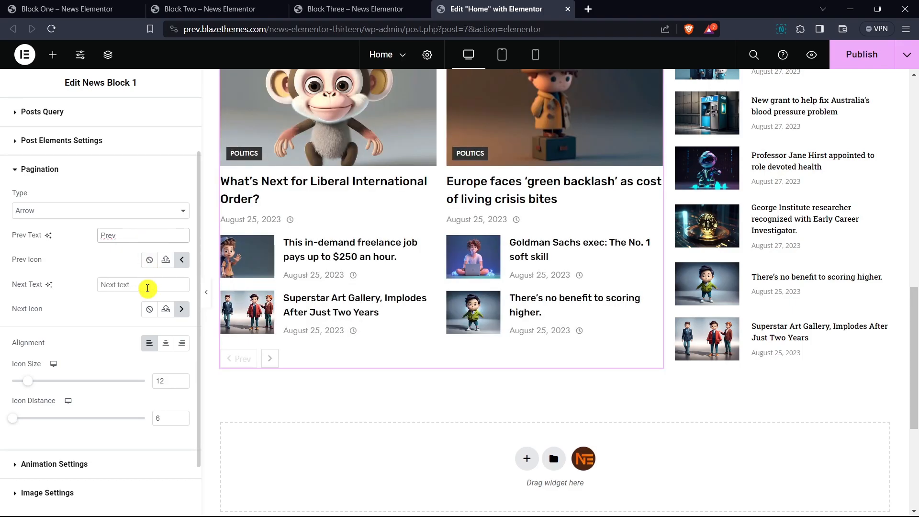
pyautogui.click(146, 286)
pyautogui.write('Next')
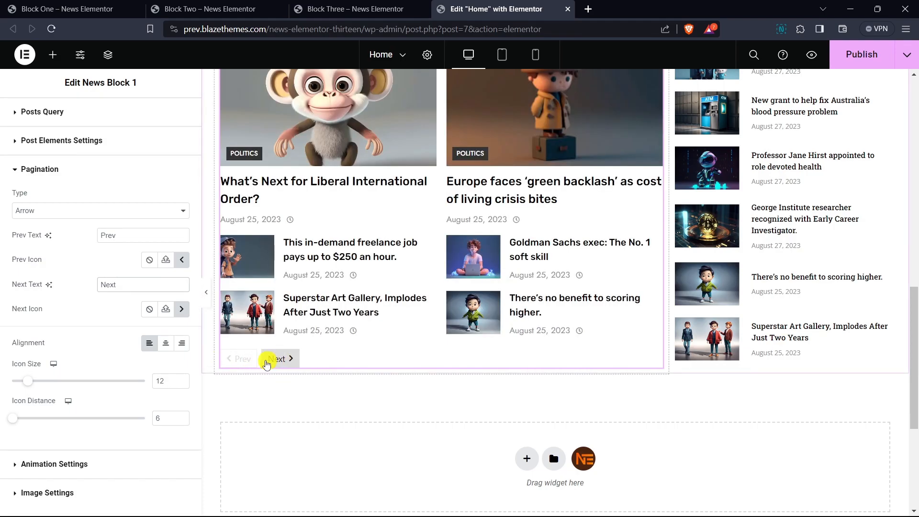
# - Replace the pagination's previous icon with the double left angle from the recommended icons
pyautogui.click(182, 260)
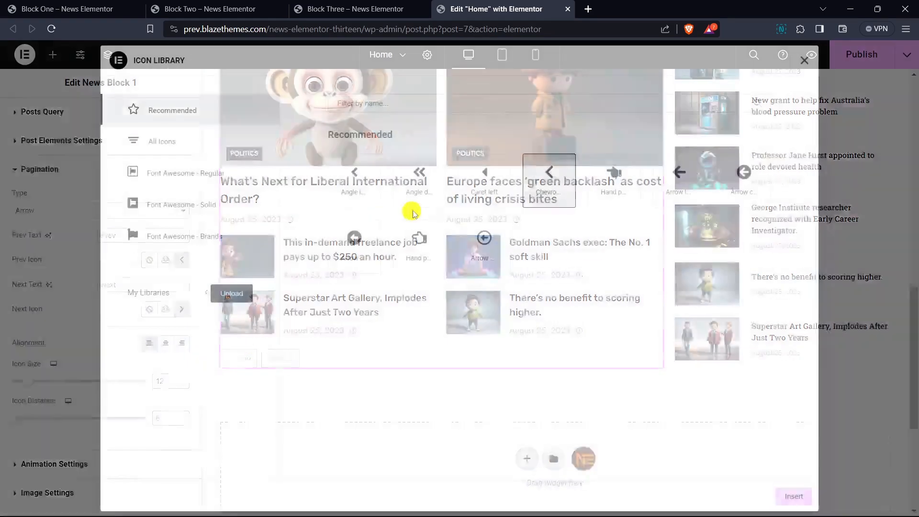
pyautogui.click(420, 184)
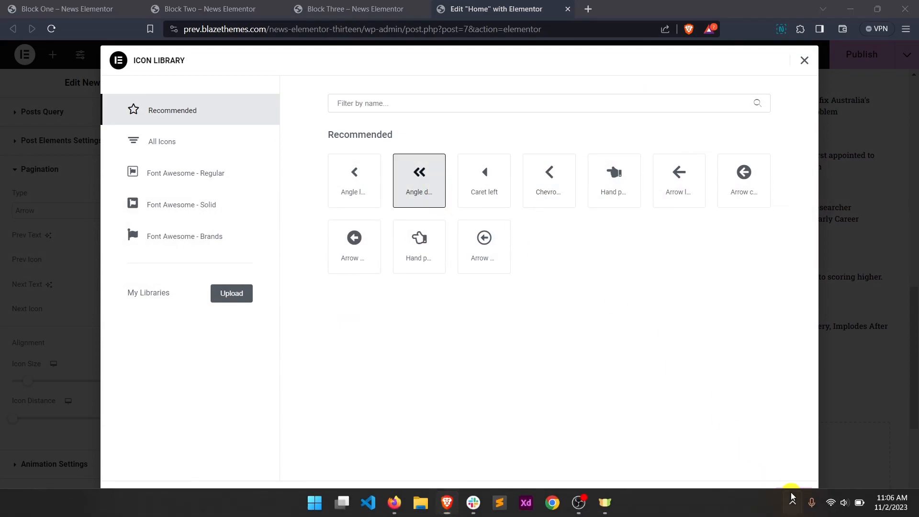
pyautogui.click(792, 501)
pyautogui.click(699, 451)
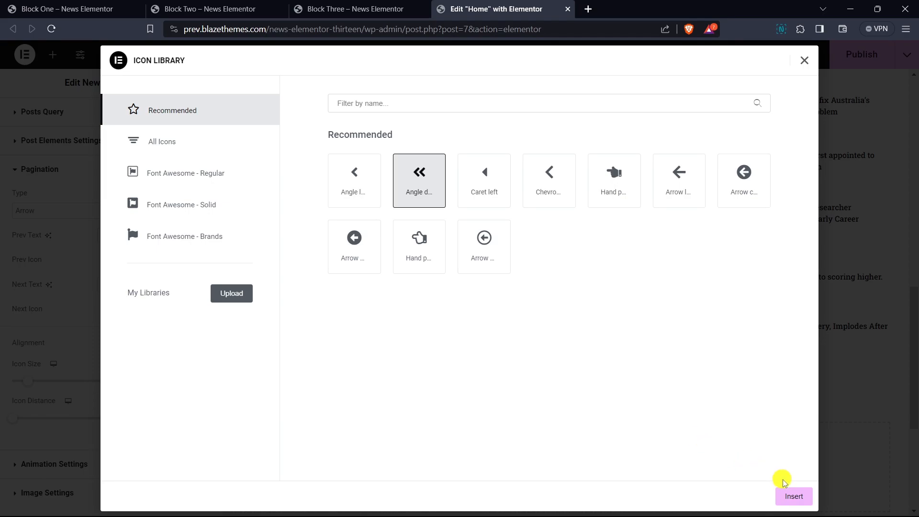
pyautogui.click(793, 495)
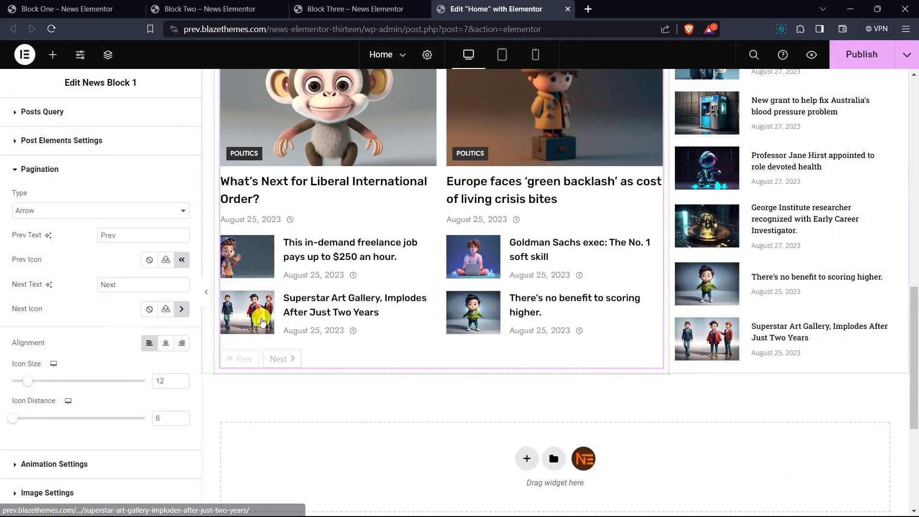
# - Replace the pagination's next icon with the double right angle from the recommended icons
pyautogui.click(181, 309)
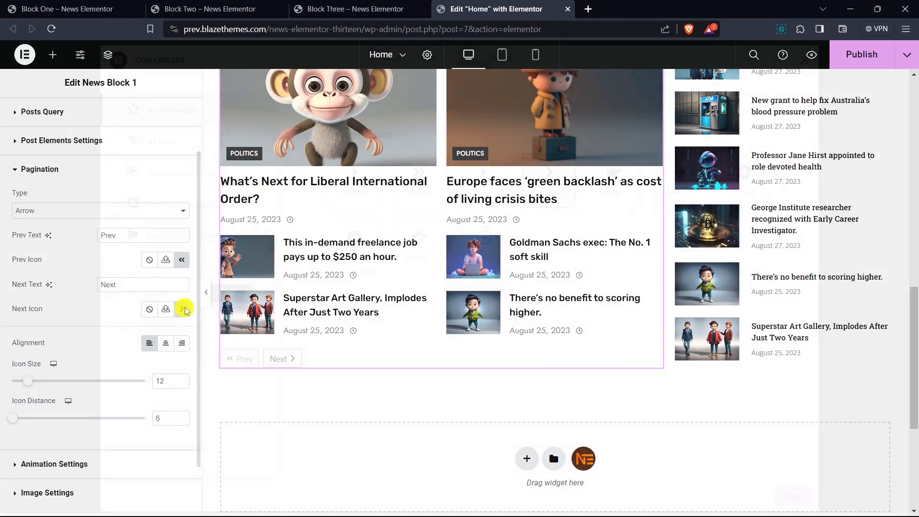
pyautogui.click(418, 187)
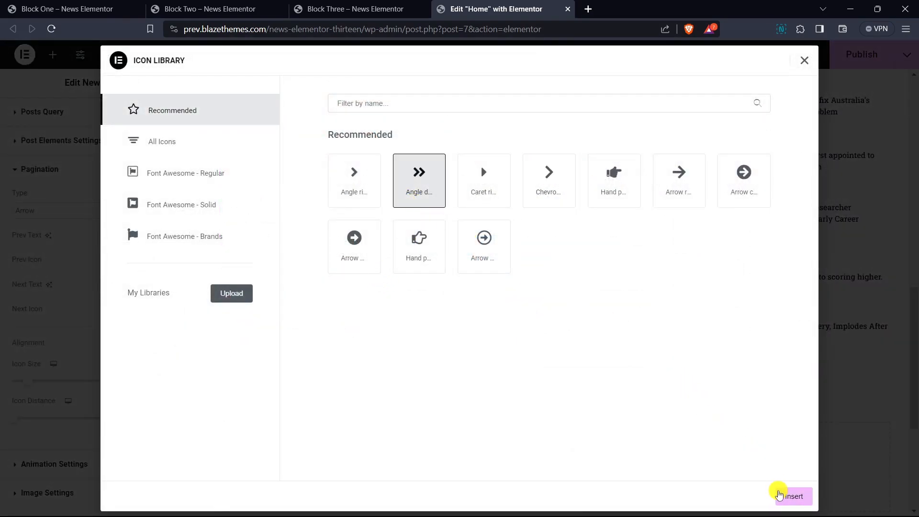
pyautogui.click(784, 494)
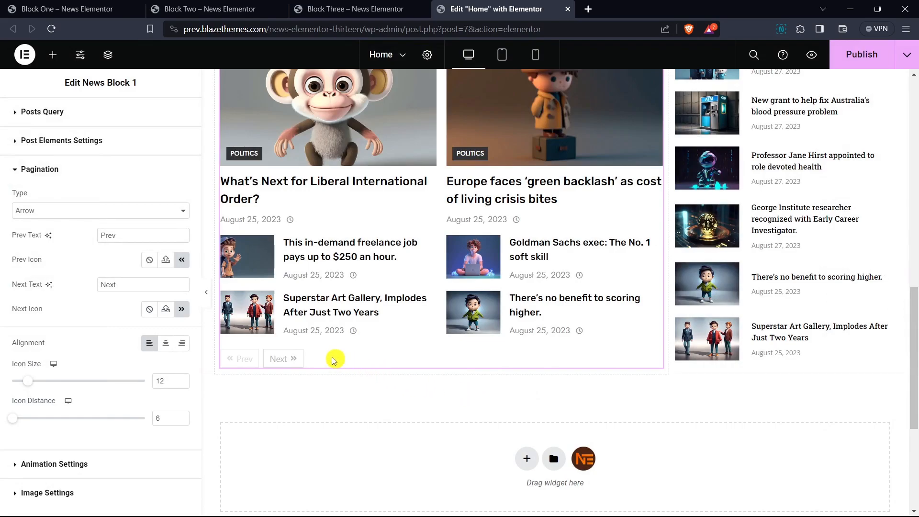
# - Center the pagination and set its icon distance to 13
pyautogui.click(164, 351)
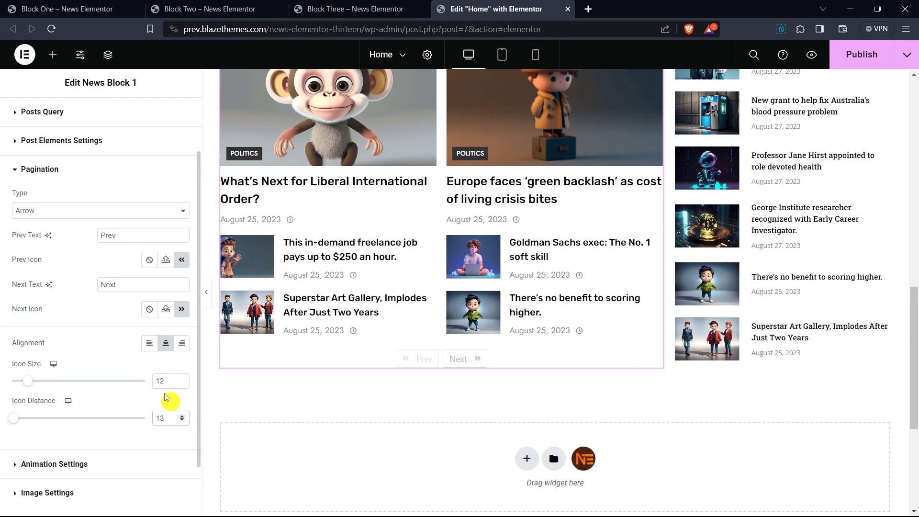
pyautogui.click(53, 180)
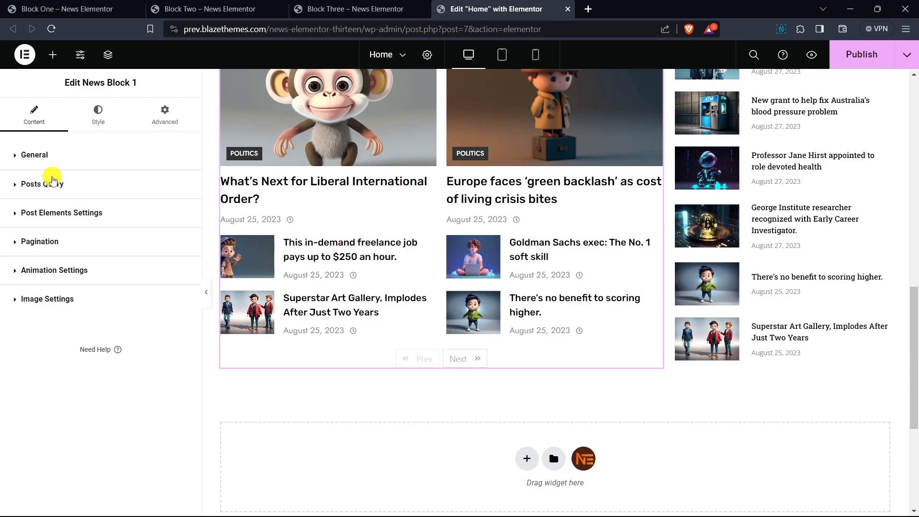
# - Set the custom post title animation in News Block 1's animation settings to Effect 10
pyautogui.click(52, 273)
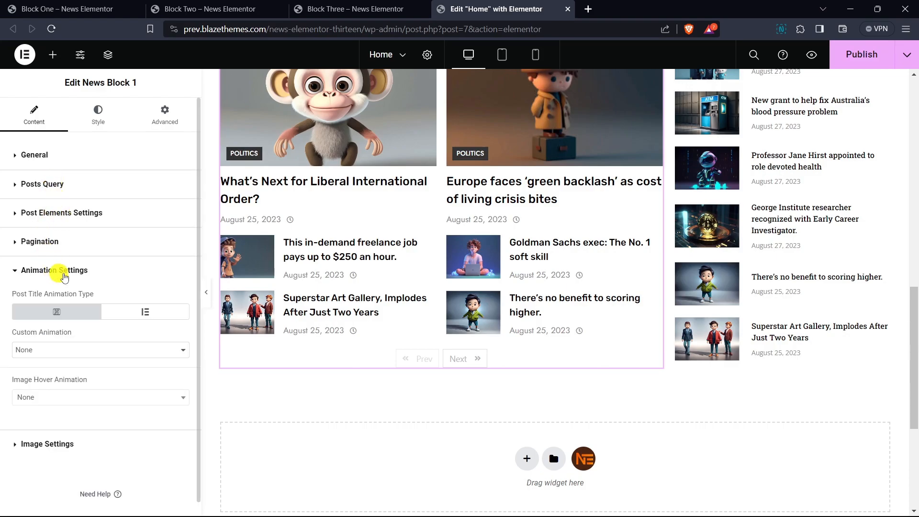
pyautogui.scroll(-1, 95, 253)
pyautogui.click(43, 337)
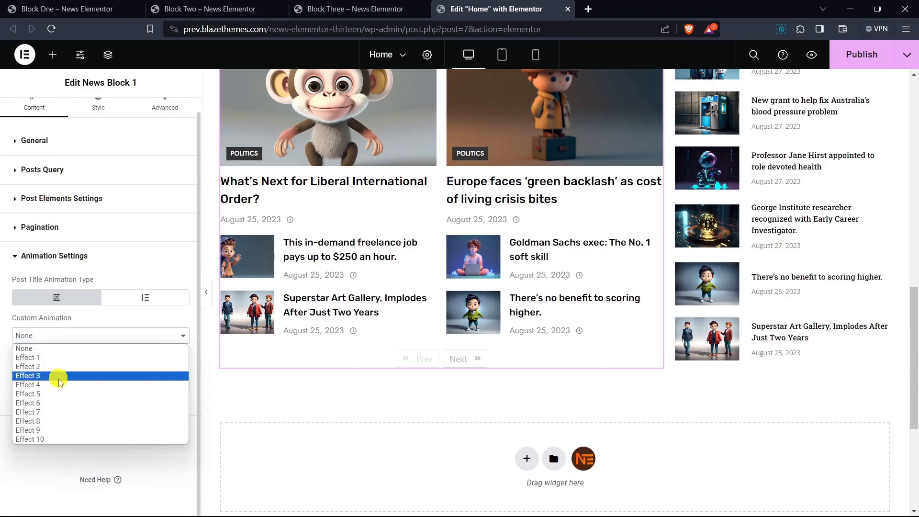
pyautogui.click(72, 439)
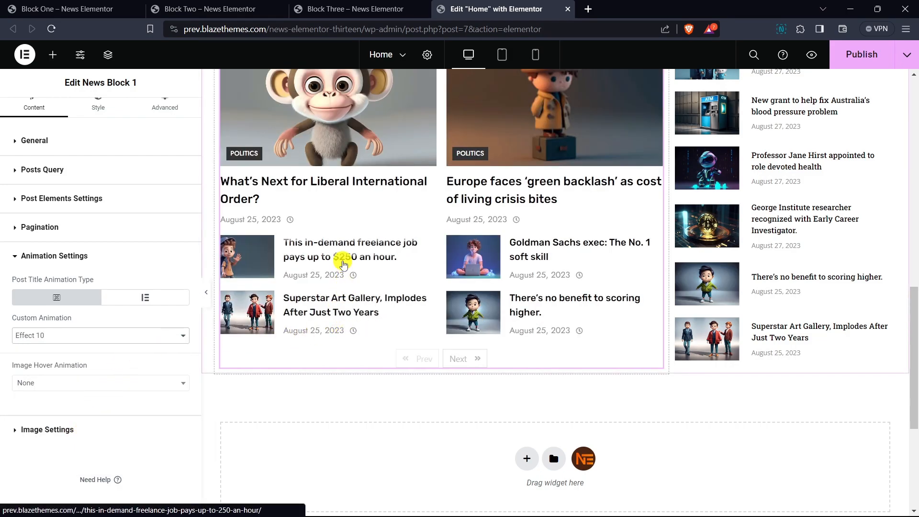
# - Set News Block 1's primary color to a dark golden yellow in its general style settings
pyautogui.scroll(1, 98, 180)
pyautogui.click(97, 117)
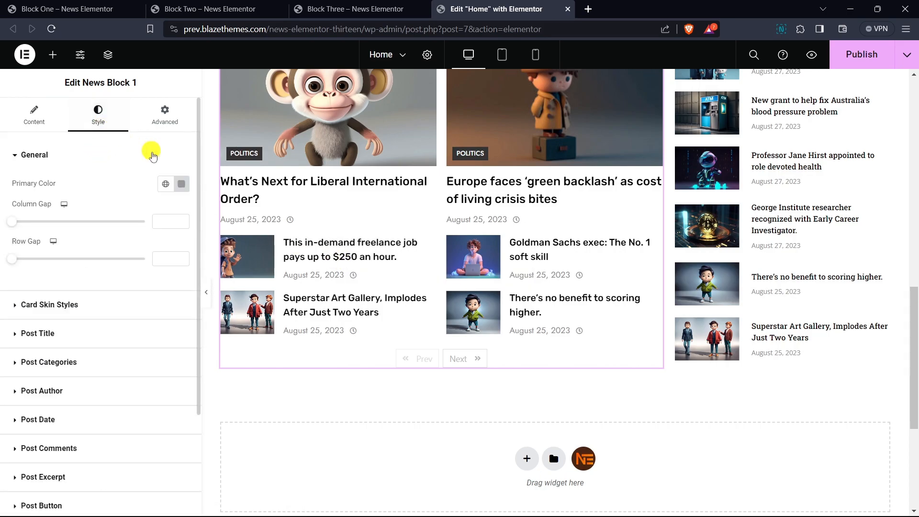
pyautogui.click(181, 184)
pyautogui.moveTo(191, 253); pyautogui.dragTo(213, 235)
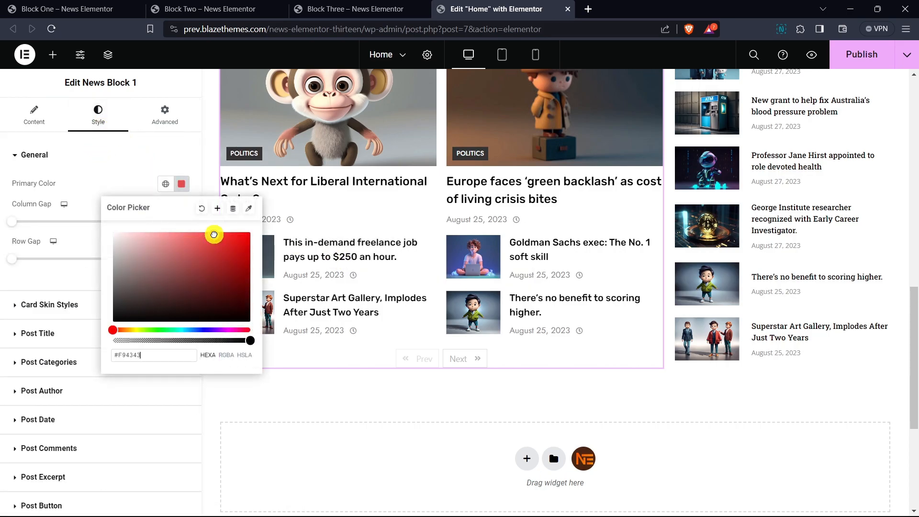
pyautogui.moveTo(136, 331); pyautogui.dragTo(129, 333)
pyautogui.moveTo(218, 234); pyautogui.dragTo(223, 242)
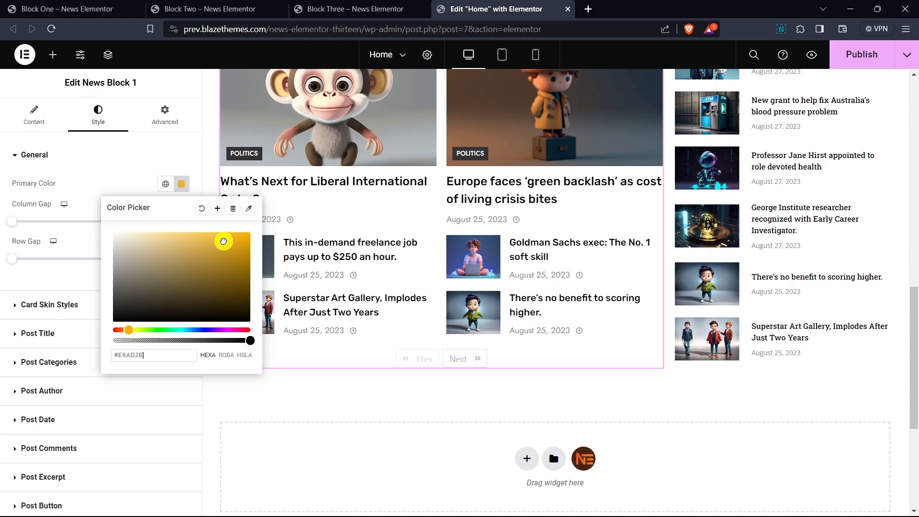
pyautogui.click(70, 272)
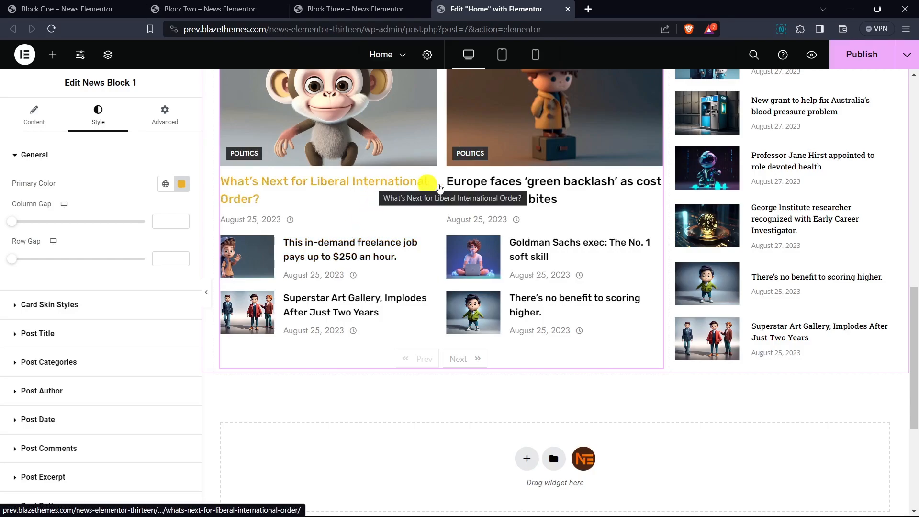
pyautogui.click(181, 183)
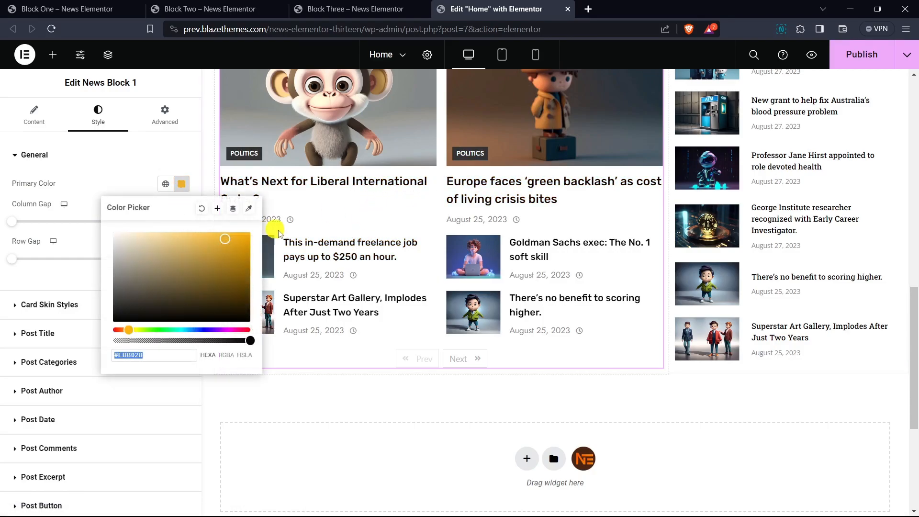
pyautogui.moveTo(225, 240); pyautogui.dragTo(234, 253)
pyautogui.click(145, 184)
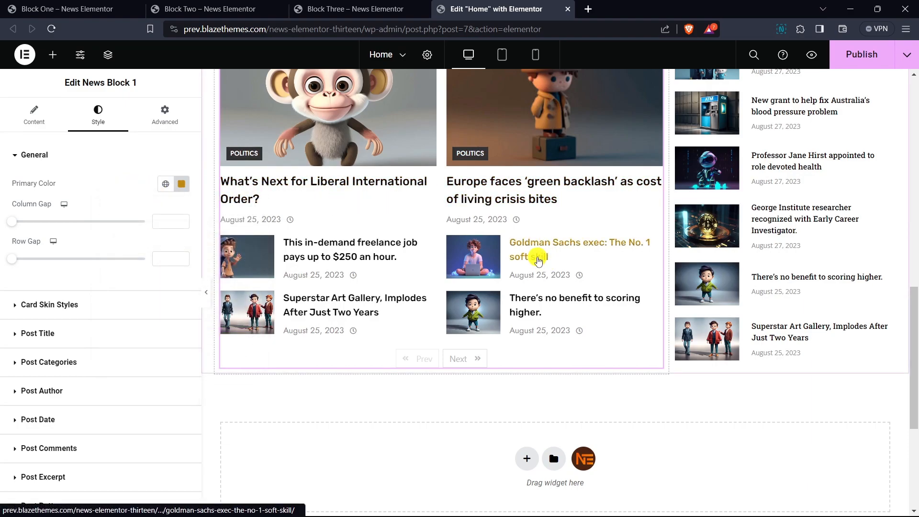
# - Set the image size in News Block 1's image settings to large
pyautogui.click(34, 115)
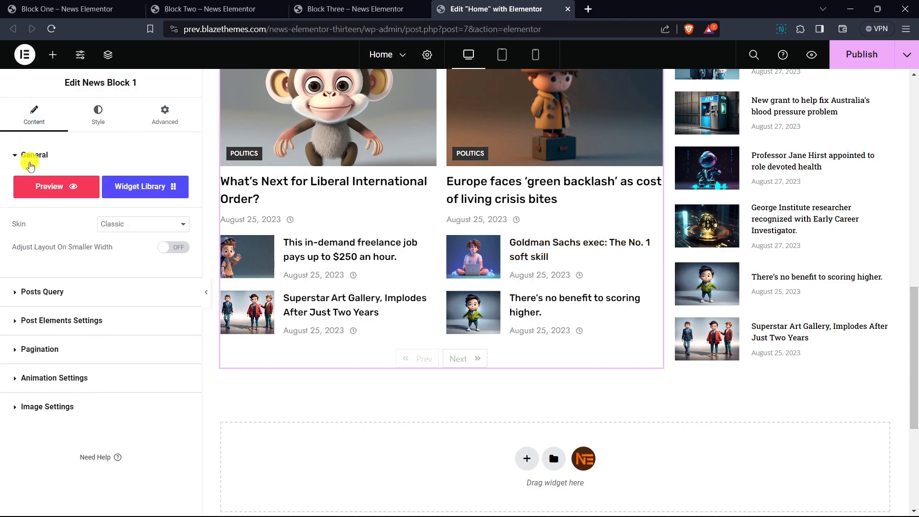
pyautogui.click(32, 154)
pyautogui.click(52, 301)
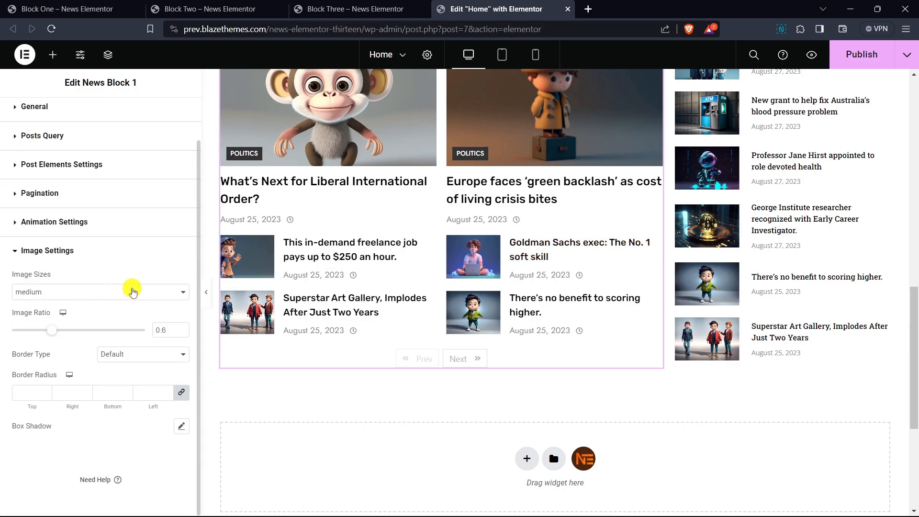
pyautogui.click(42, 293)
pyautogui.click(43, 334)
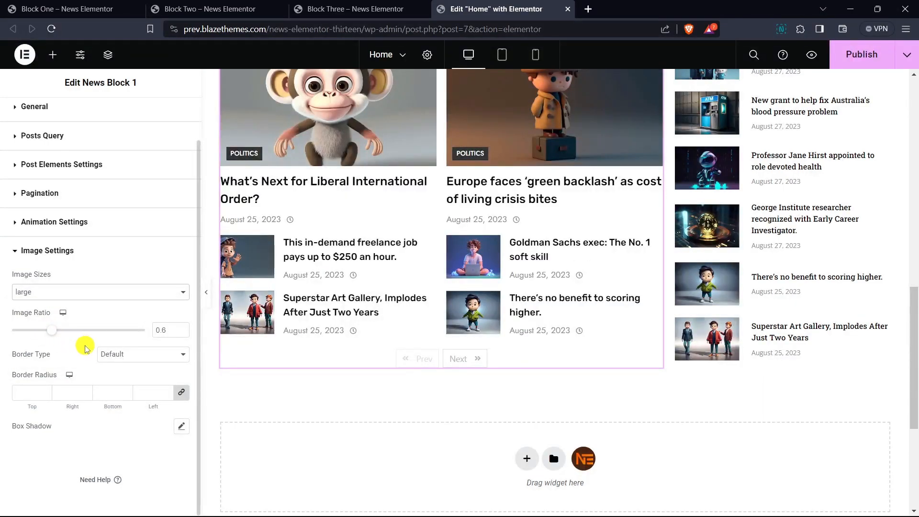
# - Try smaller image ratios for News Block 1 and set the image ratio to 1
pyautogui.click(182, 333)
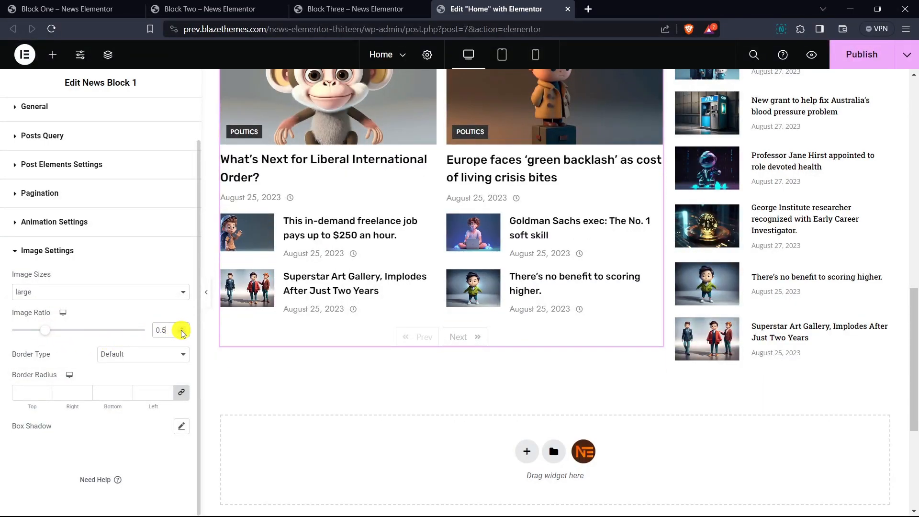
pyautogui.click(182, 333)
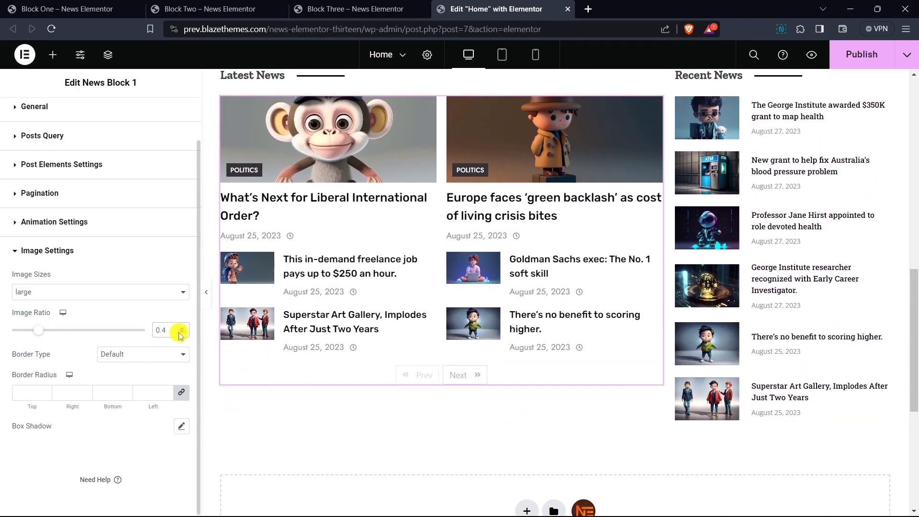
pyautogui.click(182, 328)
pyautogui.click(183, 328)
pyautogui.click(183, 328)
pyautogui.click(182, 329)
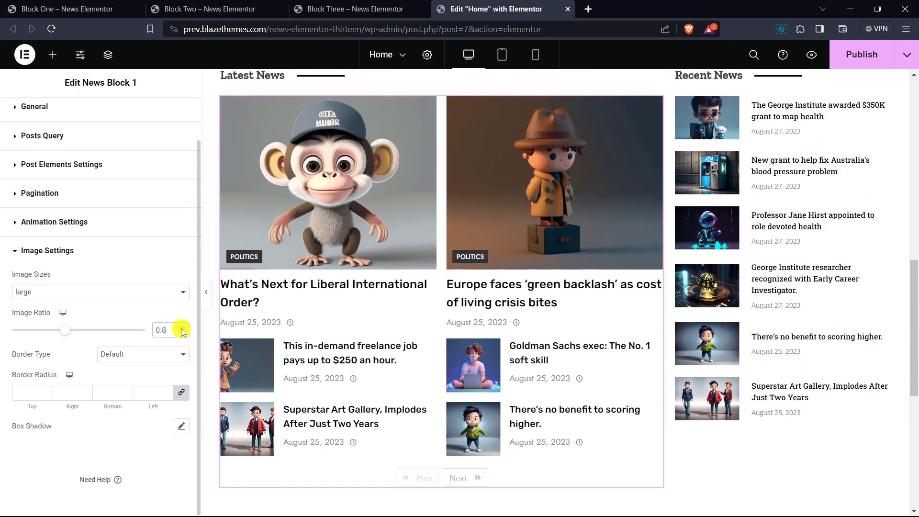
pyautogui.click(183, 328)
pyautogui.click(182, 329)
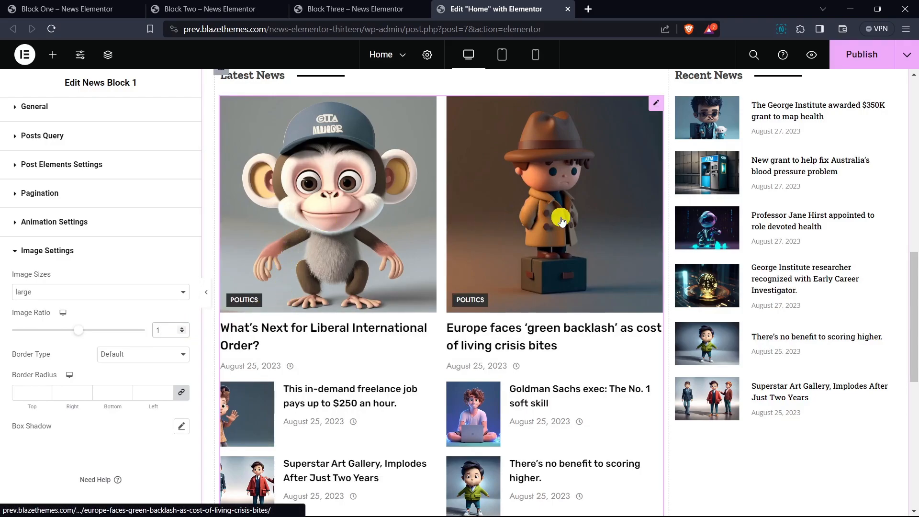
# - Set News Block 1's image ratio to 0.8 and add a solid image border 2 px wide on all sides
pyautogui.click(182, 333)
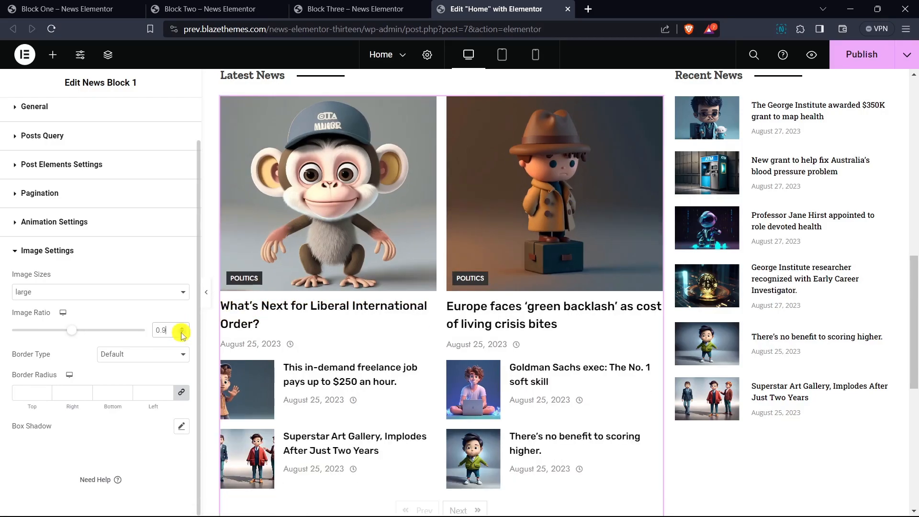
pyautogui.click(182, 333)
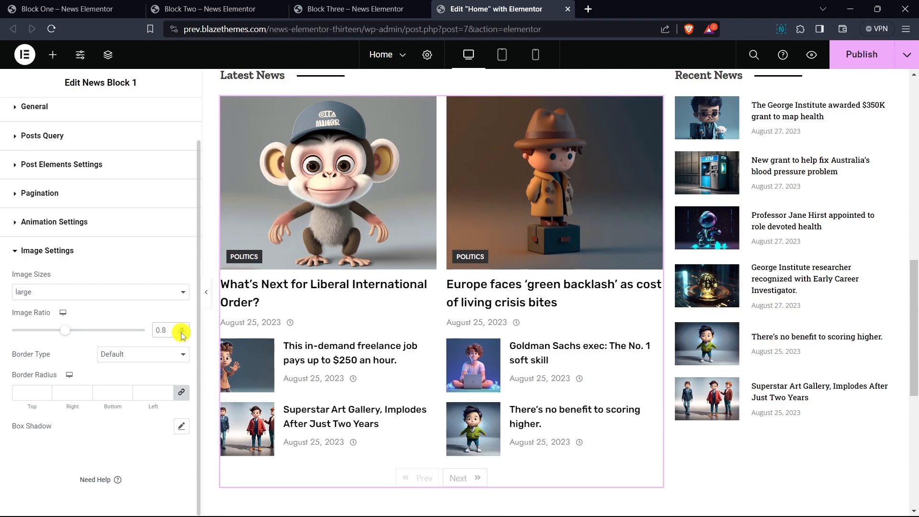
pyautogui.click(109, 354)
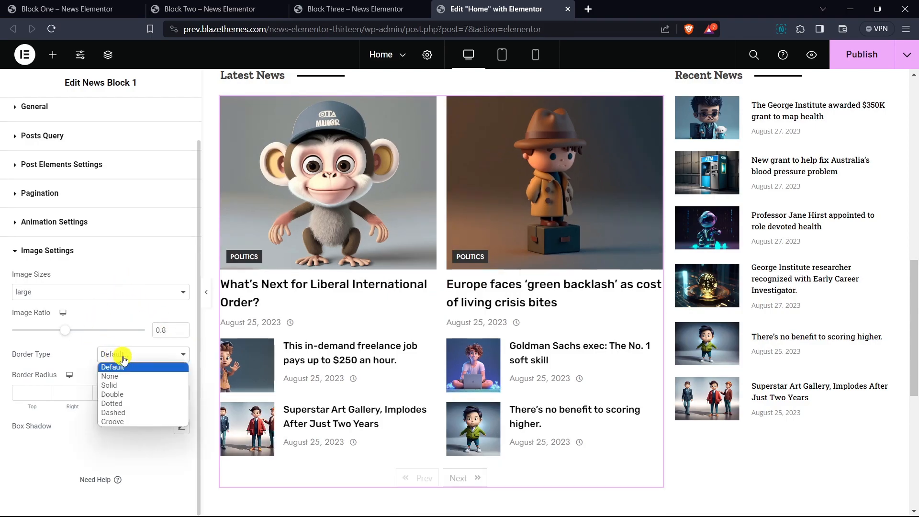
pyautogui.click(125, 386)
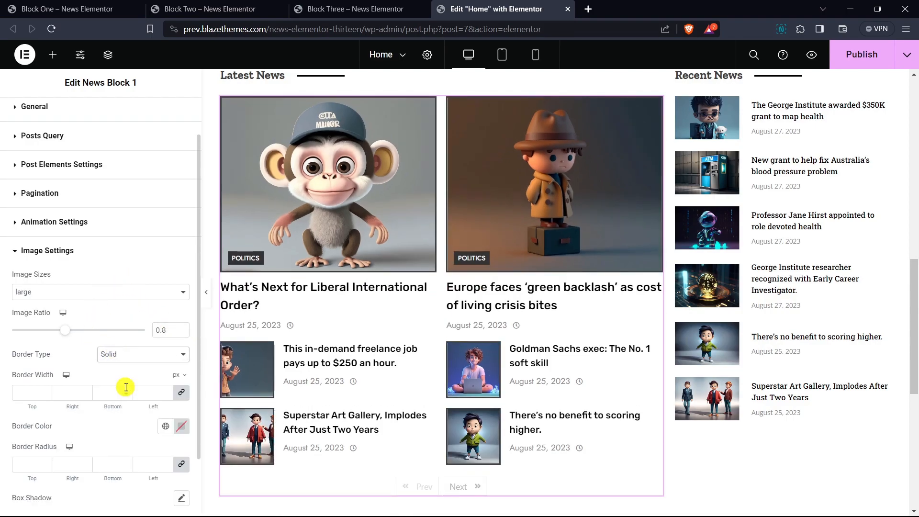
pyautogui.click(166, 393)
pyautogui.write('1')
pyautogui.press('BackSpace')
pyautogui.write('2')
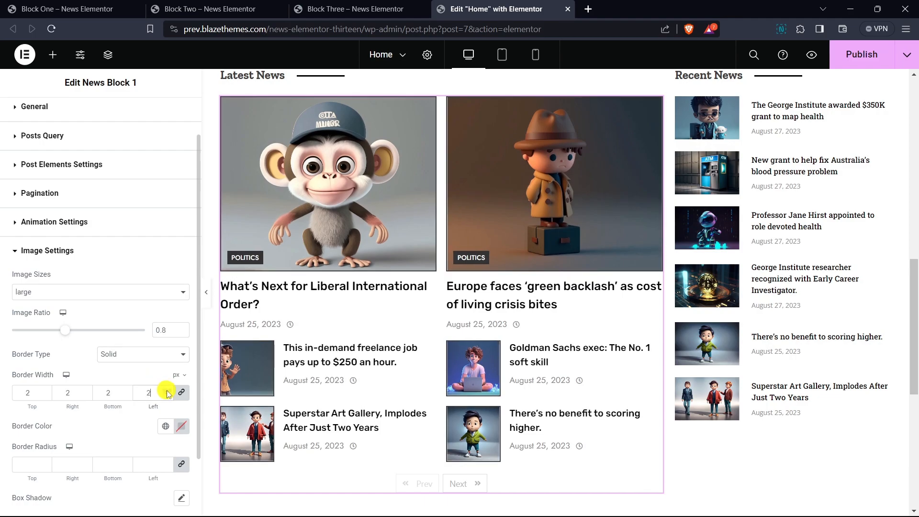
# - Set the image border color to orange and the border radius to 6 on all corners
pyautogui.click(182, 427)
pyautogui.click(203, 278)
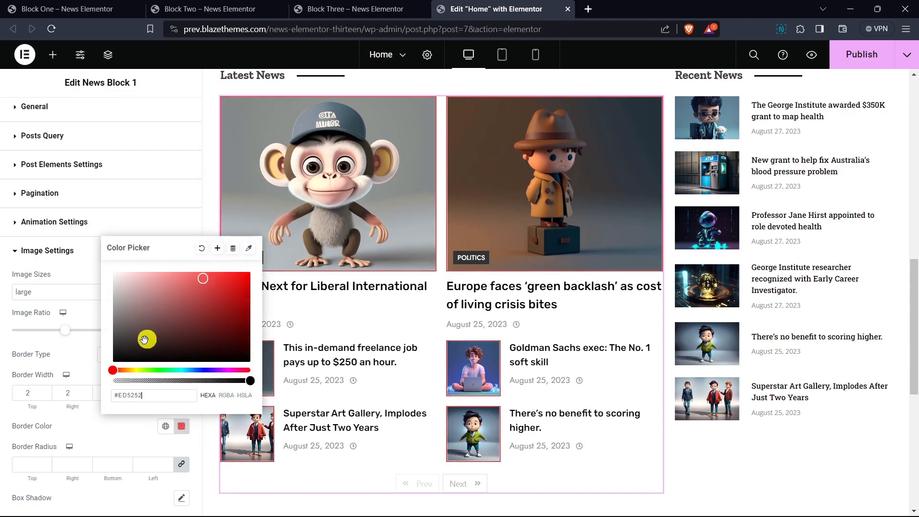
pyautogui.moveTo(117, 372); pyautogui.dragTo(125, 371)
pyautogui.moveTo(204, 279); pyautogui.dragTo(231, 284)
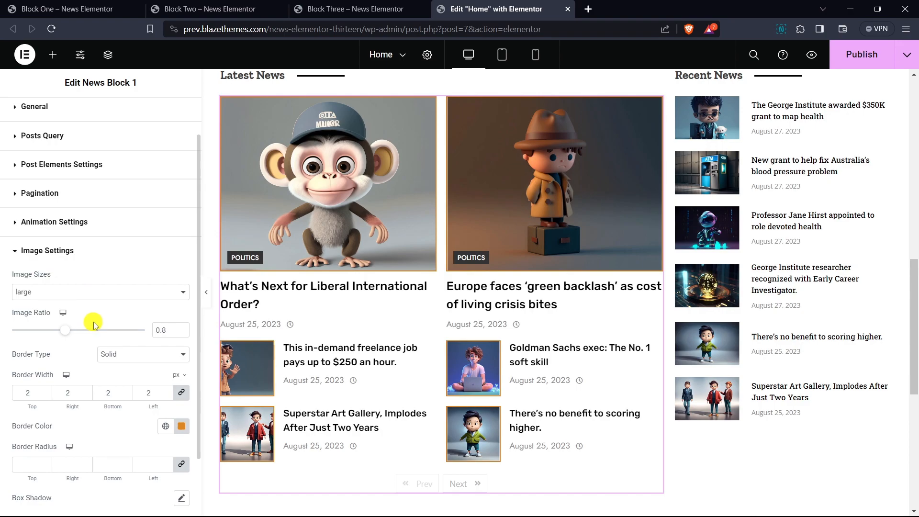
pyautogui.scroll(-2, 106, 309)
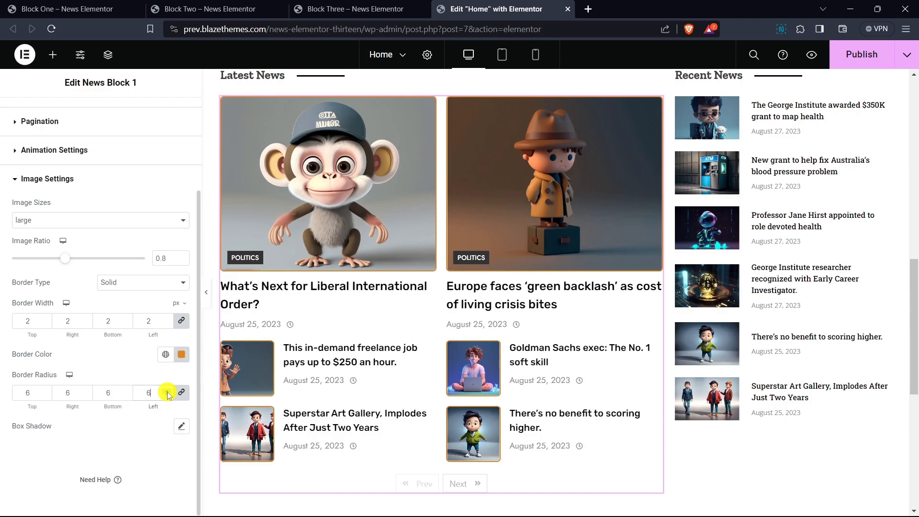
# - Set News Block 1's column gap to 25 in its general style settings
pyautogui.scroll(3, 123, 335)
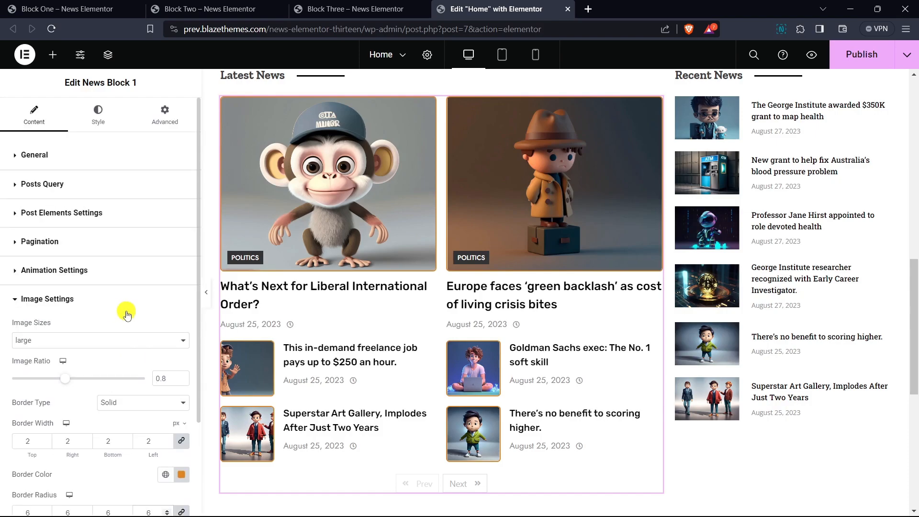
pyautogui.click(99, 118)
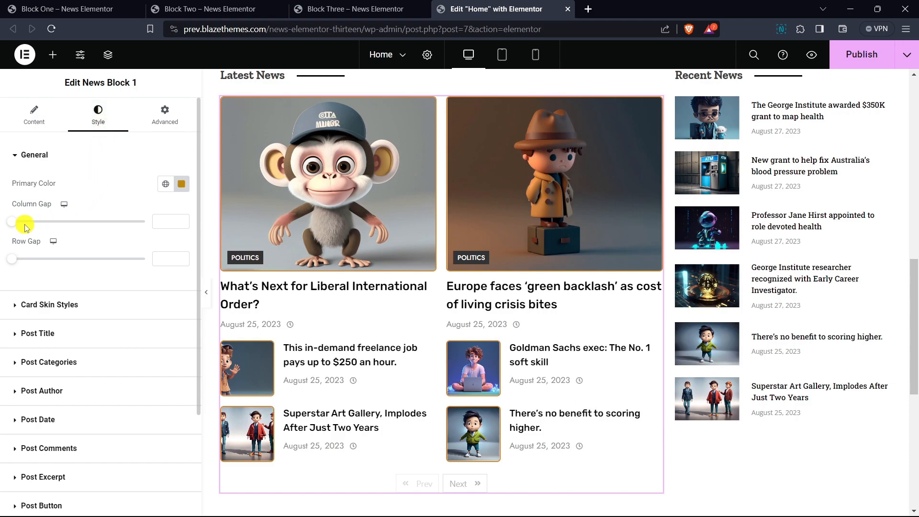
pyautogui.moveTo(14, 225); pyautogui.dragTo(16, 225)
pyautogui.click(184, 225)
pyautogui.click(183, 225)
pyautogui.click(183, 225)
pyautogui.click(183, 220)
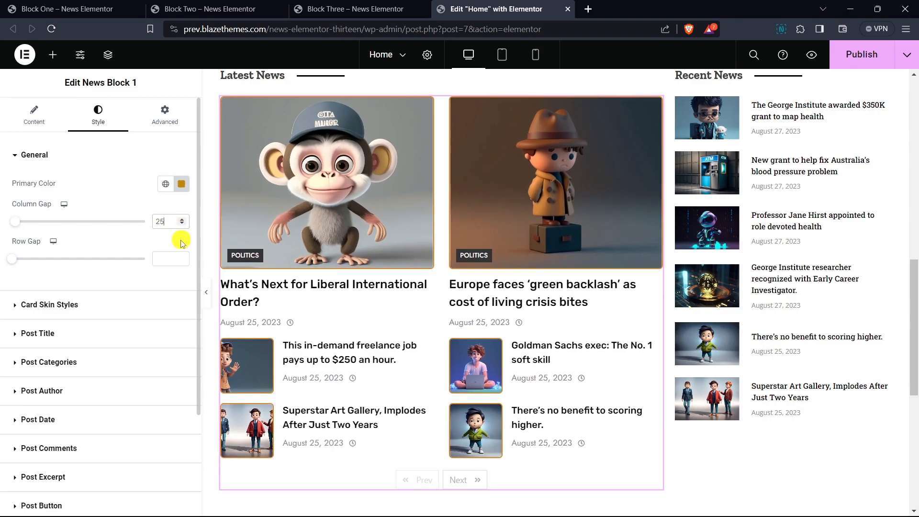
# - Set News Block 1's row gap to 25 and collapse the general style settings
pyautogui.click(183, 257)
pyautogui.click(183, 257)
pyautogui.click(184, 256)
pyautogui.click(184, 256)
pyautogui.click(184, 256)
pyautogui.click(183, 257)
pyautogui.click(183, 257)
pyautogui.click(184, 256)
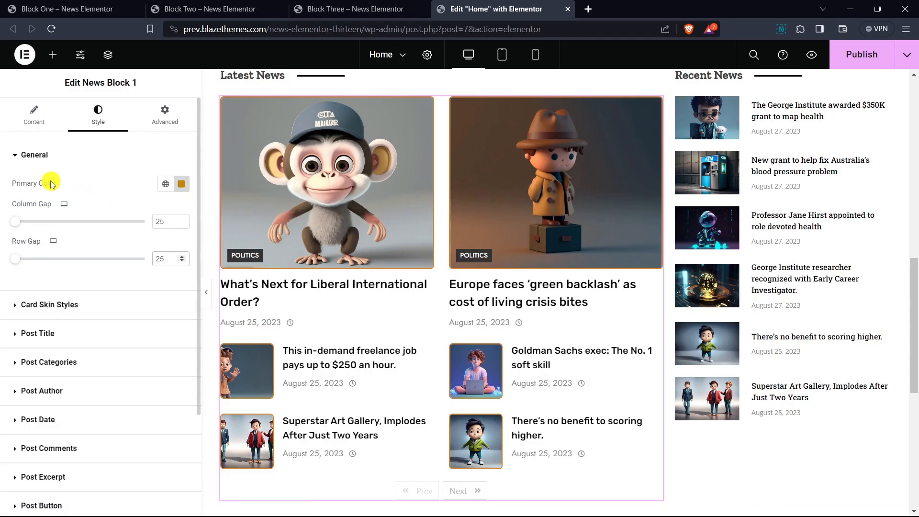
pyautogui.click(47, 157)
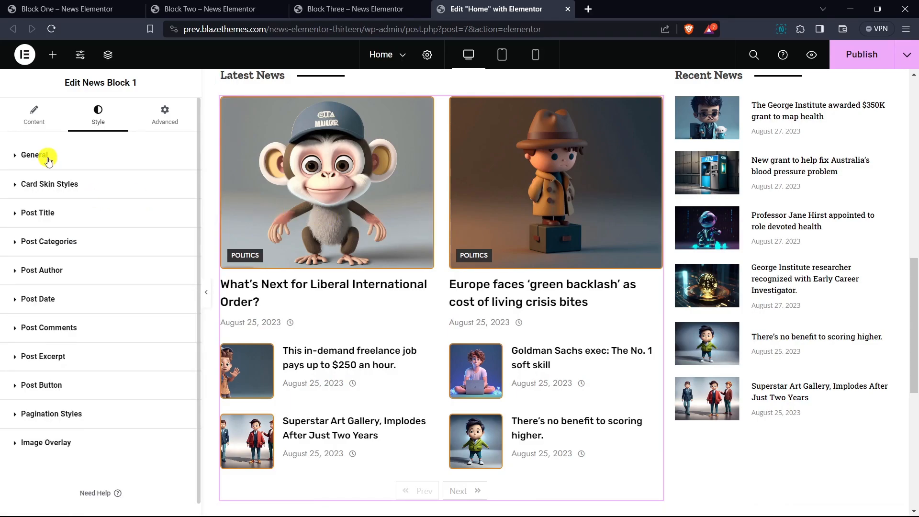
# - Set the post title typography's font family to Roboto Slab
pyautogui.click(50, 214)
pyautogui.click(181, 242)
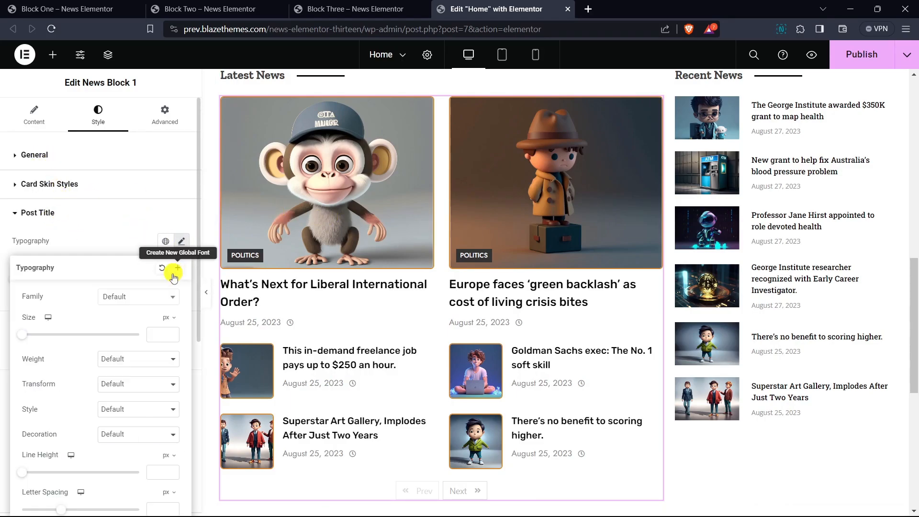
pyautogui.click(141, 299)
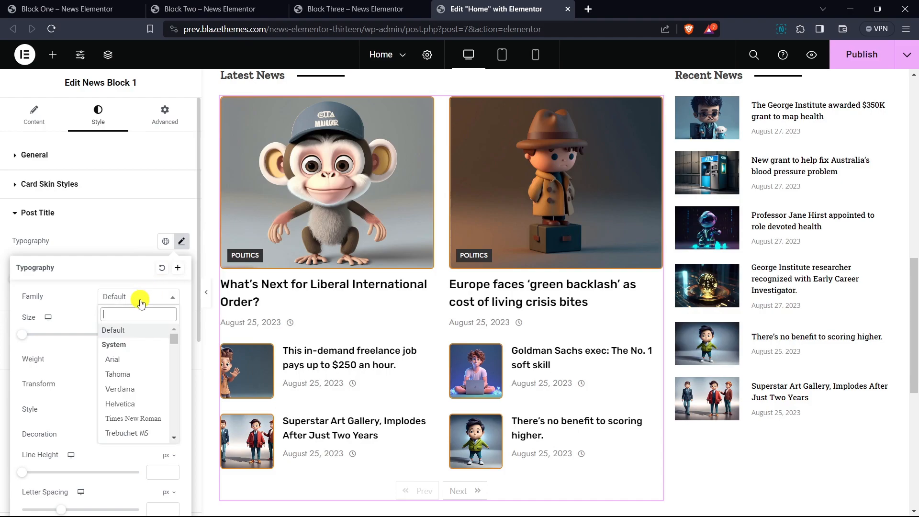
pyautogui.write('roboto slab')
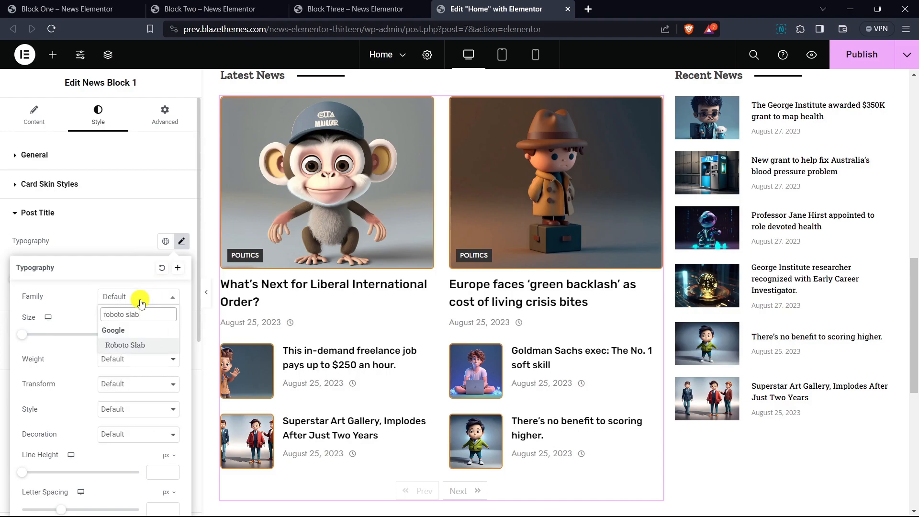
pyautogui.press('Return')
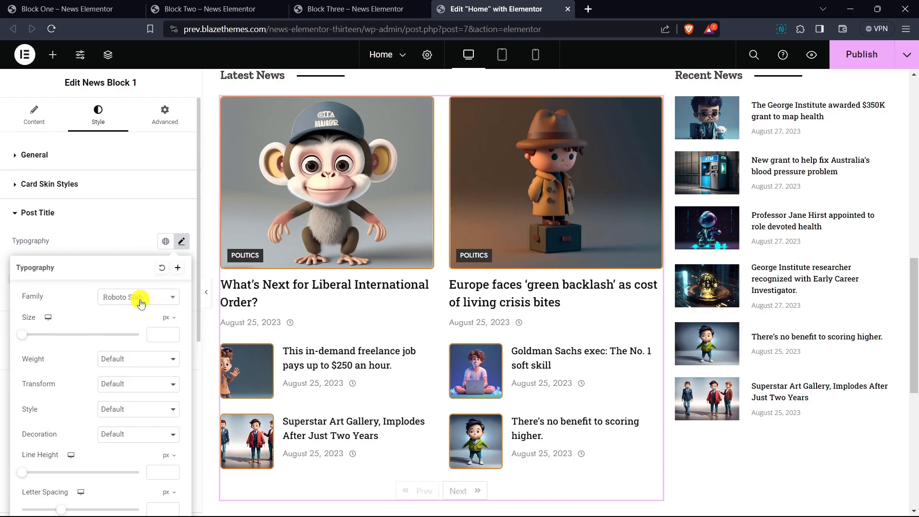
# - Try post title font sizes between 16 and 20 px and set the size to 18 px
pyautogui.click(152, 333)
pyautogui.write('16')
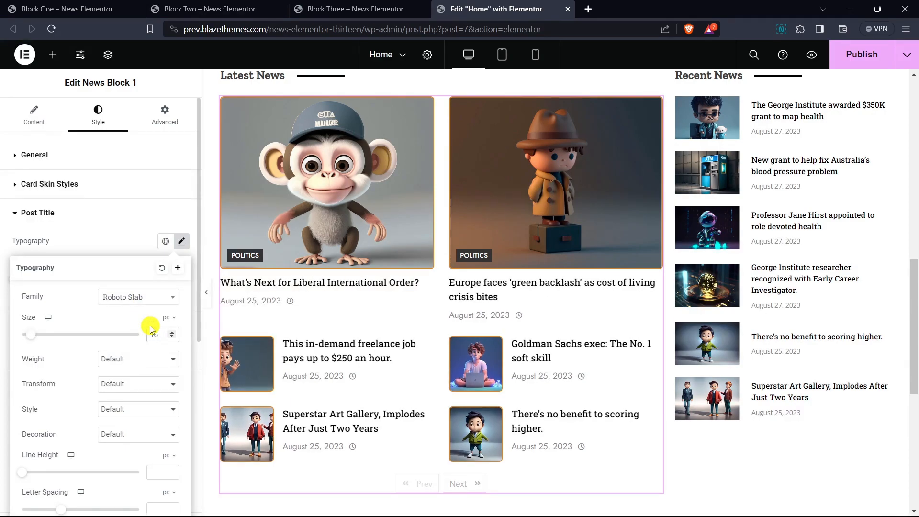
pyautogui.click(173, 332)
pyautogui.click(173, 332)
pyautogui.click(173, 333)
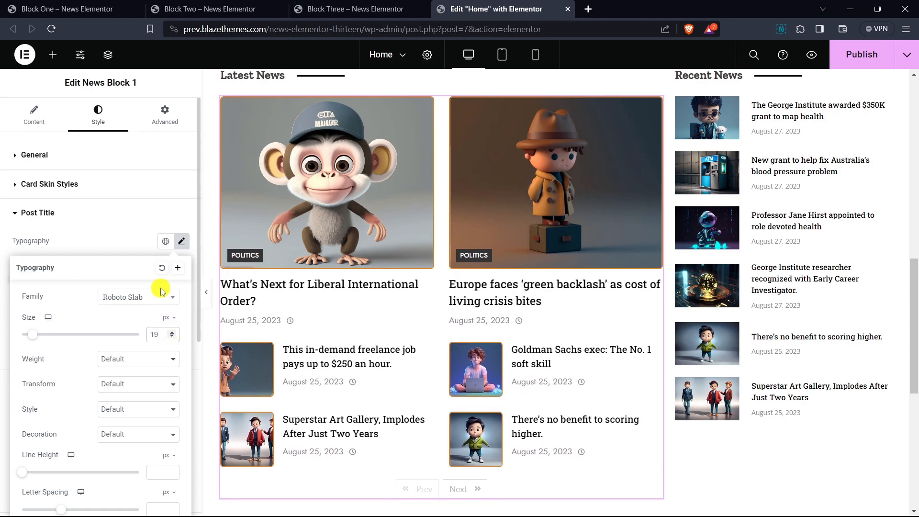
pyautogui.scroll(-1, 161, 288)
pyautogui.click(172, 276)
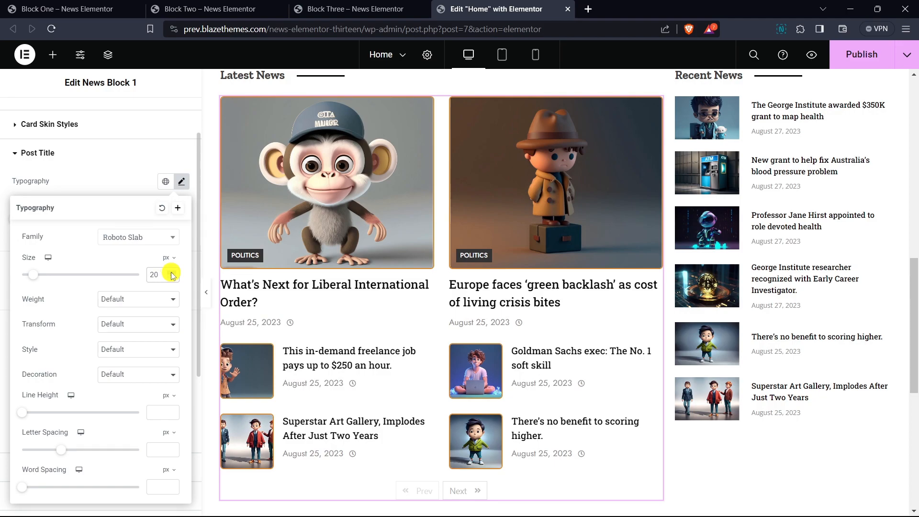
pyautogui.click(172, 278)
pyautogui.click(171, 278)
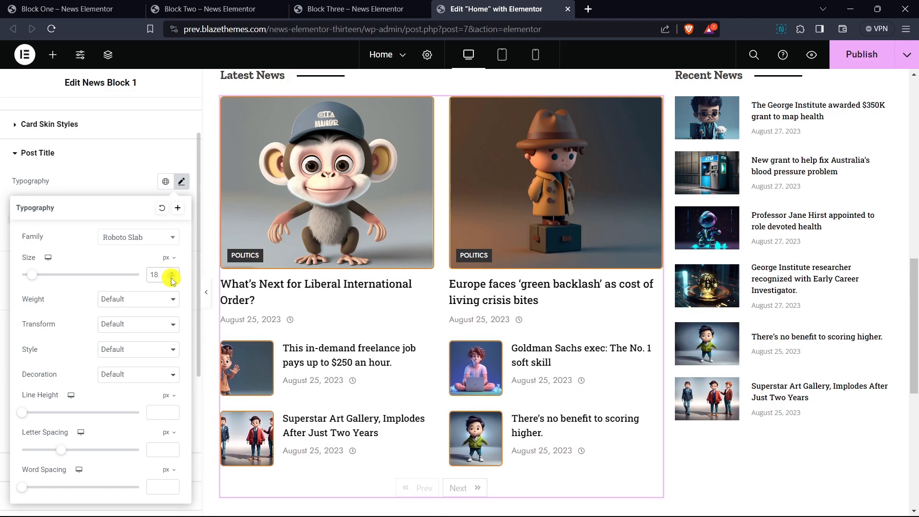
# - Set the post title's font weight to 600 (Semi Bold) and its line height to 26 px
pyautogui.scroll(-1, 165, 271)
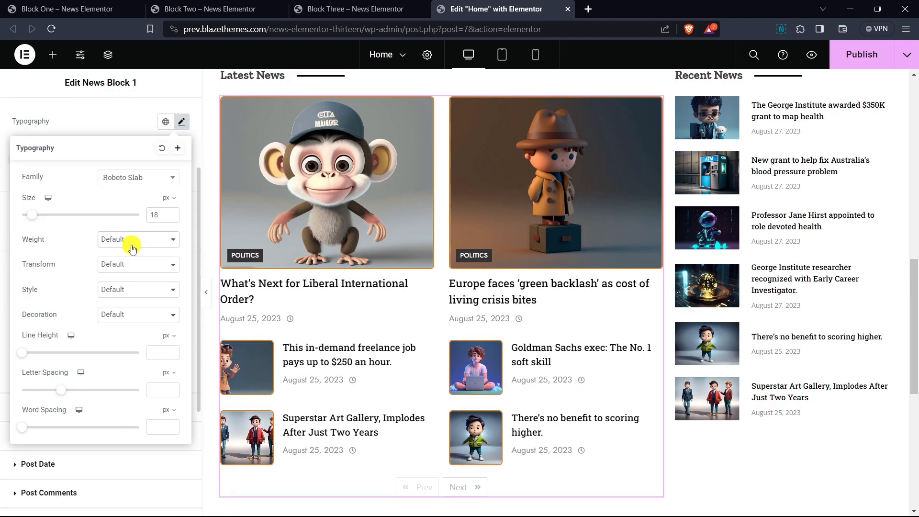
pyautogui.click(128, 241)
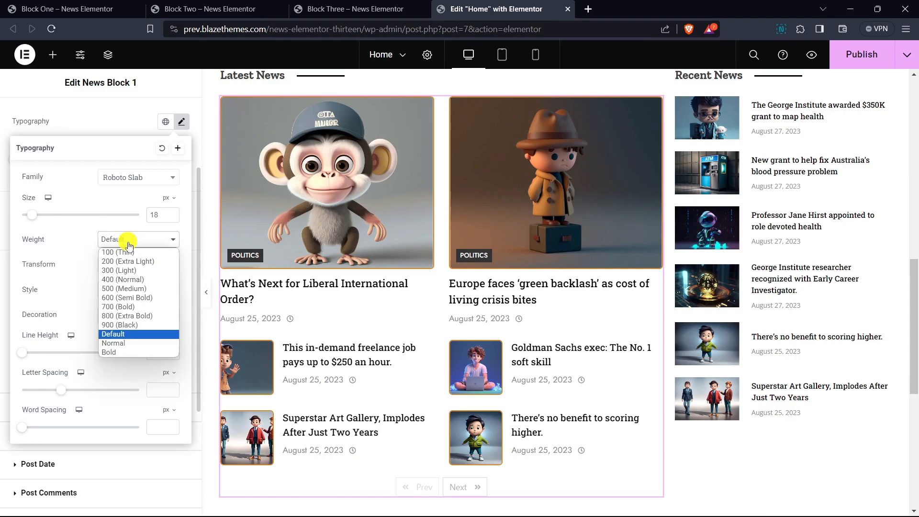
pyautogui.click(129, 298)
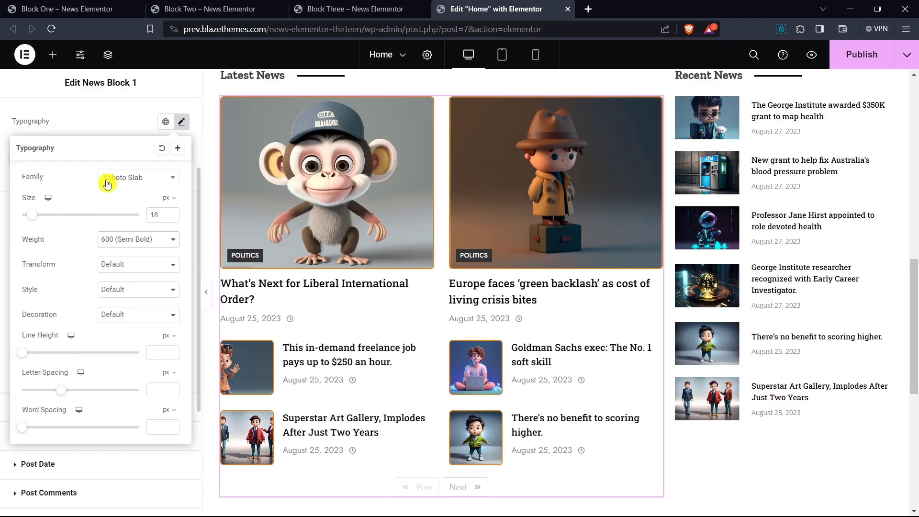
pyautogui.click(154, 348)
pyautogui.write('26')
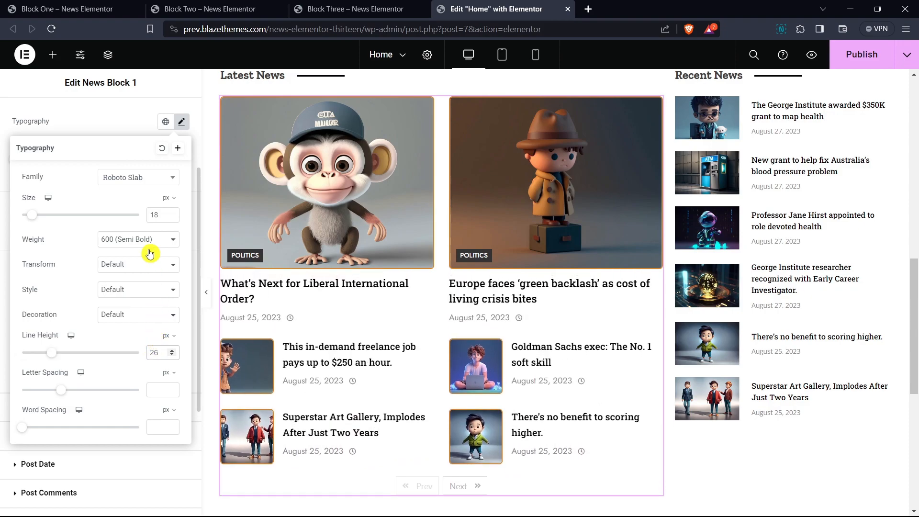
# - Close the typography settings and set the post title's trailing posts font size to 14
pyautogui.click(122, 128)
pyautogui.moveTo(16, 145); pyautogui.dragTo(128, 145)
pyautogui.click(135, 150)
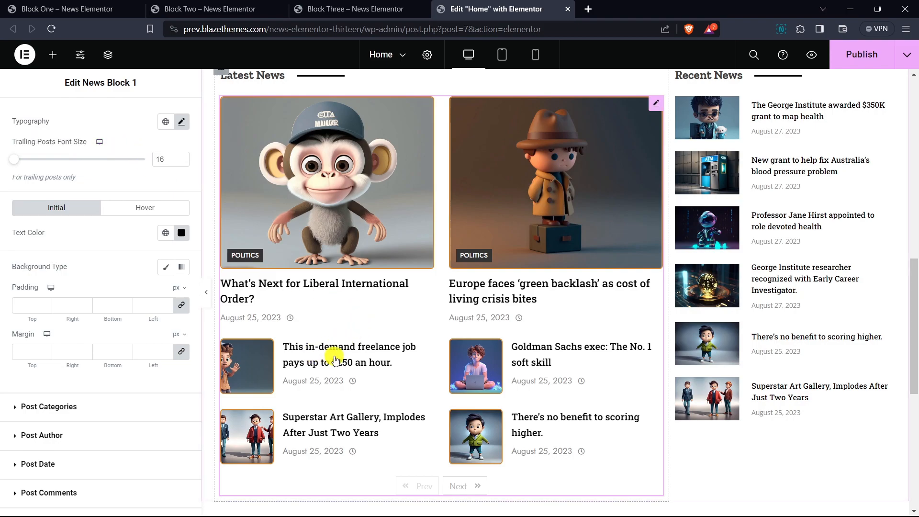
pyautogui.scroll(-3, 335, 383)
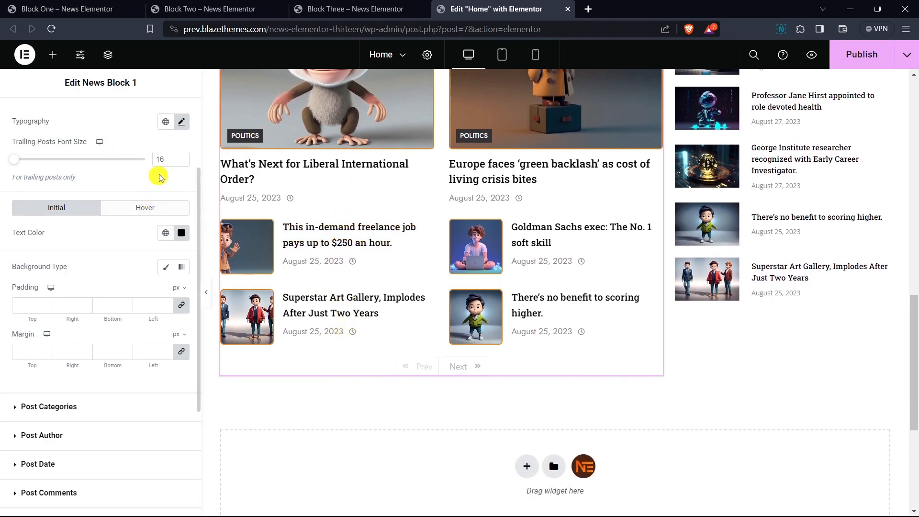
pyautogui.click(181, 162)
pyautogui.click(182, 162)
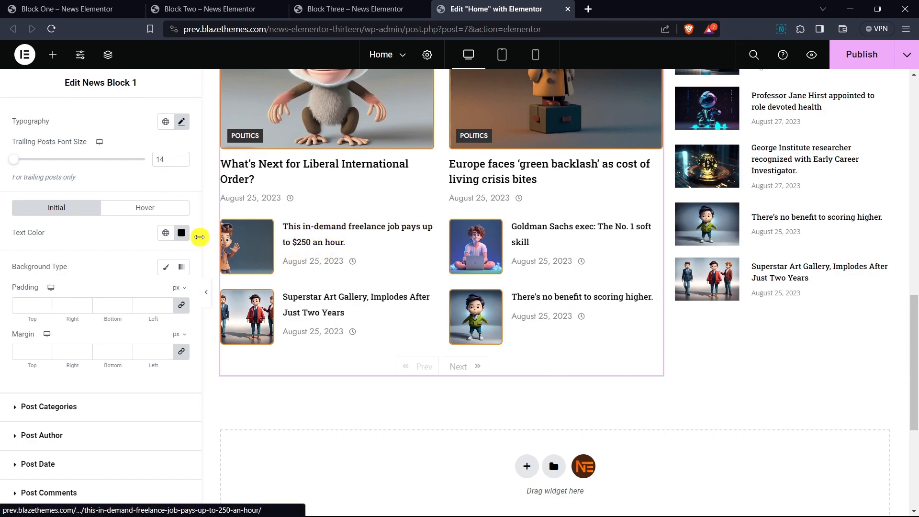
# - Set the post title's initial text color to a dark gray, about #3B3B3B
pyautogui.scroll(-1, 127, 170)
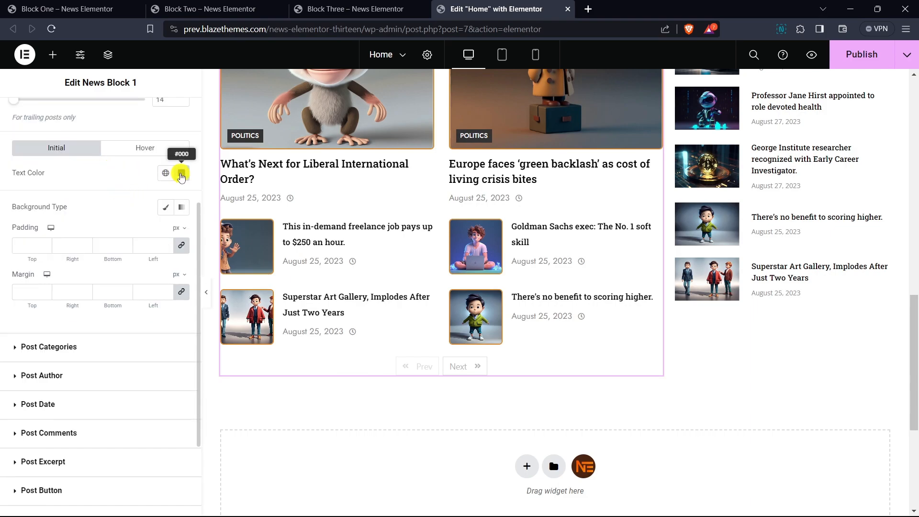
pyautogui.click(181, 175)
pyautogui.click(117, 290)
pyautogui.moveTo(117, 290); pyautogui.dragTo(114, 285)
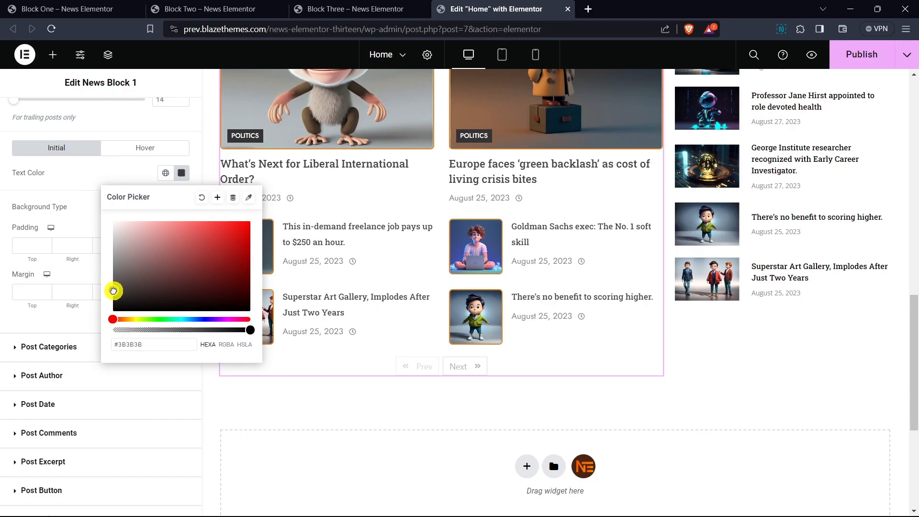
pyautogui.click(80, 179)
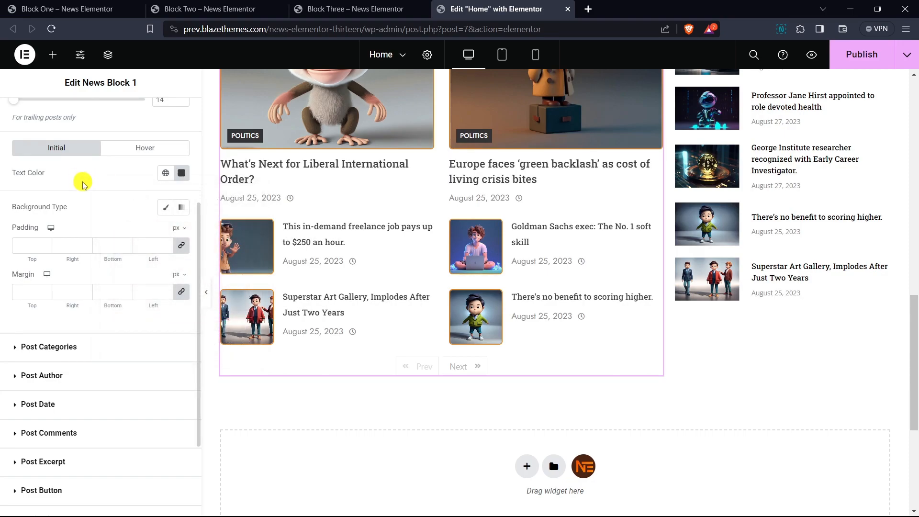
# - Unlink the post title's margin values and set the top margin to 4 px and the bottom margin to 6 px
pyautogui.scroll(1, 360, 293)
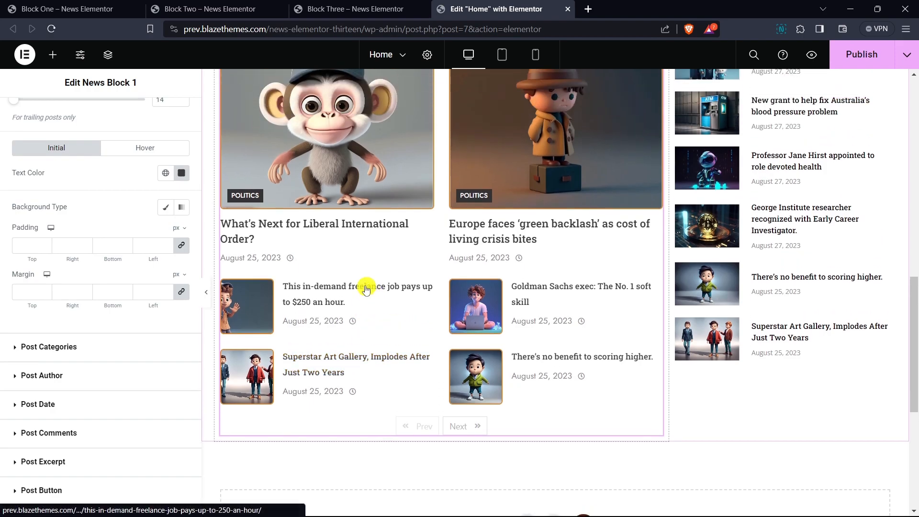
pyautogui.click(181, 292)
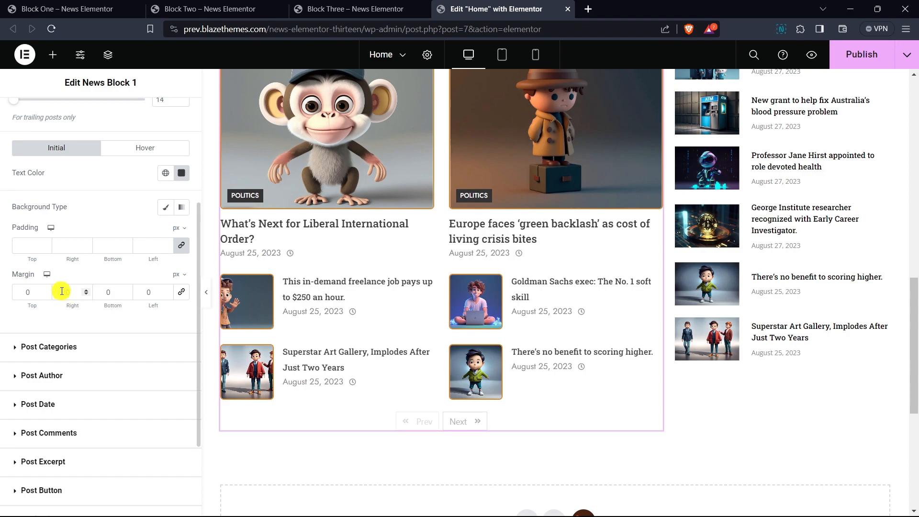
pyautogui.doubleClick(37, 292)
pyautogui.write('3')
pyautogui.click(46, 289)
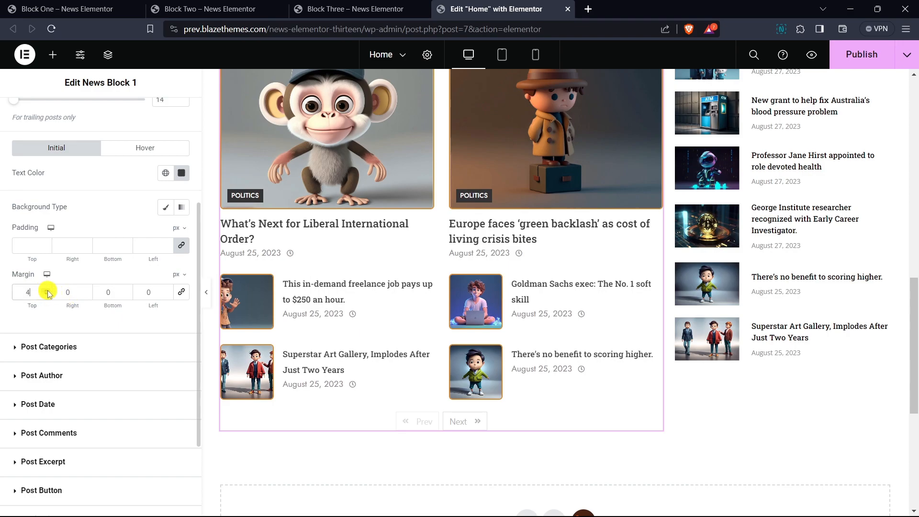
pyautogui.click(127, 290)
pyautogui.click(127, 290)
pyautogui.click(127, 290)
pyautogui.click(127, 290)
pyautogui.click(128, 290)
pyautogui.click(127, 290)
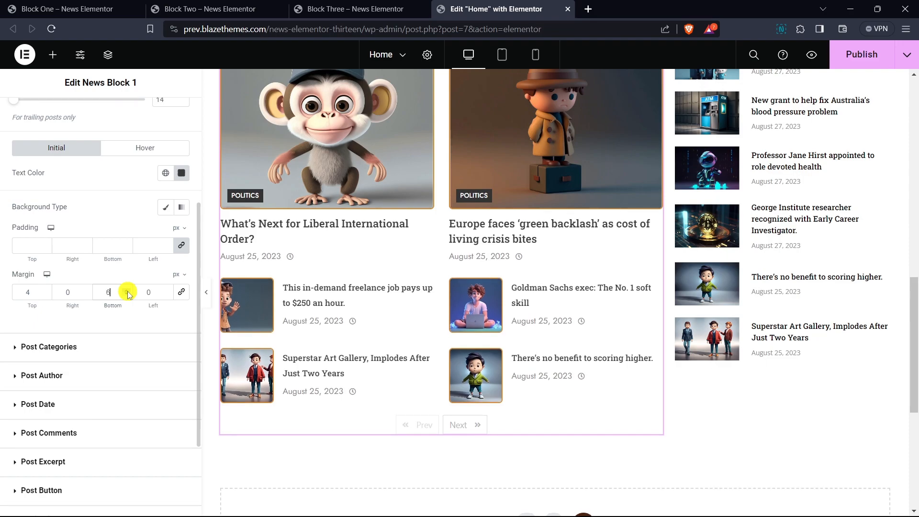
# - Set the post title's bottom margin to 4 px
pyautogui.click(128, 295)
pyautogui.click(127, 295)
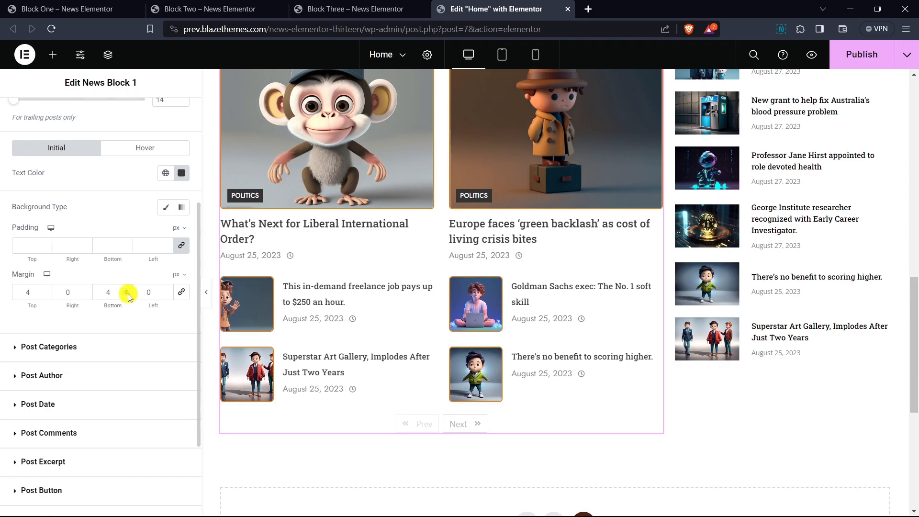
# - Set the post categories' font family to Open Sans and the font size to 12 px
pyautogui.scroll(-1, 65, 281)
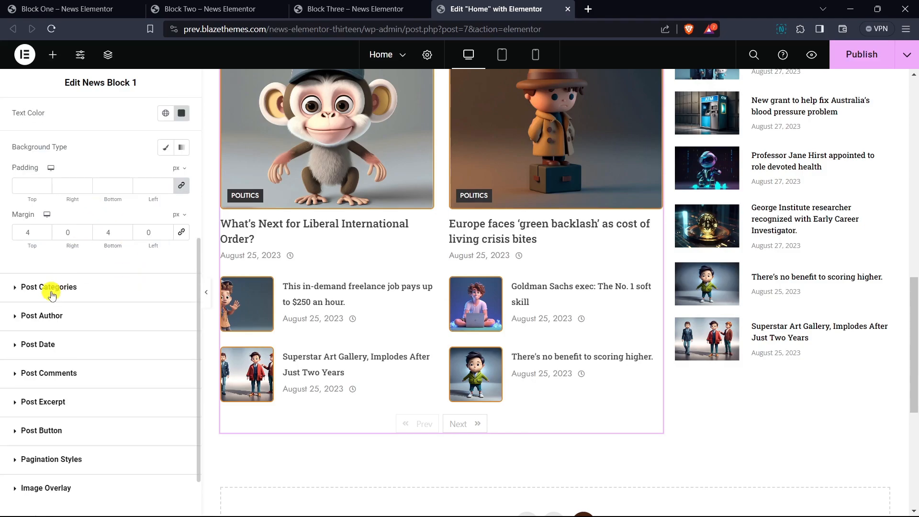
pyautogui.click(84, 292)
pyautogui.click(181, 210)
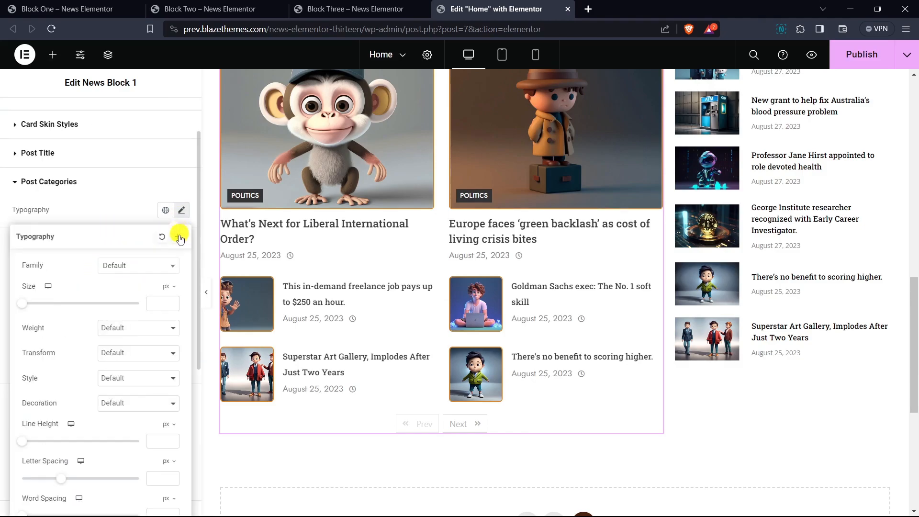
pyautogui.click(158, 266)
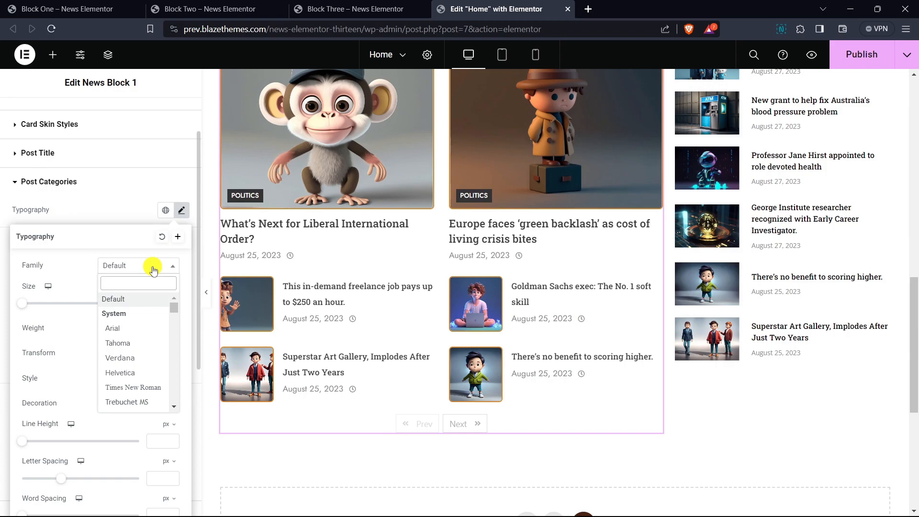
pyautogui.write('open san')
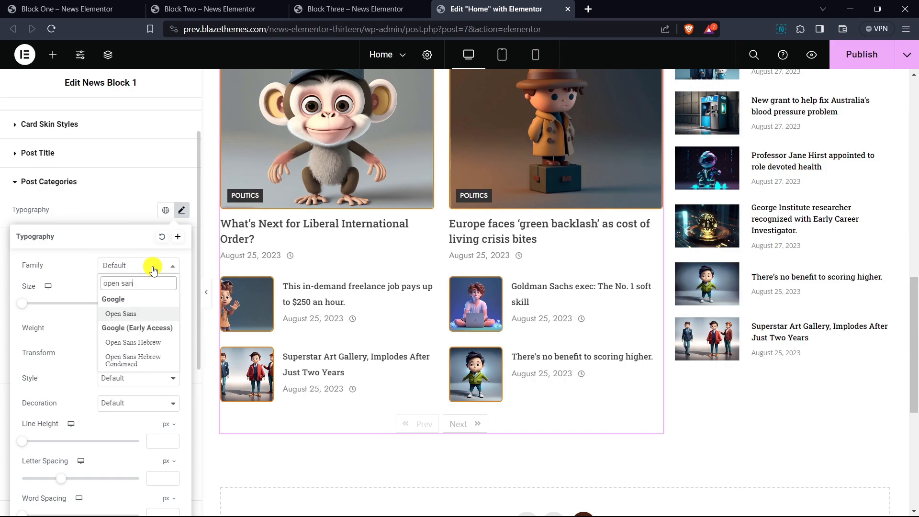
pyautogui.press('Return')
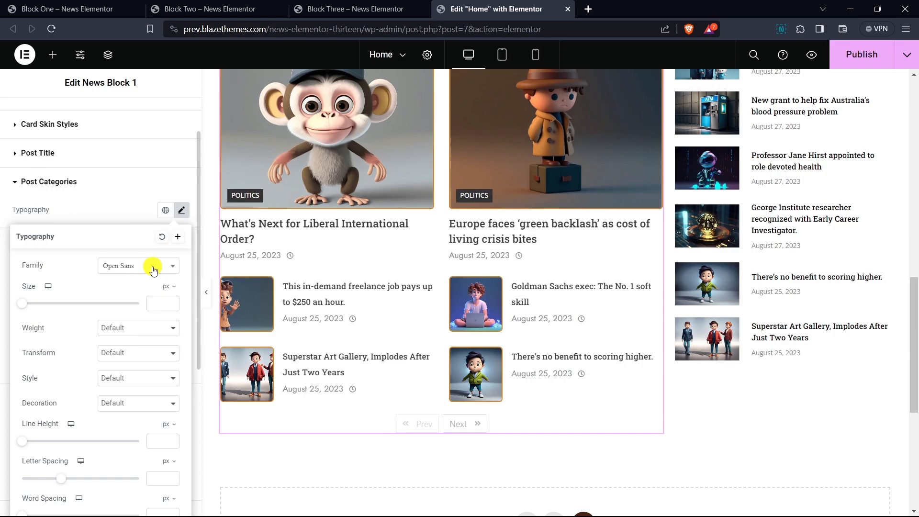
pyautogui.write('12')
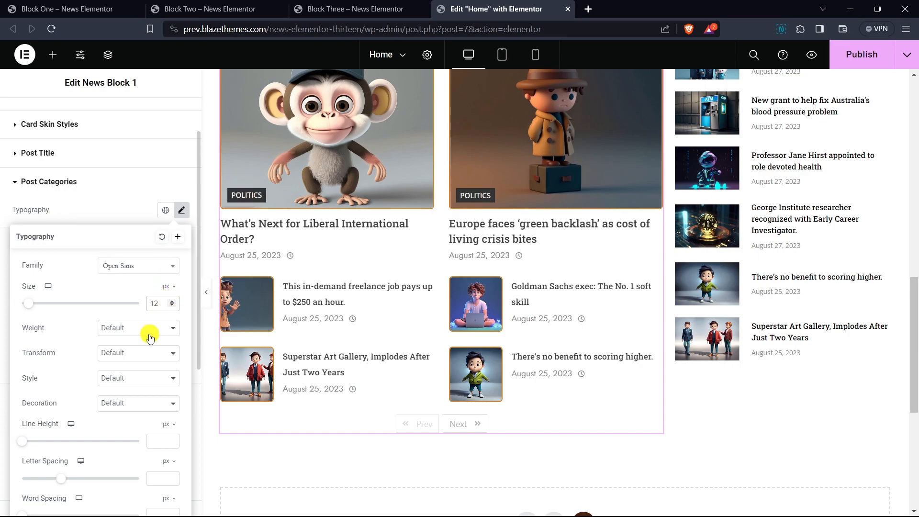
# - Set the post categories' text transform to Capitalize and their letter spacing to 0.4 px
pyautogui.click(131, 353)
pyautogui.click(133, 393)
pyautogui.scroll(-3, 142, 413)
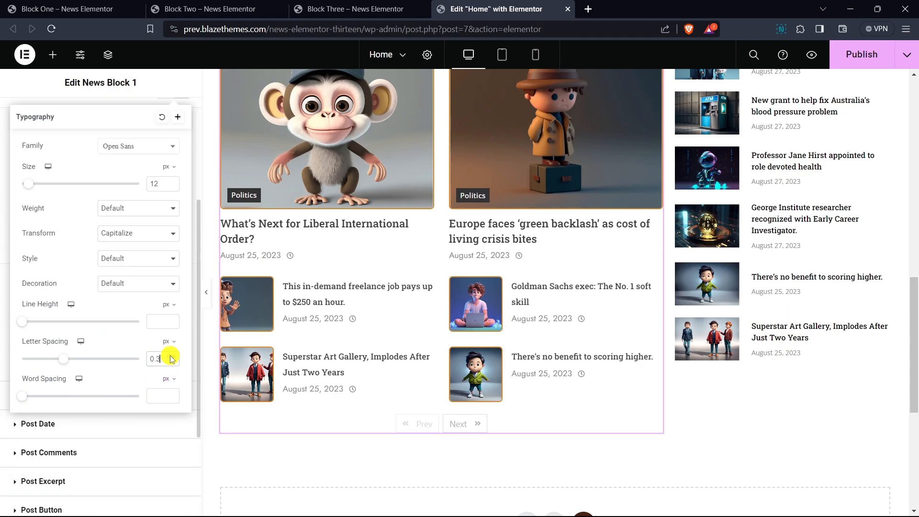
# - Set the post categories' font weight to 400 (Normal) and close the typography settings
pyautogui.click(118, 208)
pyautogui.click(132, 258)
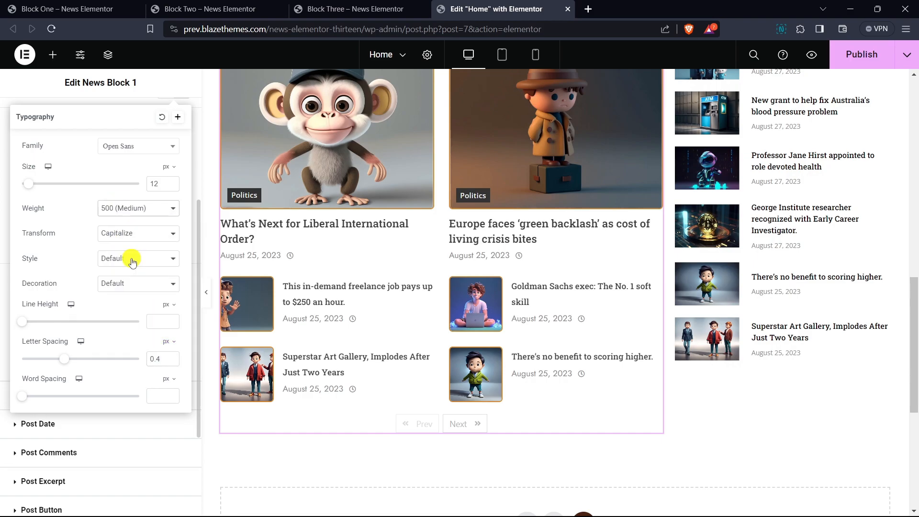
pyautogui.click(127, 208)
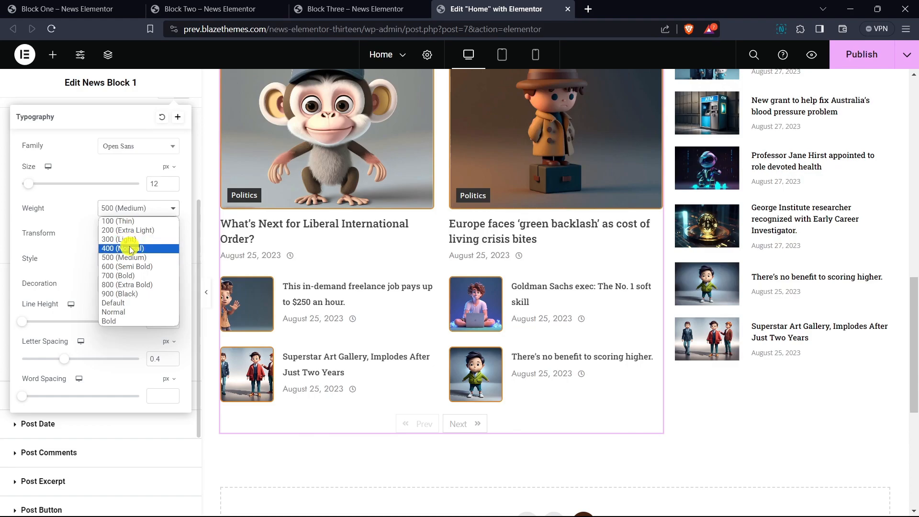
pyautogui.click(130, 245)
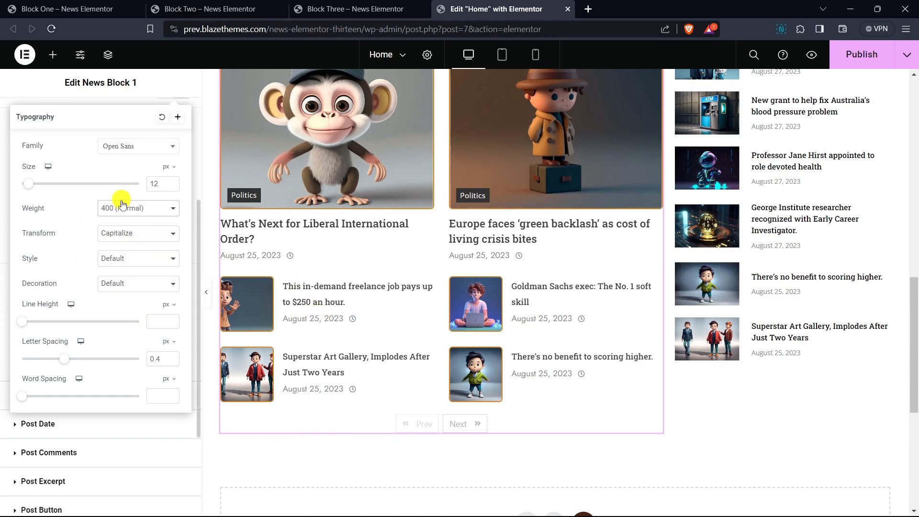
pyautogui.scroll(1, 121, 201)
pyautogui.click(110, 152)
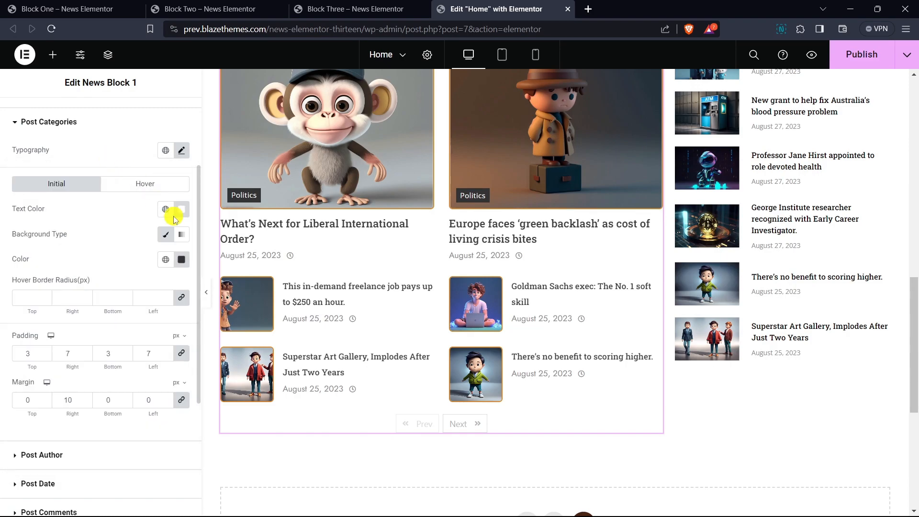
# - Unlink the post categories' padding values and set the right and left padding to 10 px
pyautogui.click(181, 353)
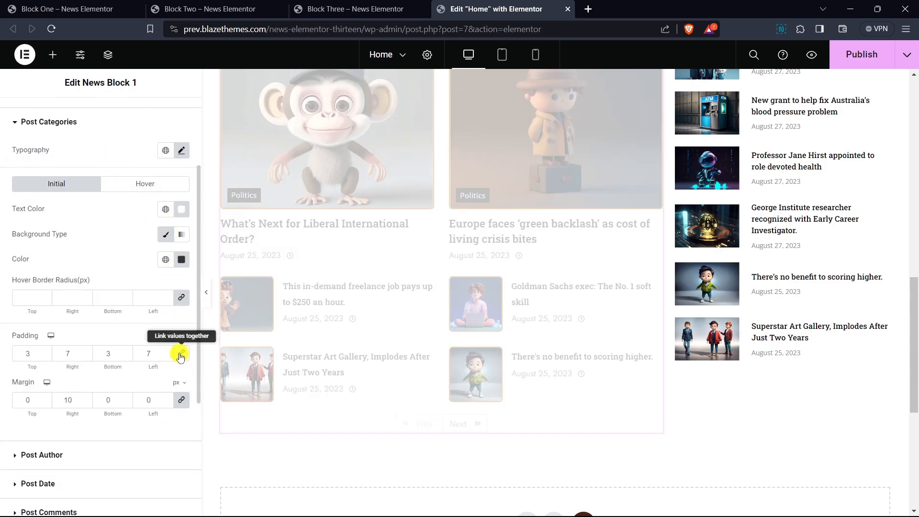
pyautogui.click(87, 351)
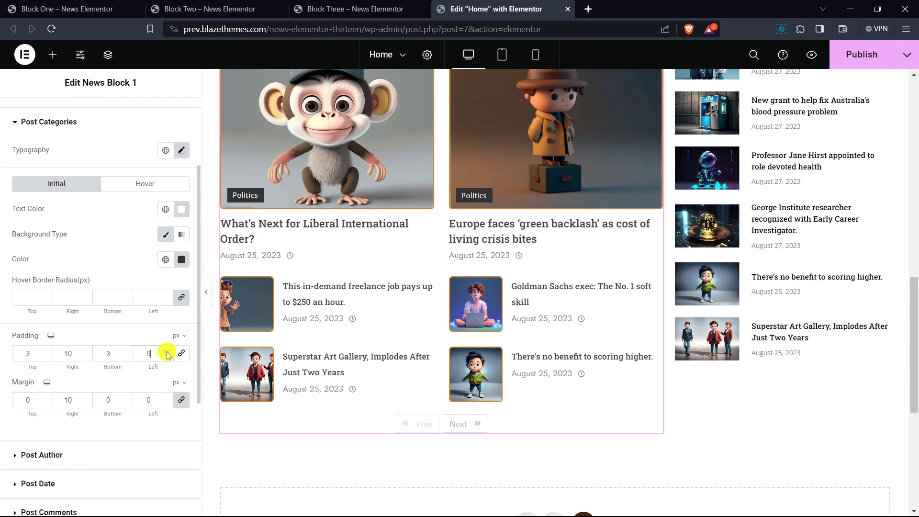
pyautogui.scroll(1, 301, 364)
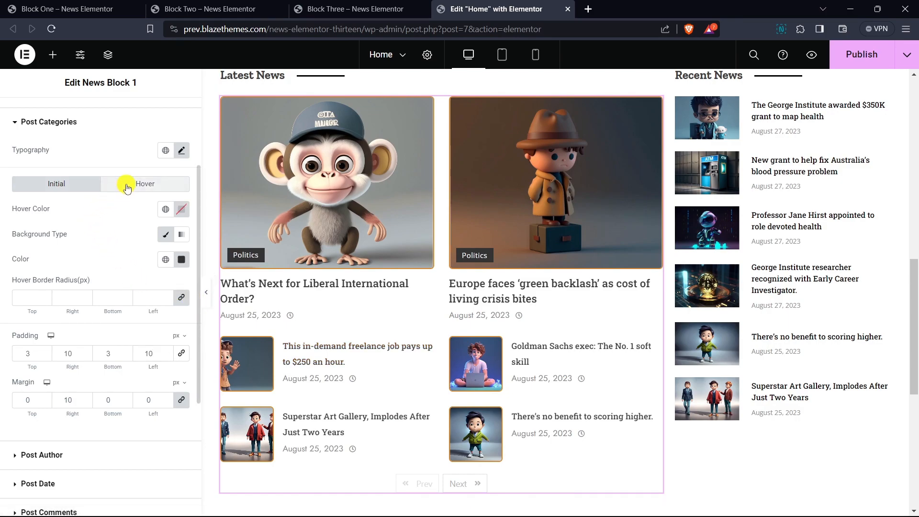
# - Set the post categories' hover background color to a golden orange and their initial-state border radius to 3 px on all sides
pyautogui.click(127, 188)
pyautogui.click(180, 262)
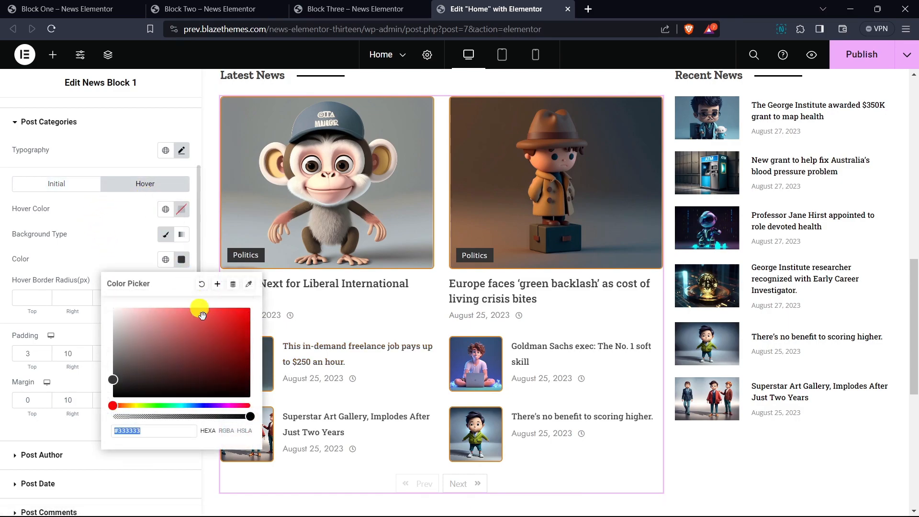
pyautogui.moveTo(191, 322); pyautogui.dragTo(235, 335)
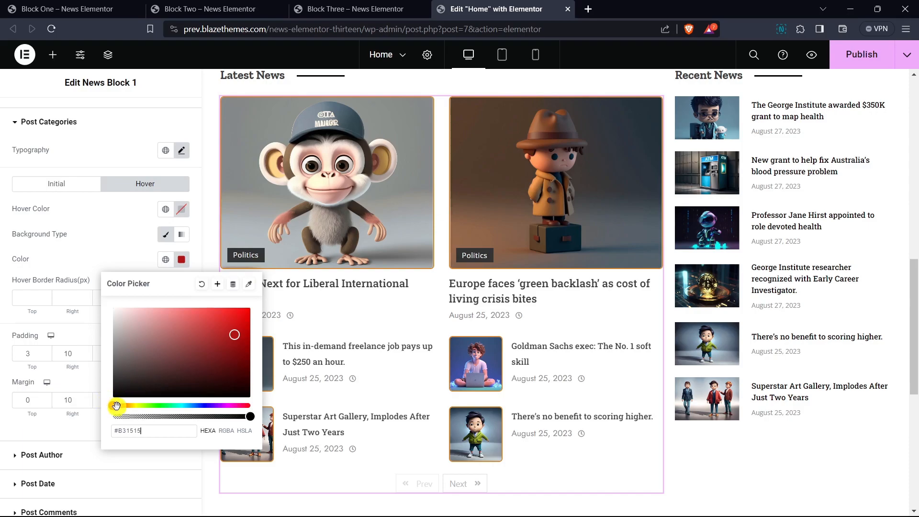
pyautogui.moveTo(115, 407); pyautogui.dragTo(129, 408)
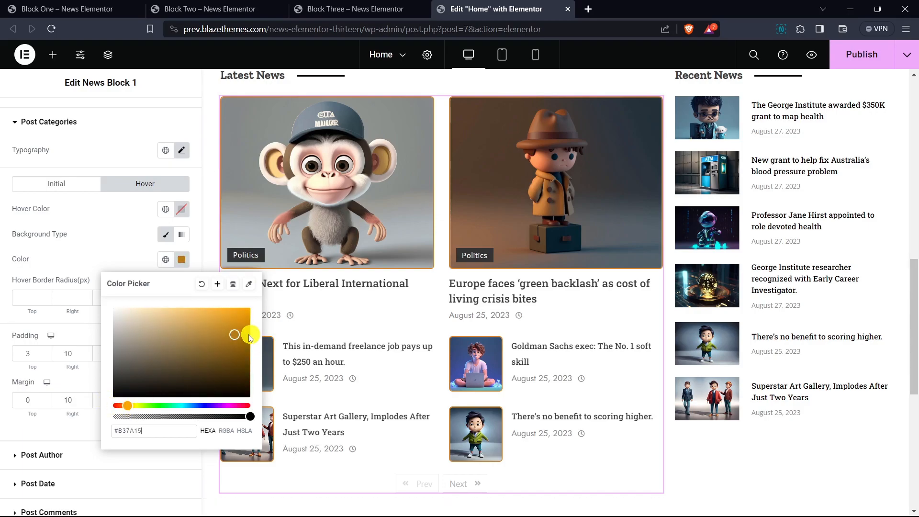
pyautogui.click(254, 256)
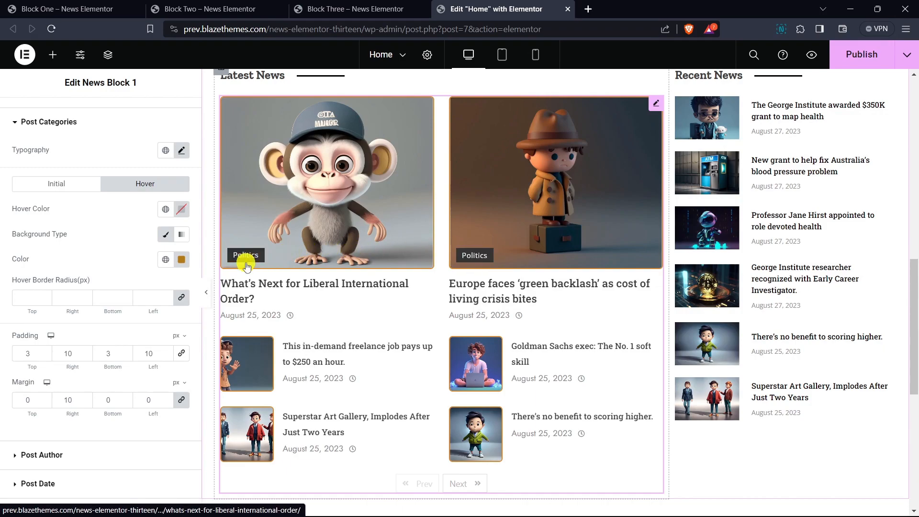
pyautogui.click(57, 190)
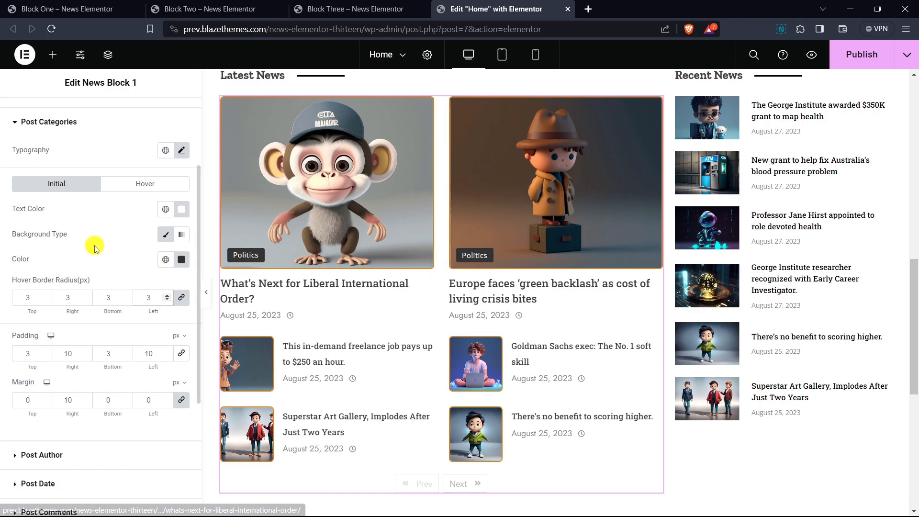
# - Set the post date's font family to Open Sans and its font size to 12 px
pyautogui.scroll(-1, 98, 249)
pyautogui.scroll(-2, 103, 245)
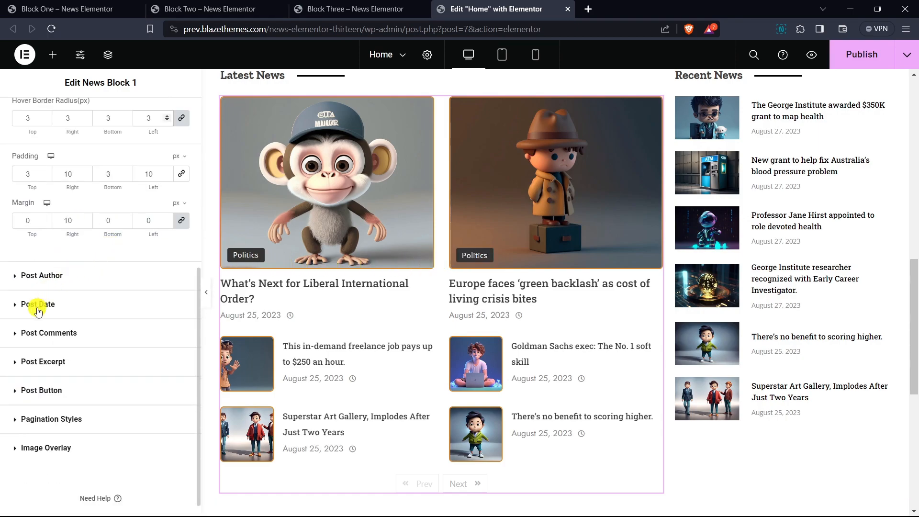
pyautogui.click(38, 305)
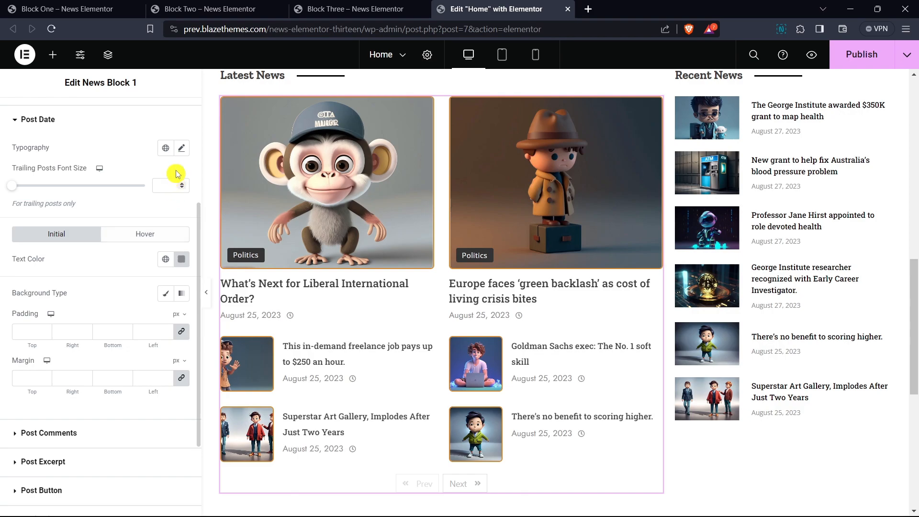
pyautogui.click(182, 153)
pyautogui.click(126, 211)
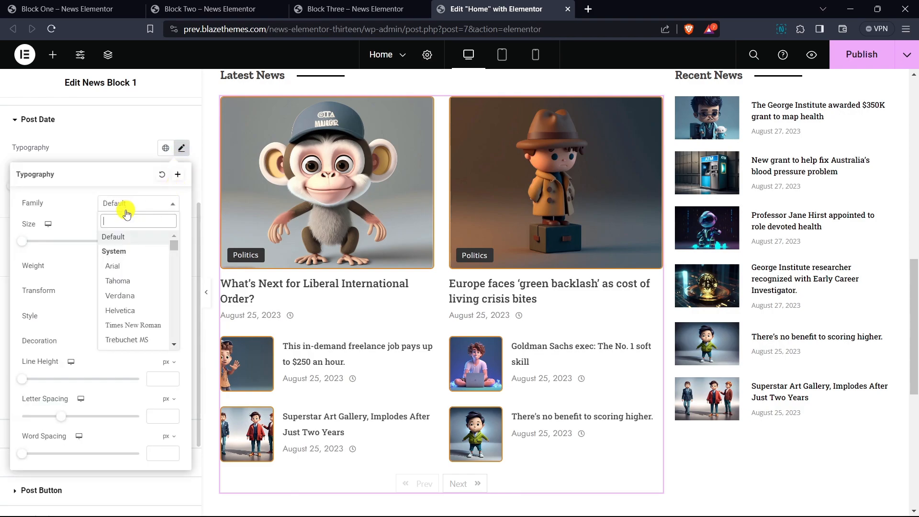
pyautogui.write('open sans')
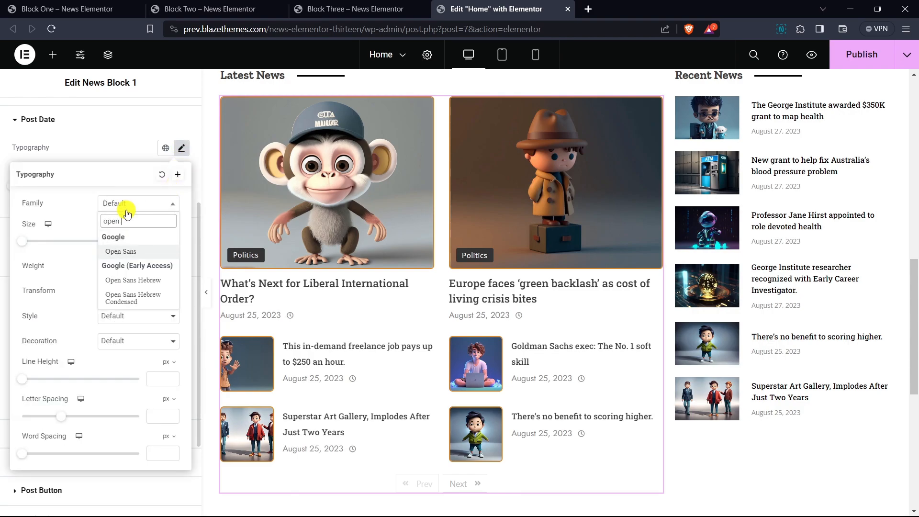
pyautogui.press('Return')
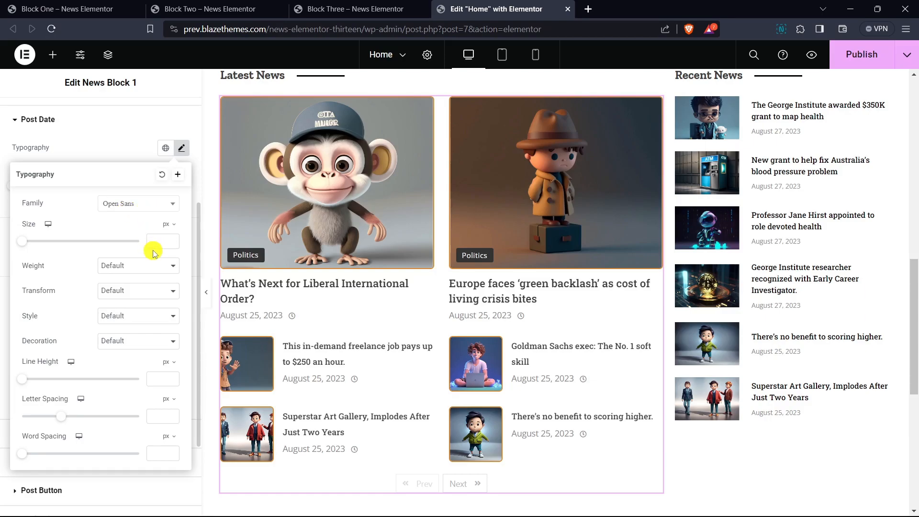
pyautogui.write('12')
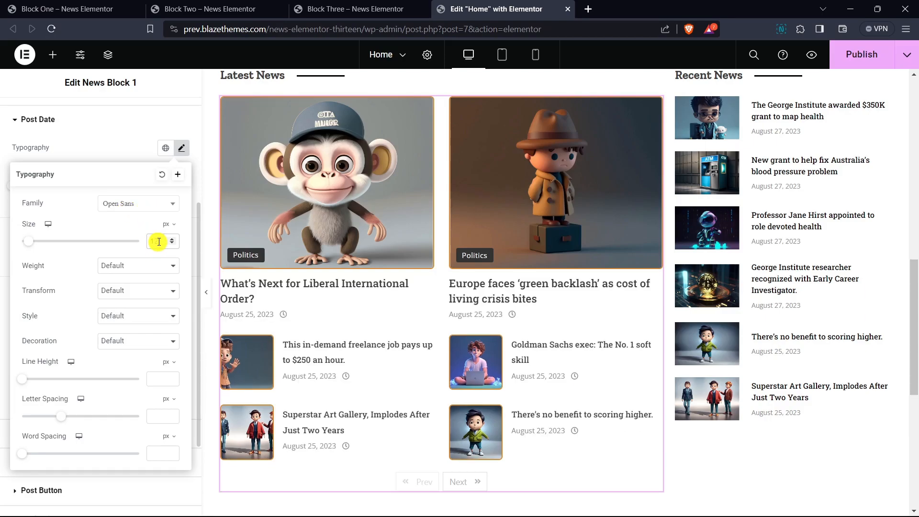
pyautogui.click(172, 245)
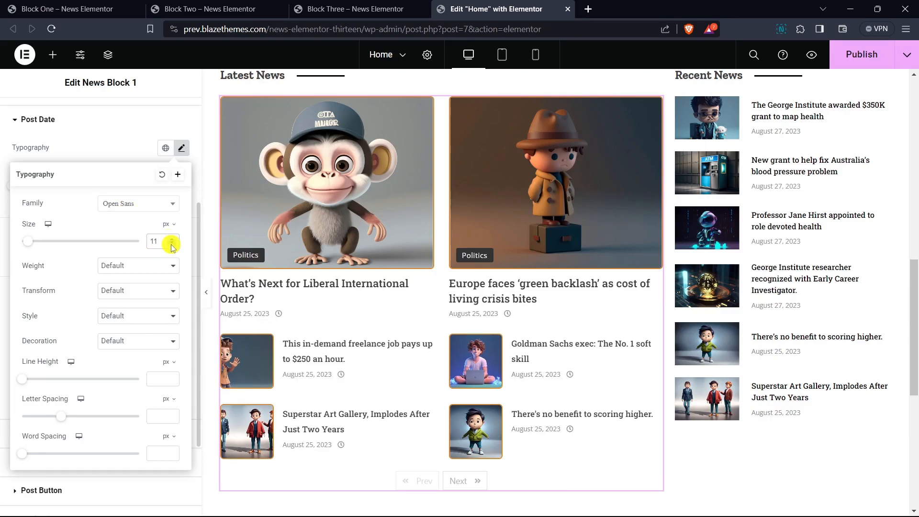
pyautogui.click(172, 240)
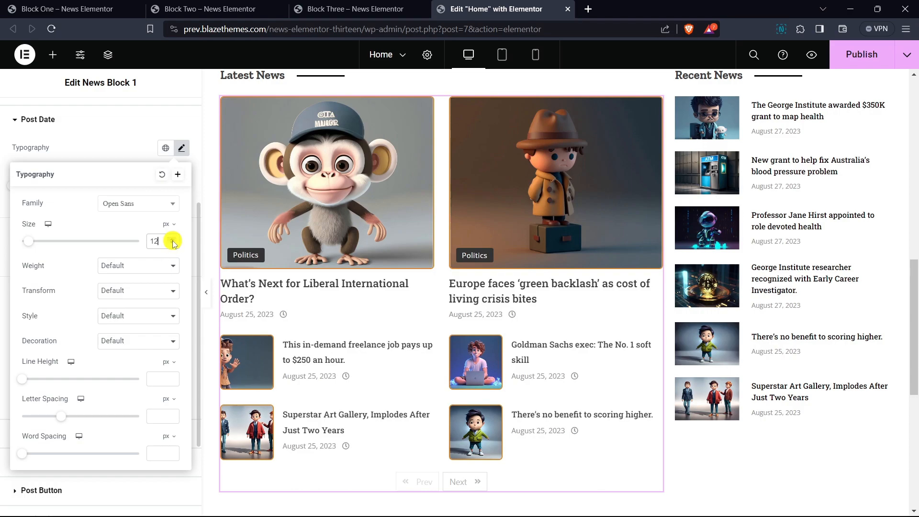
# - Set the post date's font weight to 400 (Normal) and its trailing posts font size to 11
pyautogui.click(139, 267)
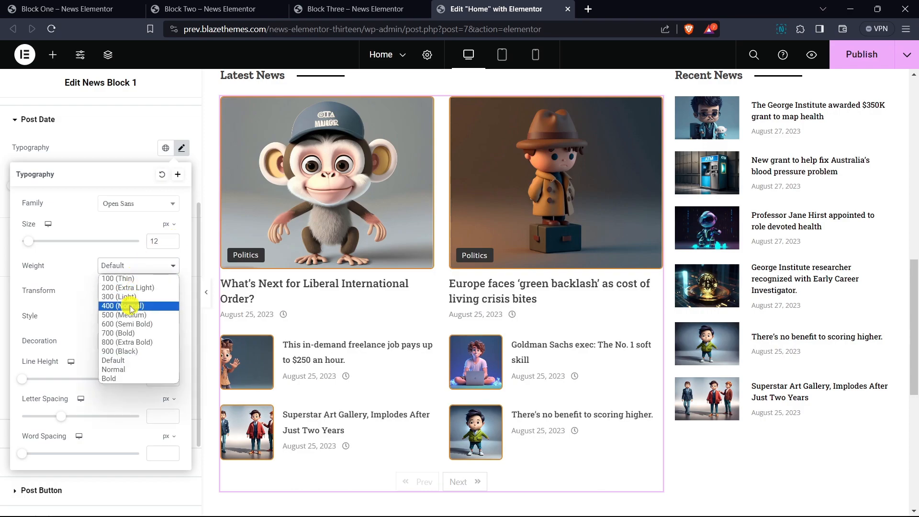
pyautogui.click(132, 308)
pyautogui.click(126, 162)
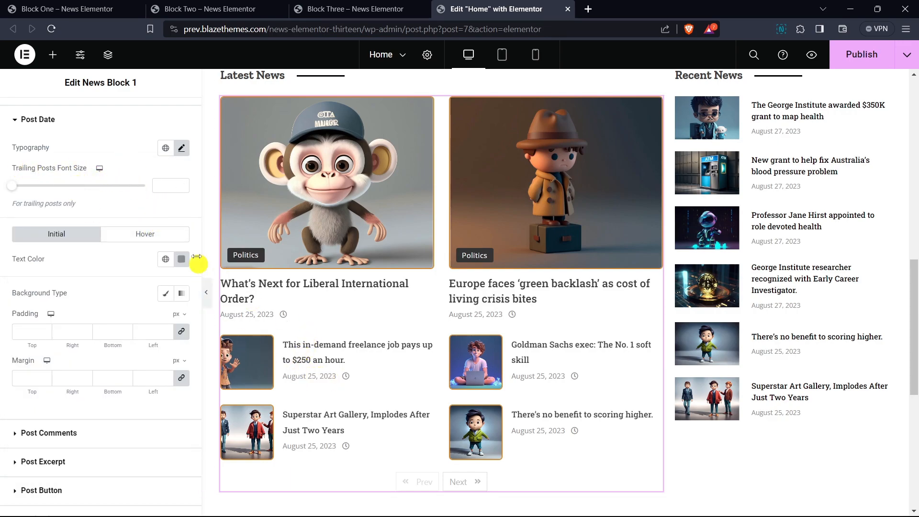
pyautogui.write('14')
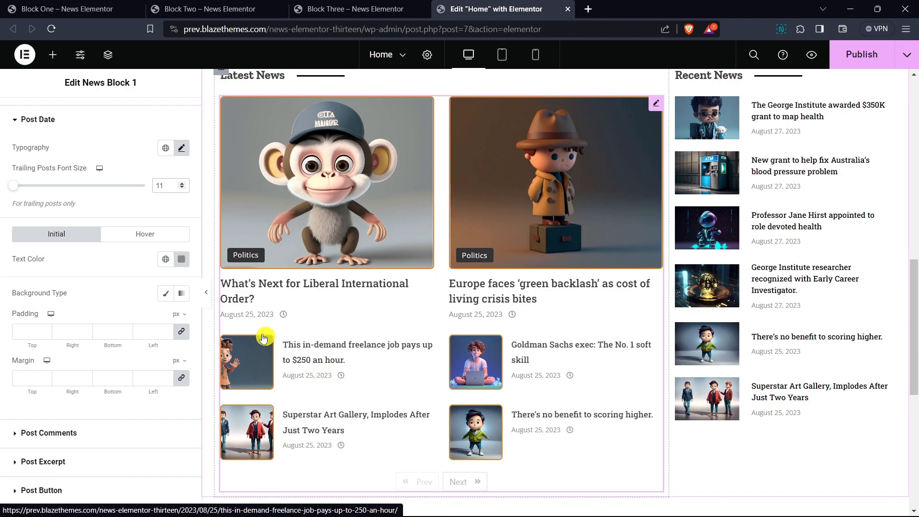
# - Unlink the post date's margin values and set the top margin to 2 px
pyautogui.scroll(-1, 137, 242)
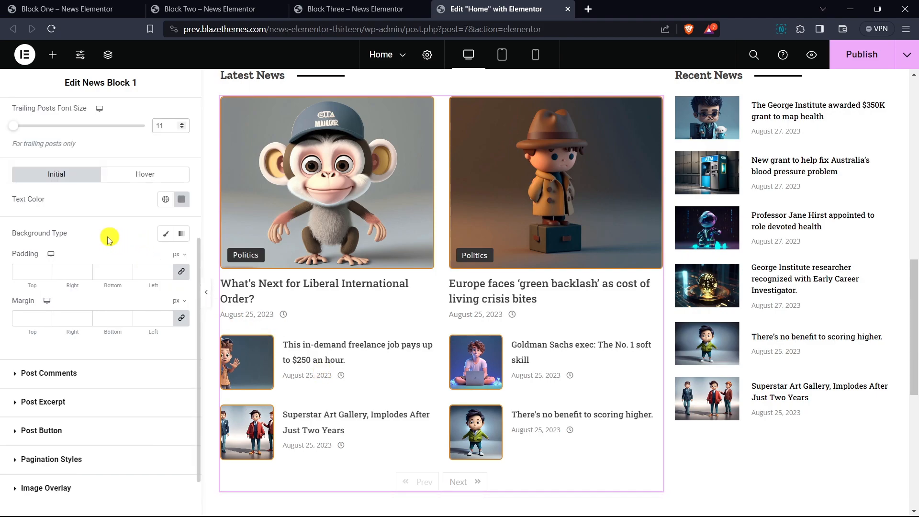
pyautogui.scroll(-1, 101, 240)
pyautogui.click(182, 260)
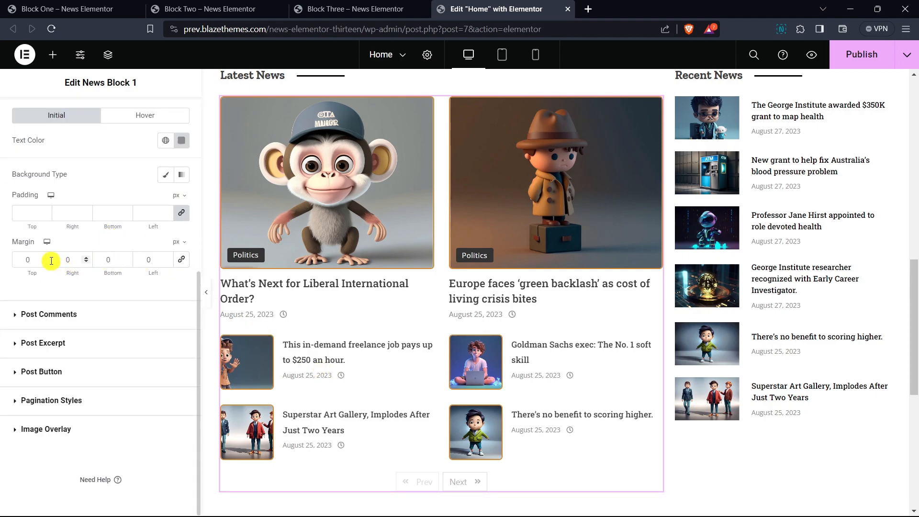
pyautogui.click(47, 259)
pyautogui.write('2')
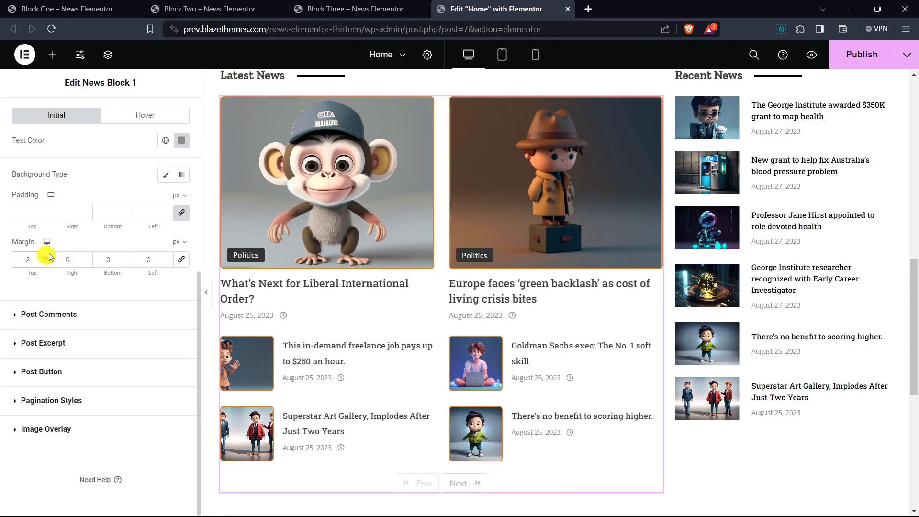
pyautogui.scroll(3, 89, 233)
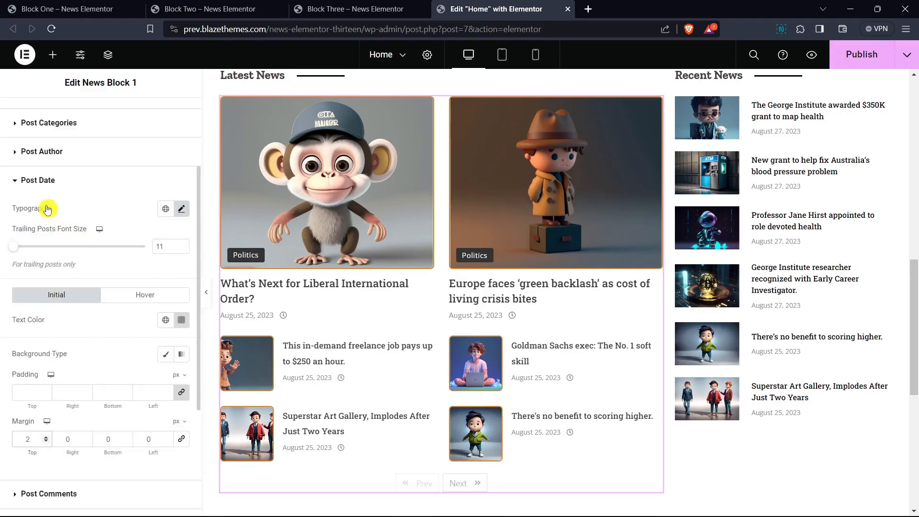
# - Set the pagination's font family to Roboto Slab and its font size to 15 px
pyautogui.click(42, 180)
pyautogui.scroll(-1, 70, 246)
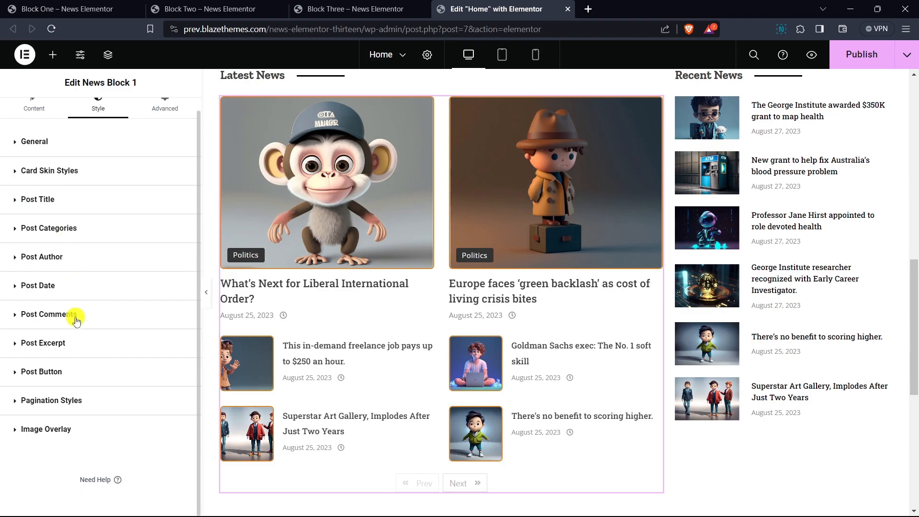
pyautogui.scroll(-2, 417, 269)
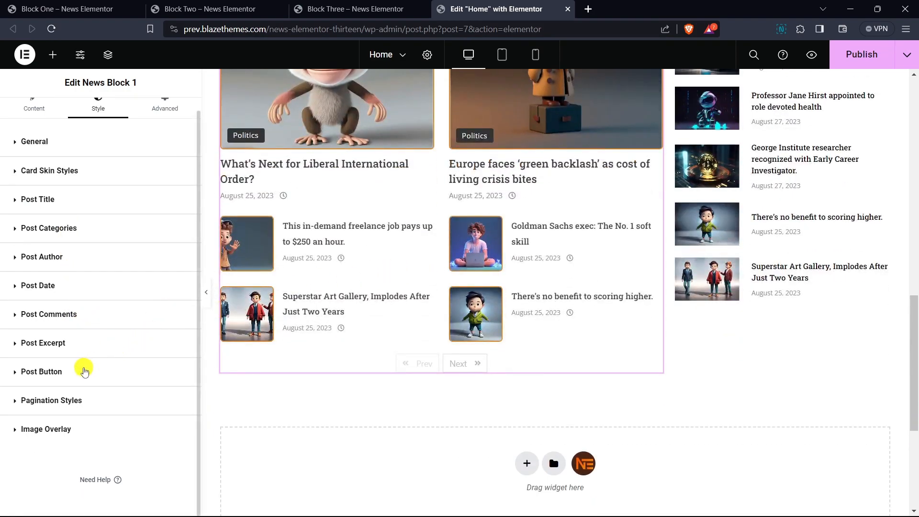
pyautogui.click(62, 406)
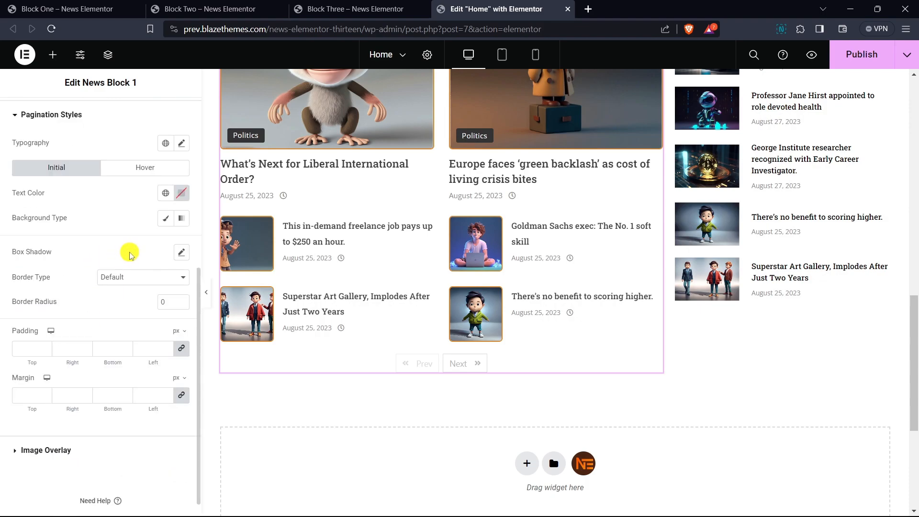
pyautogui.click(183, 145)
pyautogui.click(128, 198)
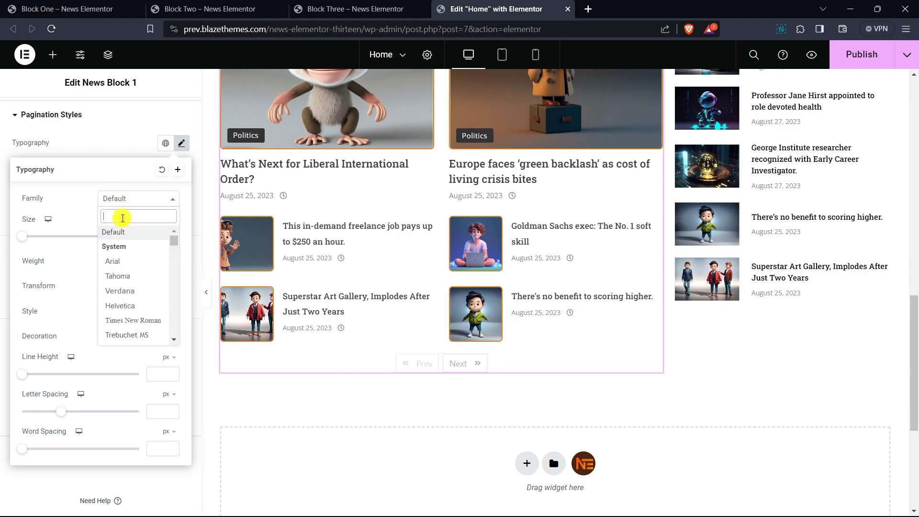
pyautogui.write('roboto sl')
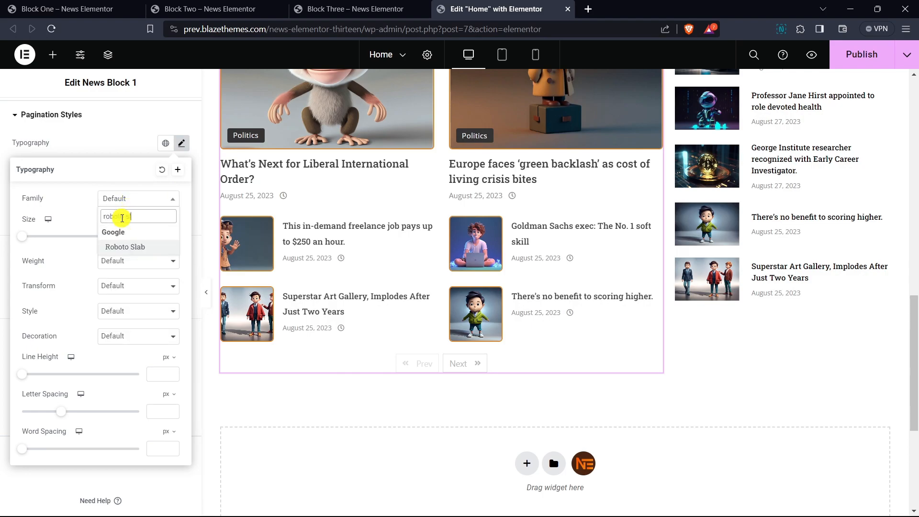
pyautogui.press('Return')
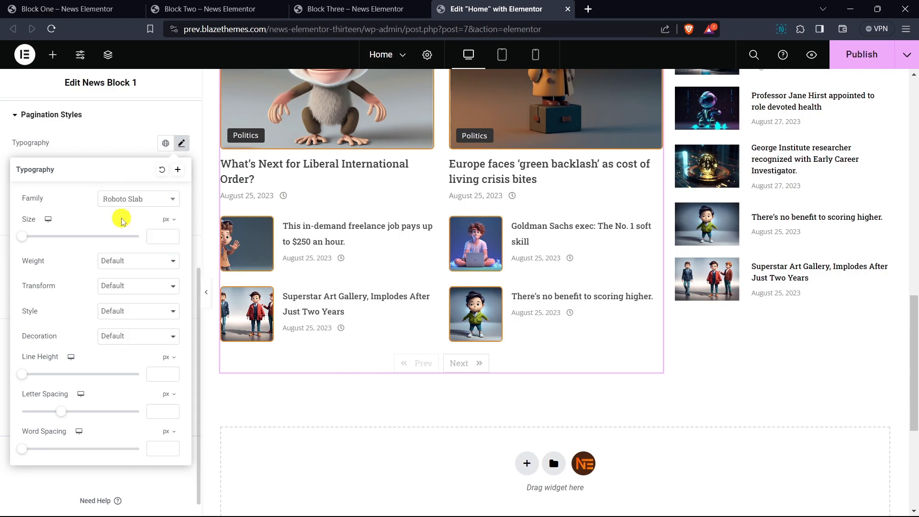
pyautogui.click(155, 238)
pyautogui.write('14')
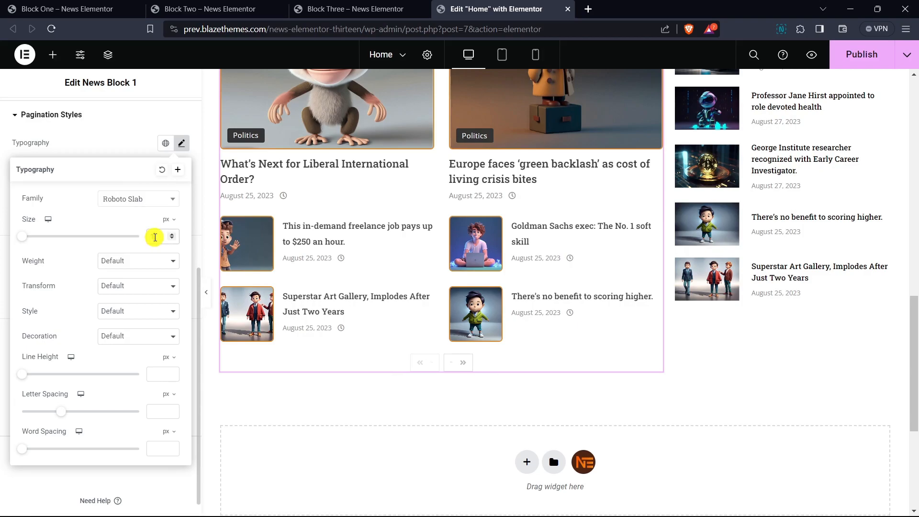
pyautogui.click(170, 235)
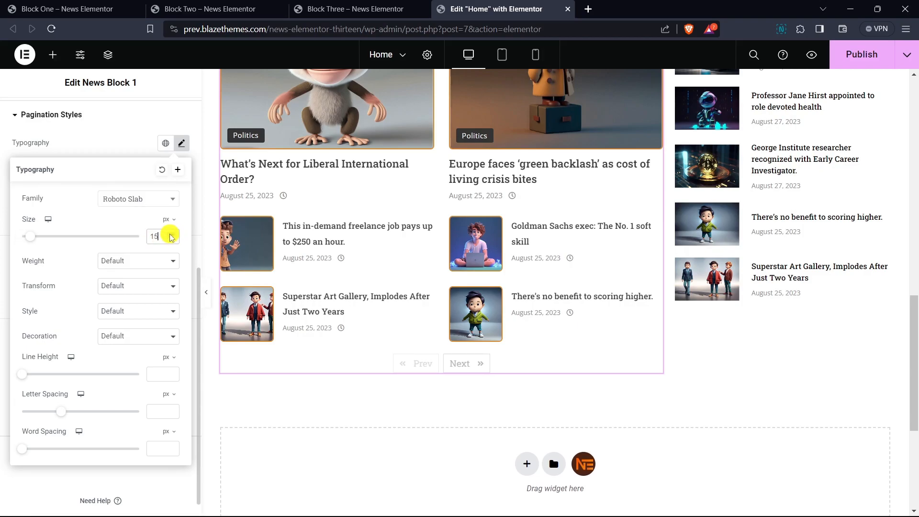
pyautogui.click(137, 156)
# - Set the pagination's initial-state text color to black (#000000)
pyautogui.click(166, 196)
pyautogui.moveTo(183, 254); pyautogui.dragTo(142, 348)
pyautogui.click(93, 202)
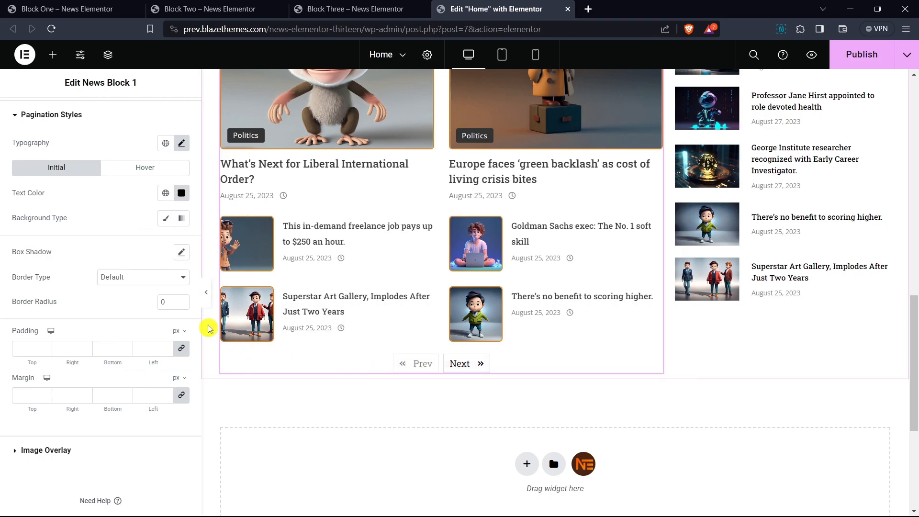
# - Set the pagination's font weight to 600 (Semi Bold)
pyautogui.click(182, 144)
pyautogui.click(137, 265)
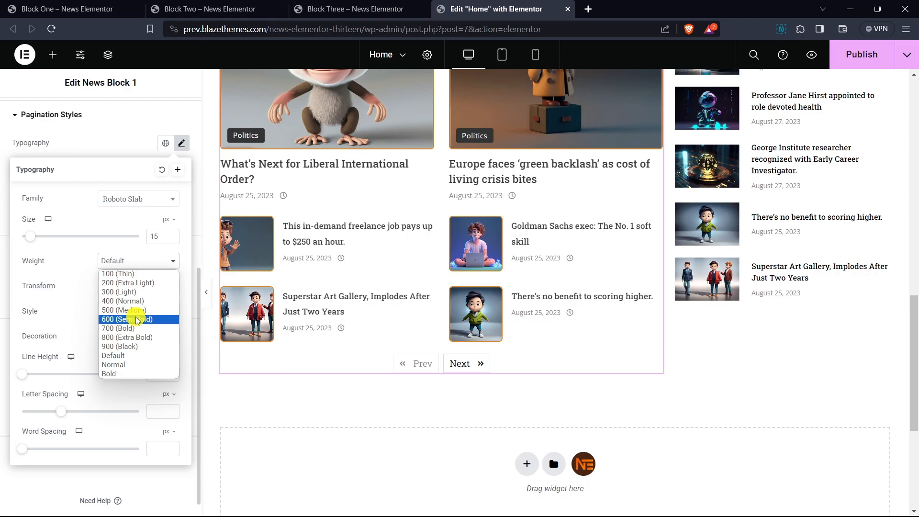
pyautogui.click(138, 319)
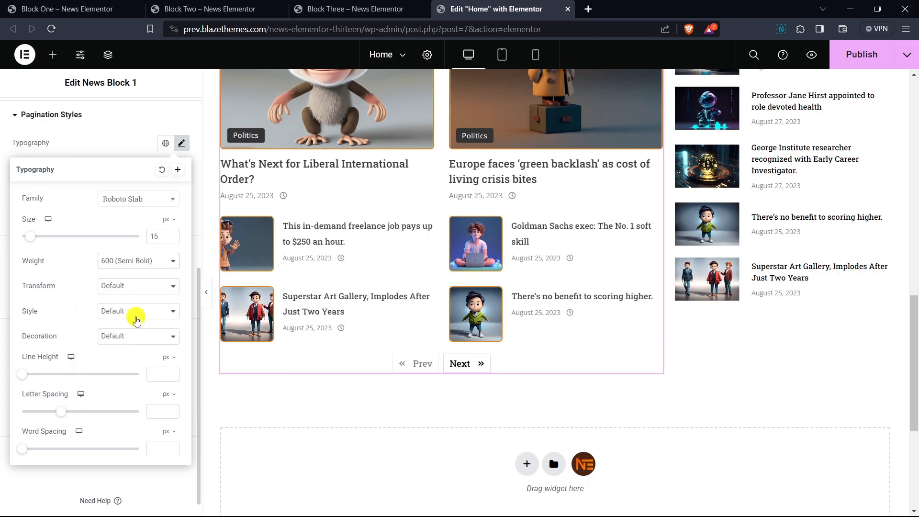
pyautogui.click(96, 151)
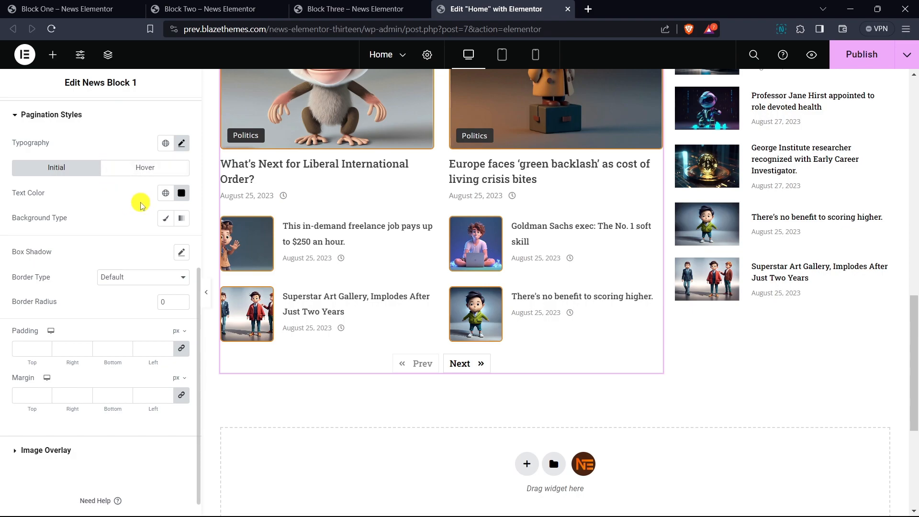
# - Set the pagination's border type to None and give it a solid golden background color, #D8A41F
pyautogui.click(133, 279)
pyautogui.click(130, 299)
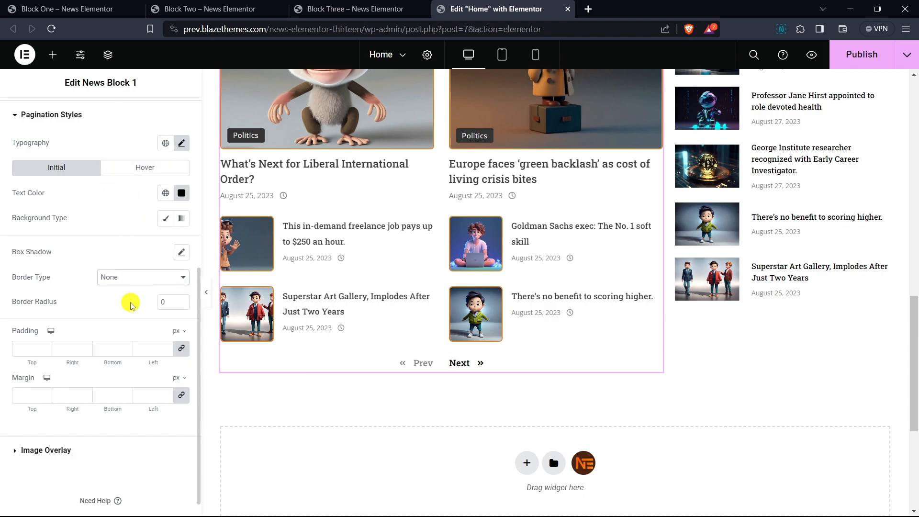
pyautogui.click(166, 218)
pyautogui.click(181, 243)
pyautogui.moveTo(183, 301); pyautogui.dragTo(129, 304)
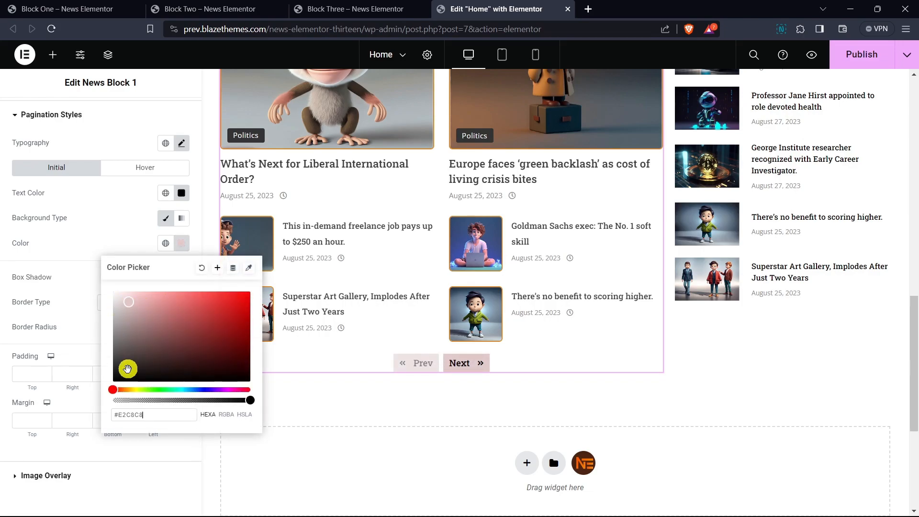
pyautogui.click(122, 389)
pyautogui.moveTo(122, 388); pyautogui.dragTo(130, 390)
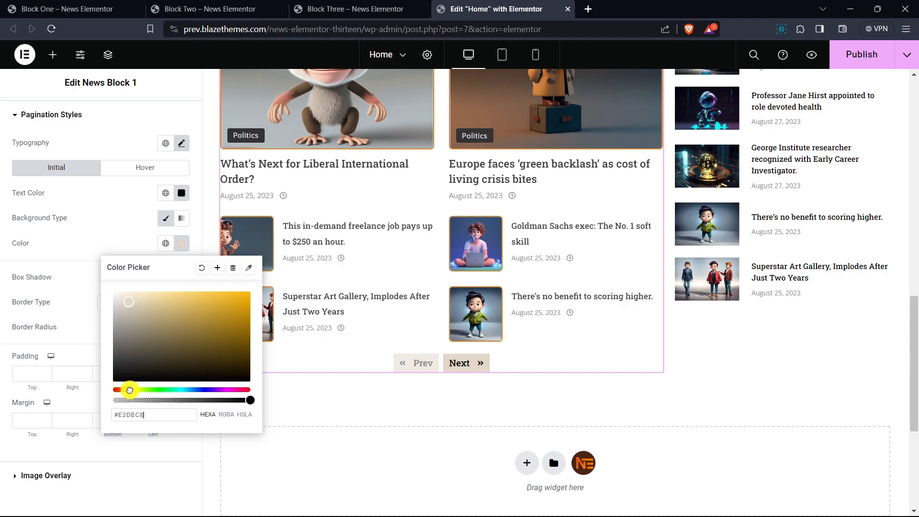
pyautogui.moveTo(217, 318); pyautogui.dragTo(231, 306)
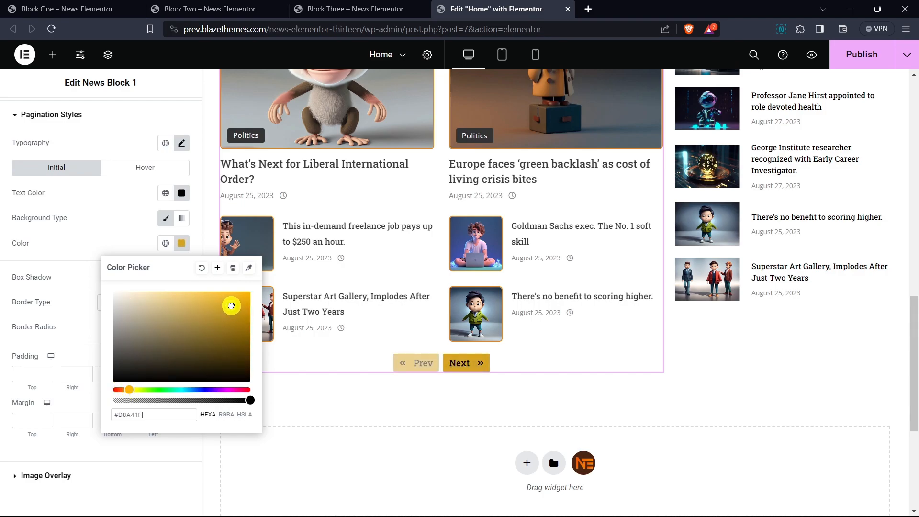
pyautogui.click(125, 223)
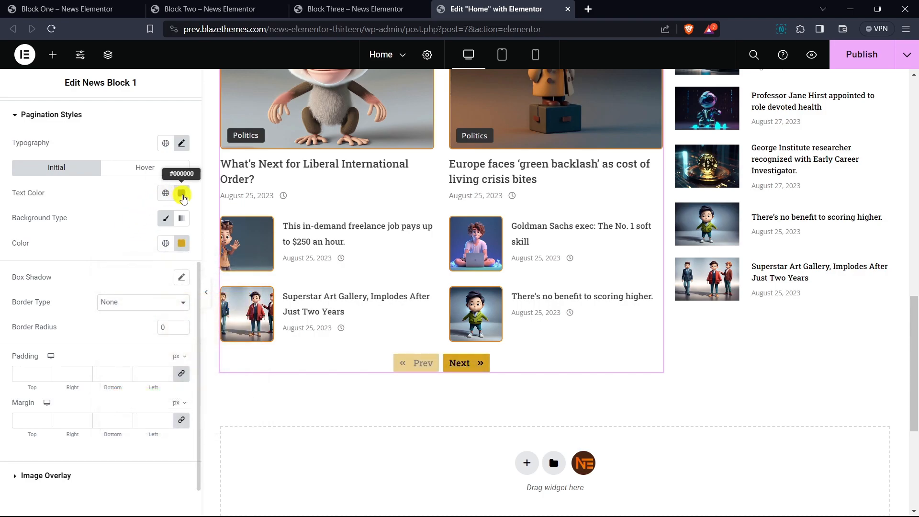
# - Try light grey #E9E9E9 as the pagination's text color and set it back to black
pyautogui.click(181, 193)
pyautogui.write('#FFFFFF')
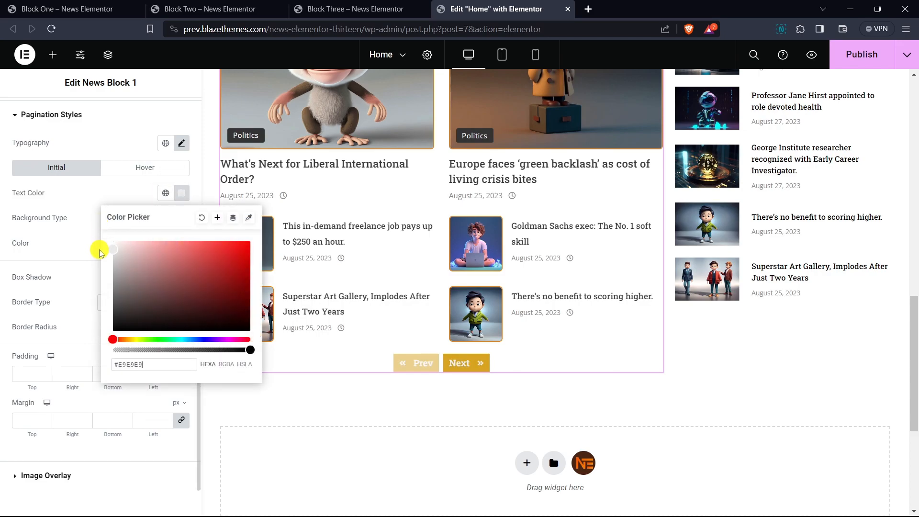
pyautogui.click(110, 197)
pyautogui.click(180, 193)
pyautogui.moveTo(152, 289); pyautogui.dragTo(138, 332)
pyautogui.click(95, 201)
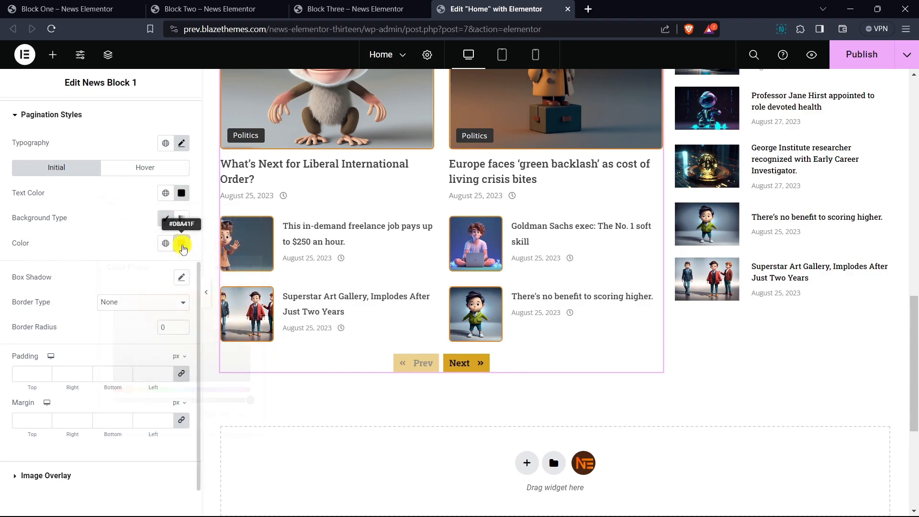
# - Lower the opacity of the pagination's golden background color so it becomes partly transparent
pyautogui.click(181, 244)
pyautogui.moveTo(199, 398); pyautogui.dragTo(209, 401)
pyautogui.click(107, 232)
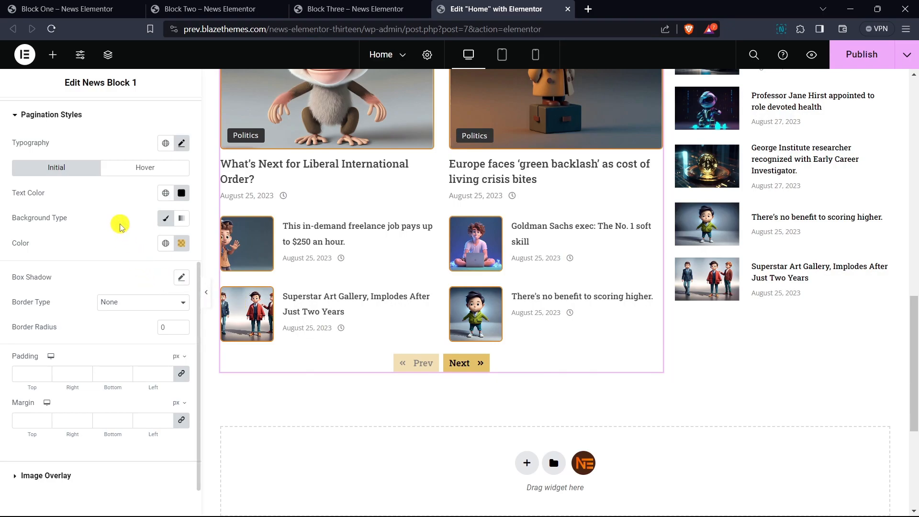
# - Set the pagination's padding to 8 px at the top and bottom and 15 px on the right and left
pyautogui.scroll(-1, 119, 221)
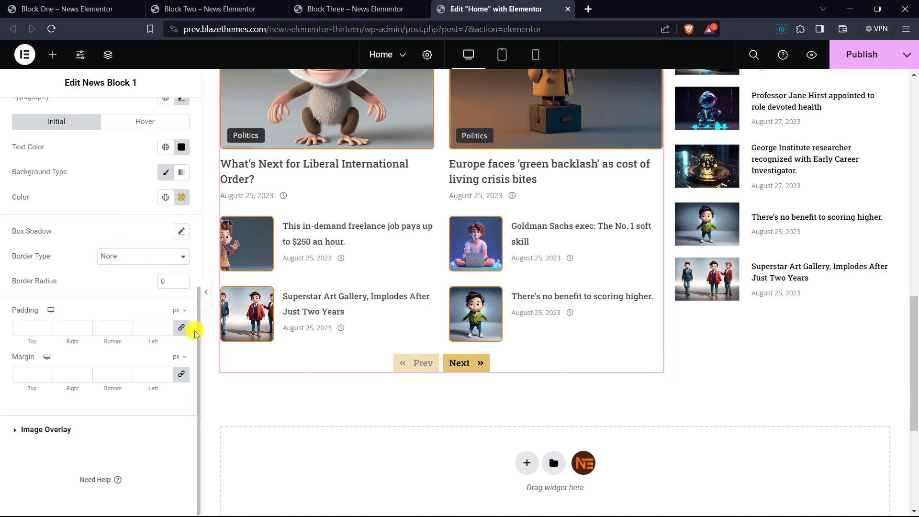
pyautogui.click(168, 326)
pyautogui.click(167, 326)
pyautogui.click(167, 326)
pyautogui.click(168, 326)
pyautogui.click(167, 325)
pyautogui.click(168, 326)
pyautogui.click(168, 326)
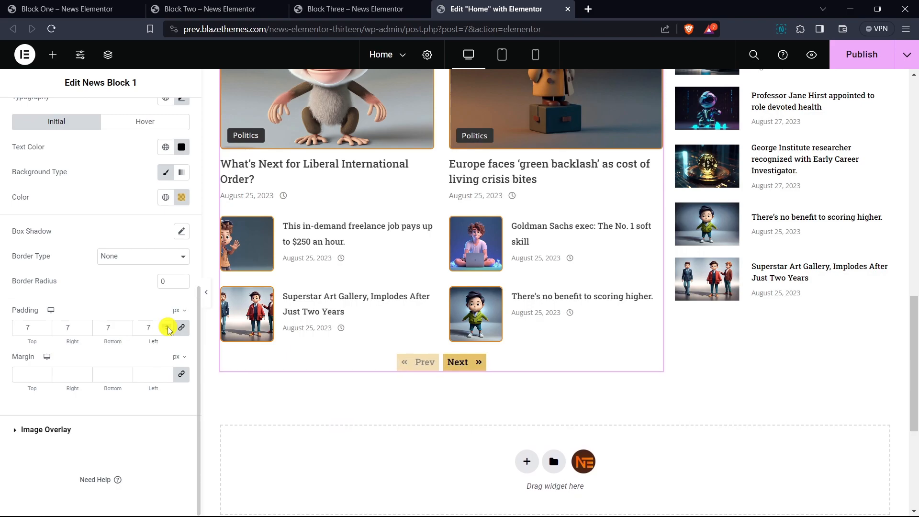
pyautogui.click(168, 327)
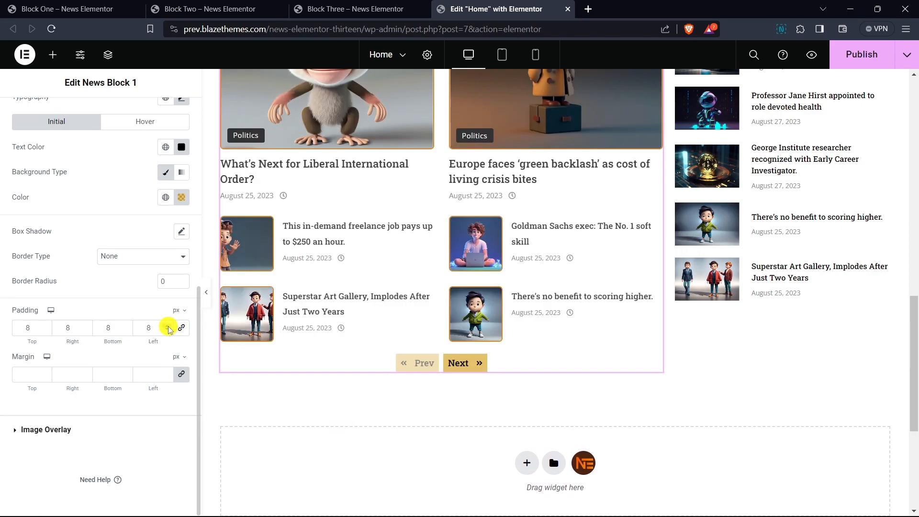
pyautogui.click(168, 326)
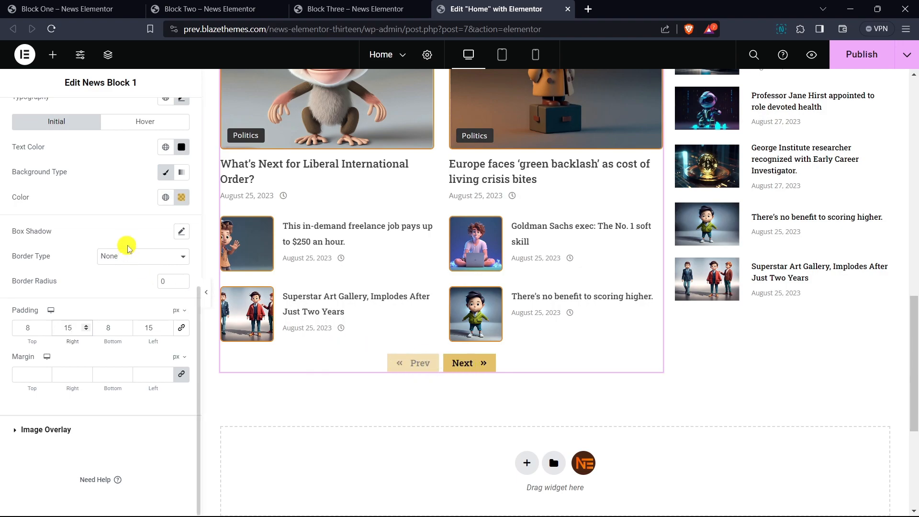
# - Unlink the pagination's margin values and set the top margin to 15 px
pyautogui.click(181, 374)
pyautogui.doubleClick(47, 375)
pyautogui.write('9')
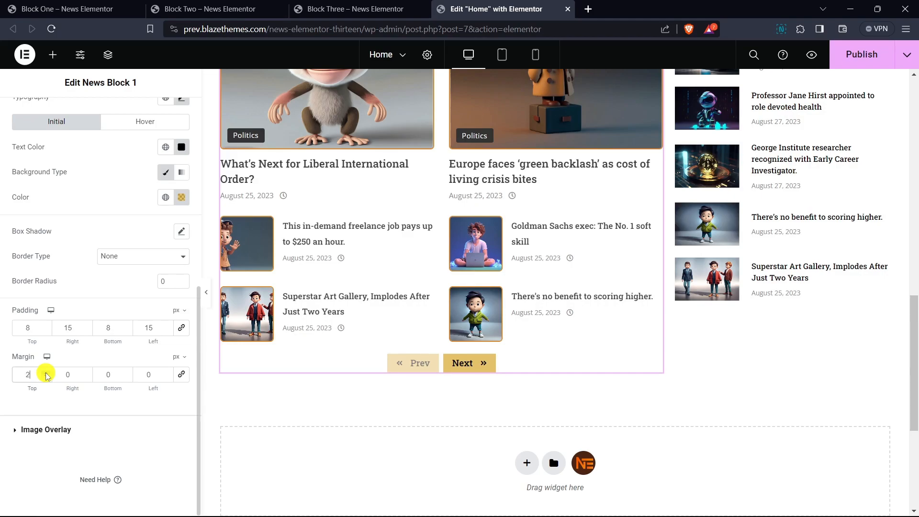
pyautogui.click(46, 373)
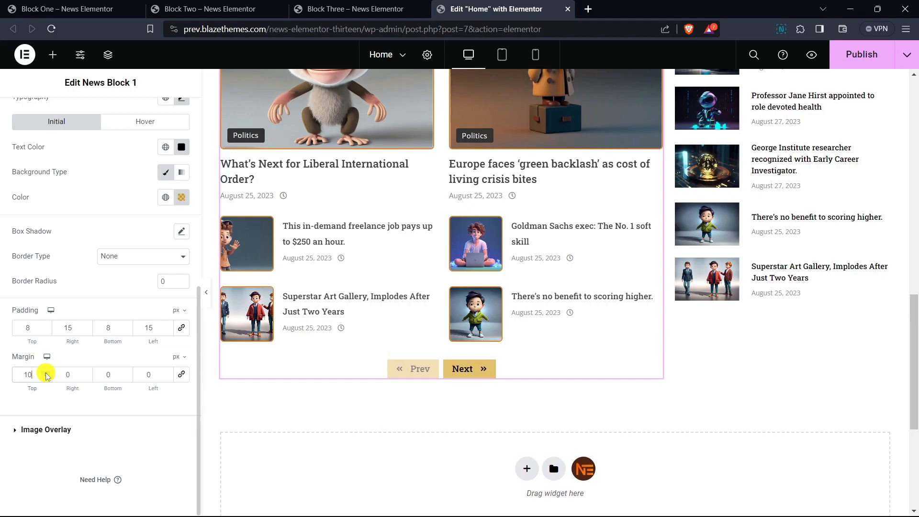
pyautogui.click(46, 373)
pyautogui.click(46, 373)
pyautogui.click(46, 373)
pyautogui.click(46, 373)
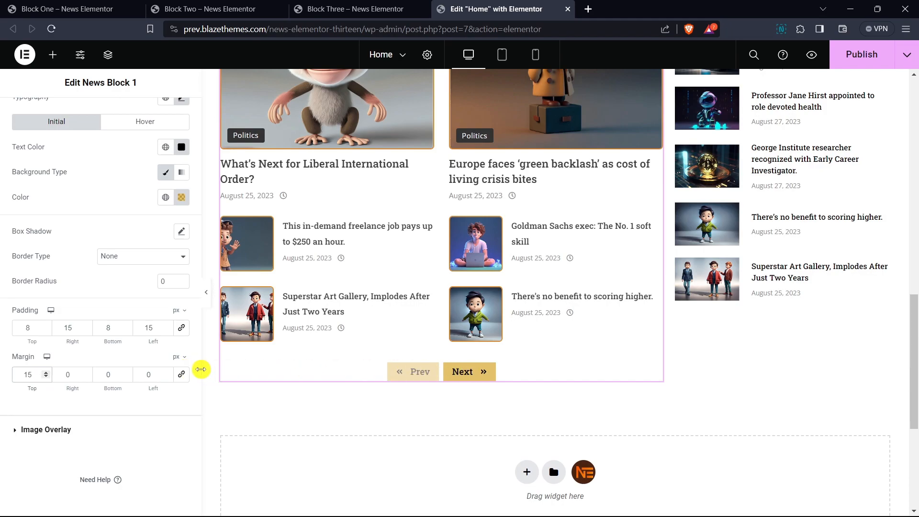
# - Enable the image overlay for the block's post images
pyautogui.click(60, 430)
pyautogui.scroll(3, 355, 339)
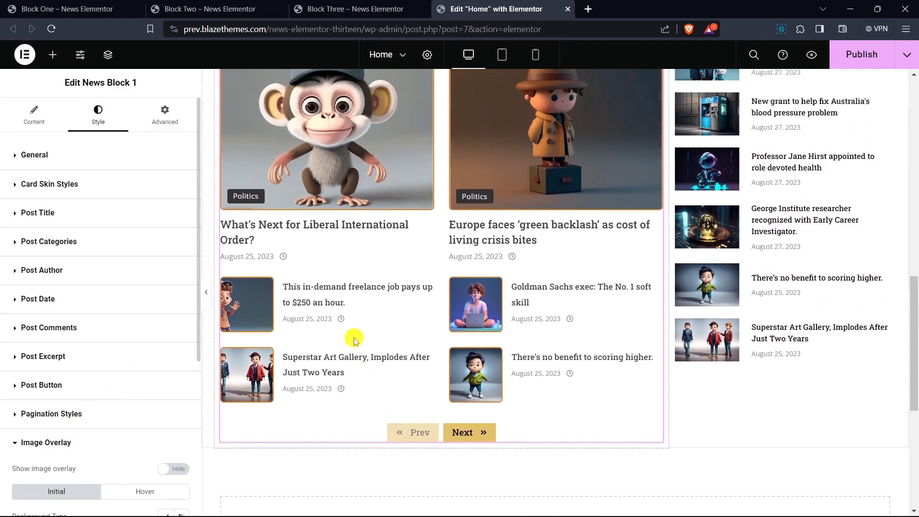
pyautogui.scroll(-5, 67, 201)
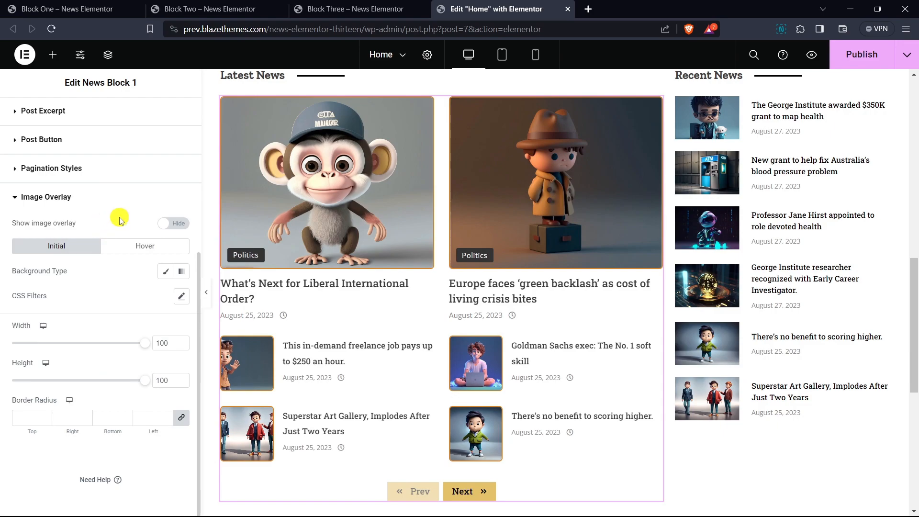
pyautogui.click(180, 224)
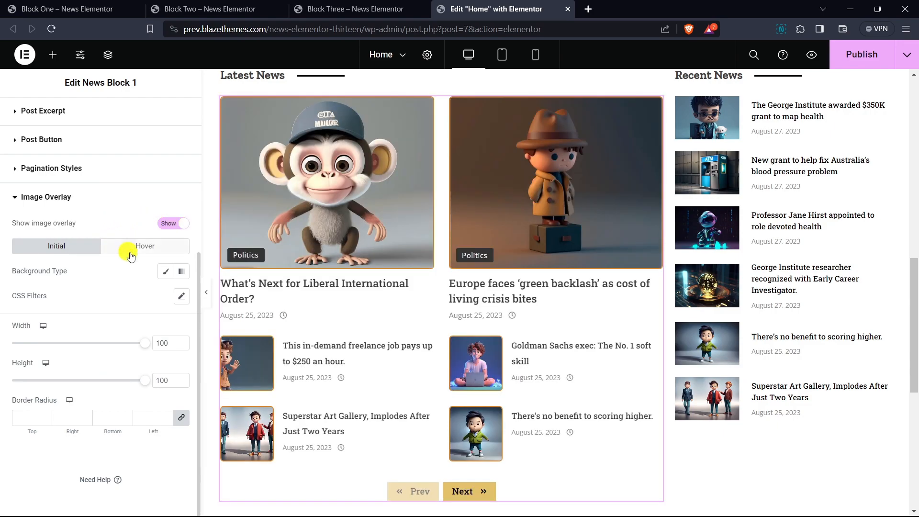
# - Give the image overlay's initial state a solid, semi-transparent orange background color, about #D679224A
pyautogui.click(166, 272)
pyautogui.click(184, 302)
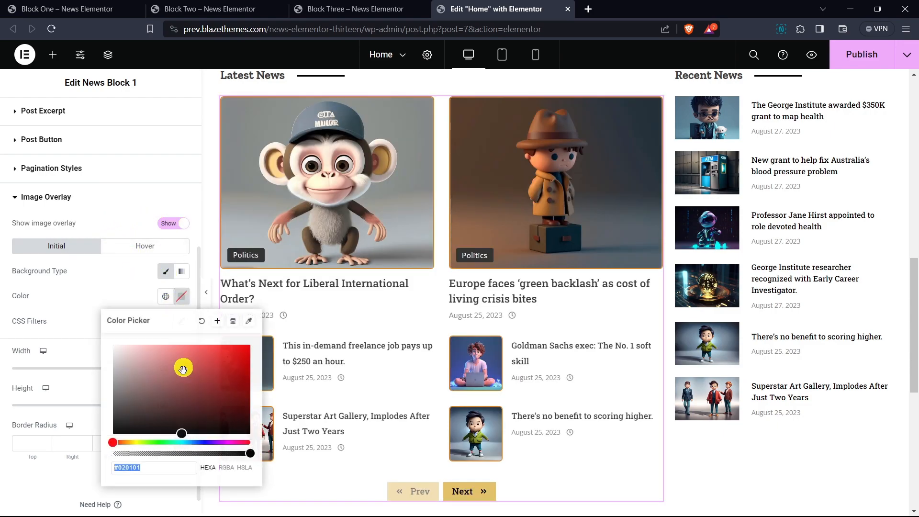
pyautogui.click(155, 458)
pyautogui.moveTo(141, 460); pyautogui.dragTo(168, 456)
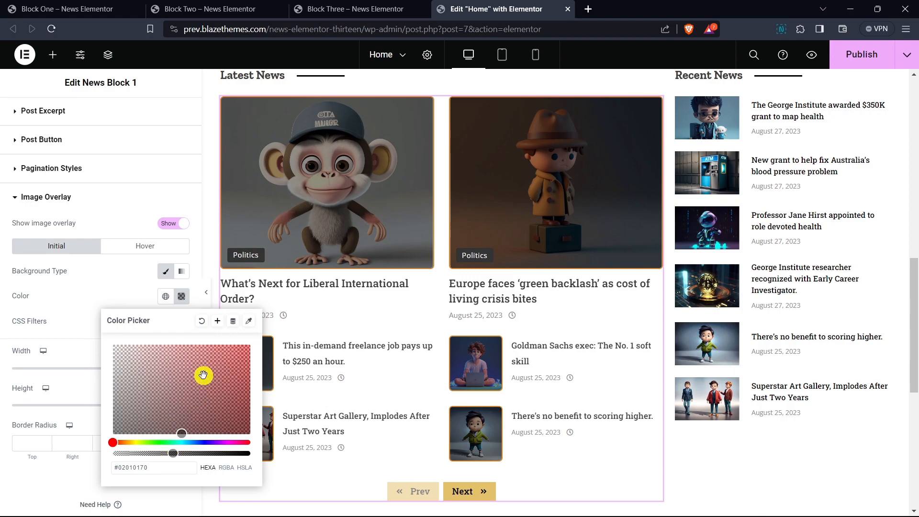
pyautogui.click(228, 360)
pyautogui.moveTo(118, 440); pyautogui.dragTo(150, 455)
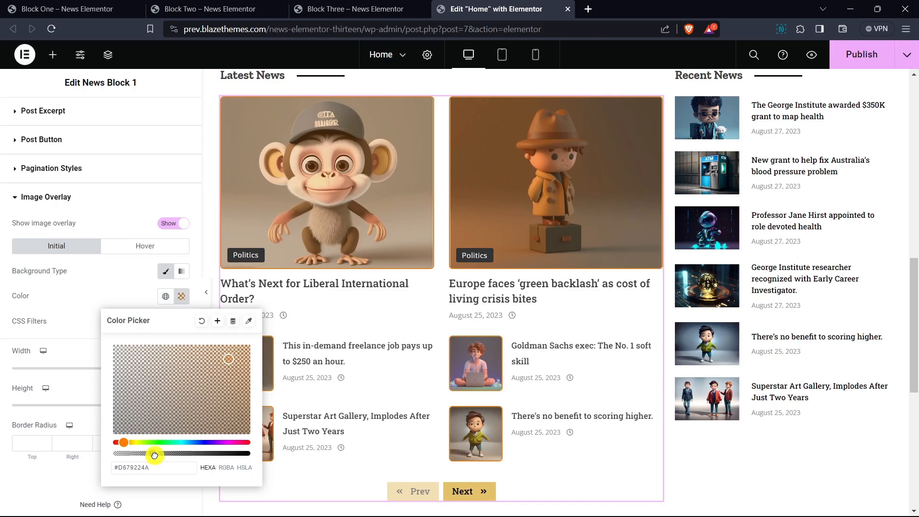
pyautogui.click(109, 287)
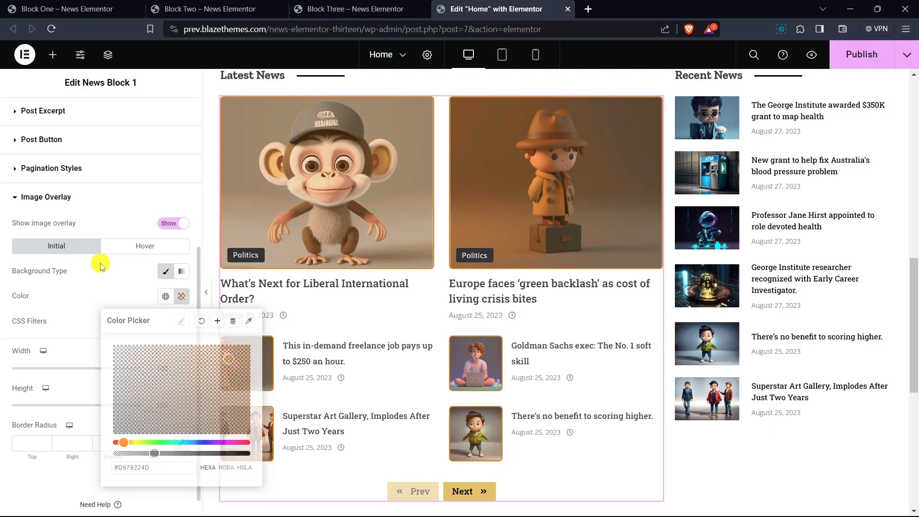
# - Give the image overlay's hover state a solid, faint yellow background color, about #CAA7331A
pyautogui.click(149, 246)
pyautogui.click(171, 272)
pyautogui.click(181, 295)
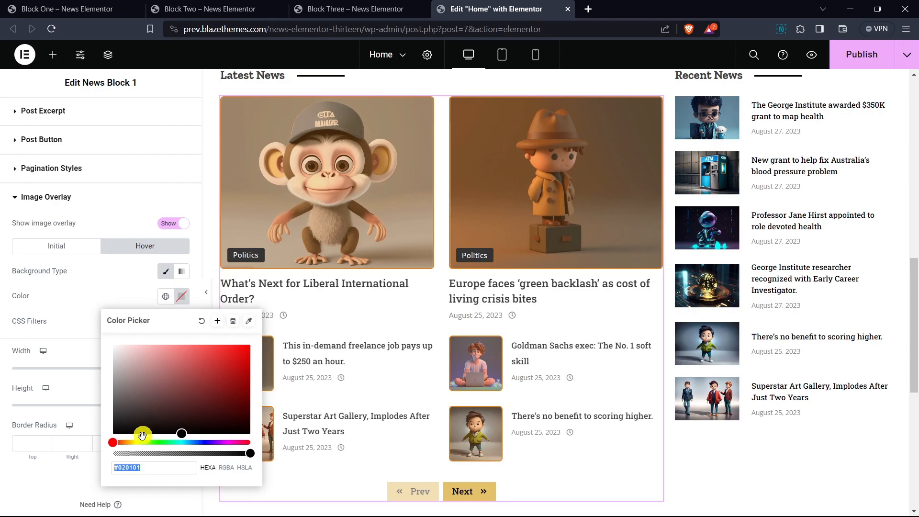
pyautogui.click(127, 454)
pyautogui.click(214, 372)
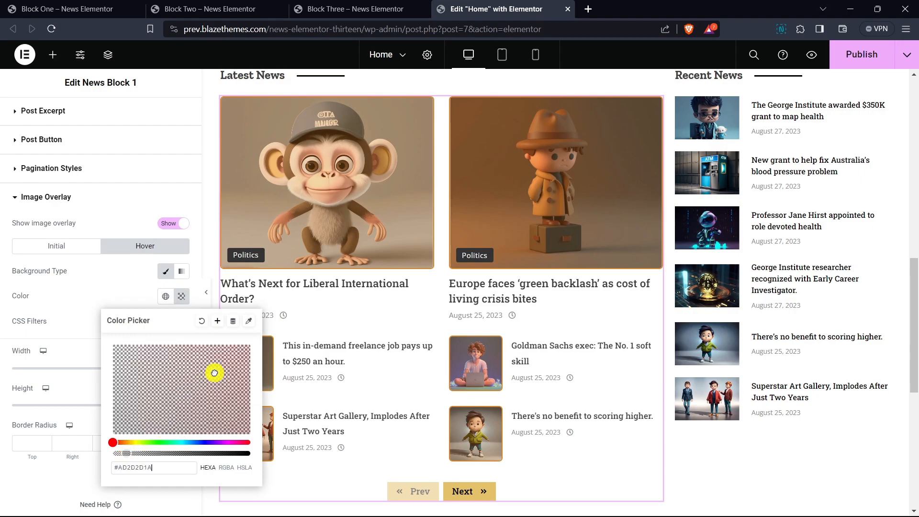
pyautogui.click(128, 443)
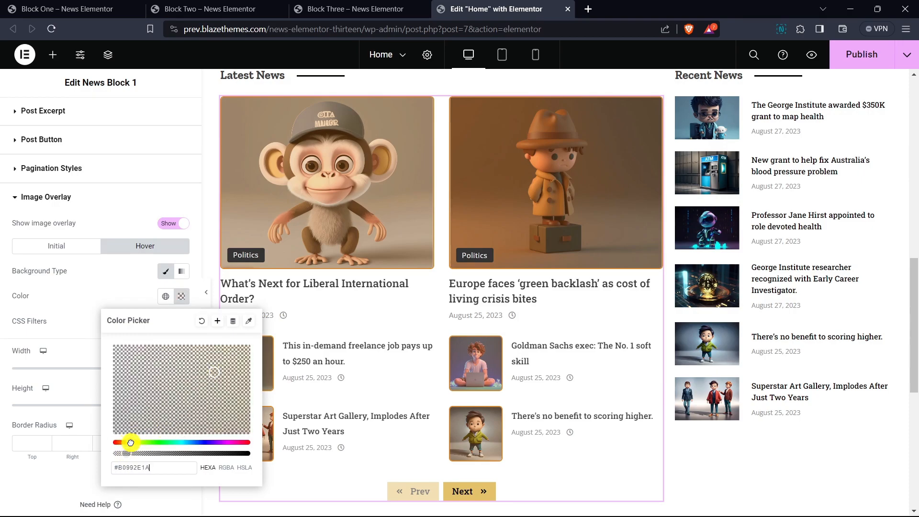
pyautogui.click(222, 377)
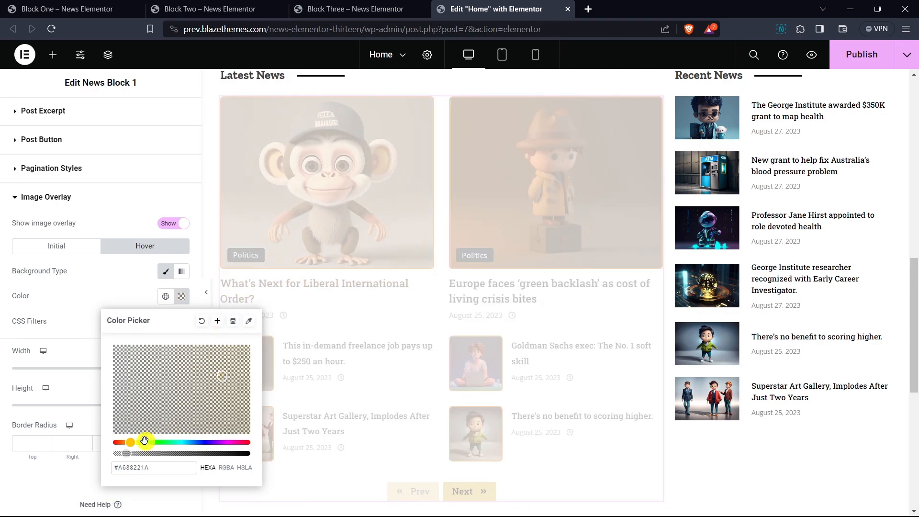
pyautogui.click(129, 445)
pyautogui.click(221, 371)
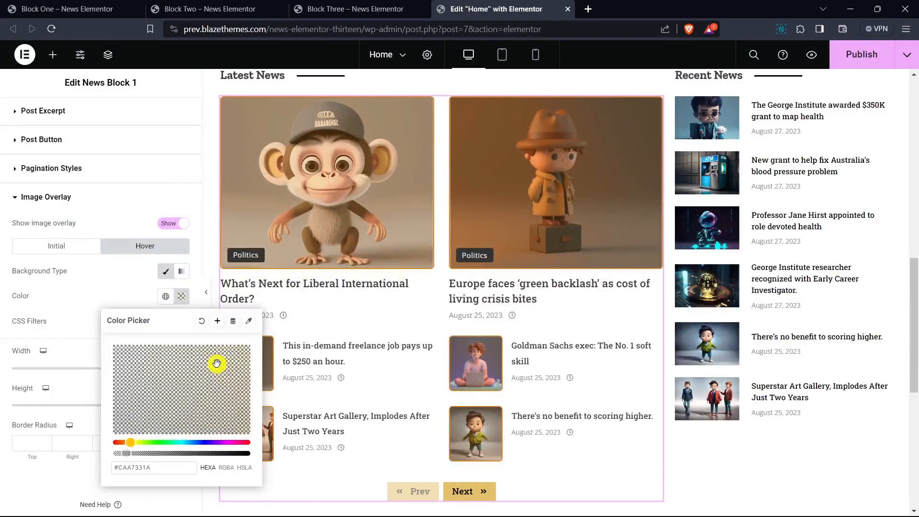
pyautogui.click(146, 291)
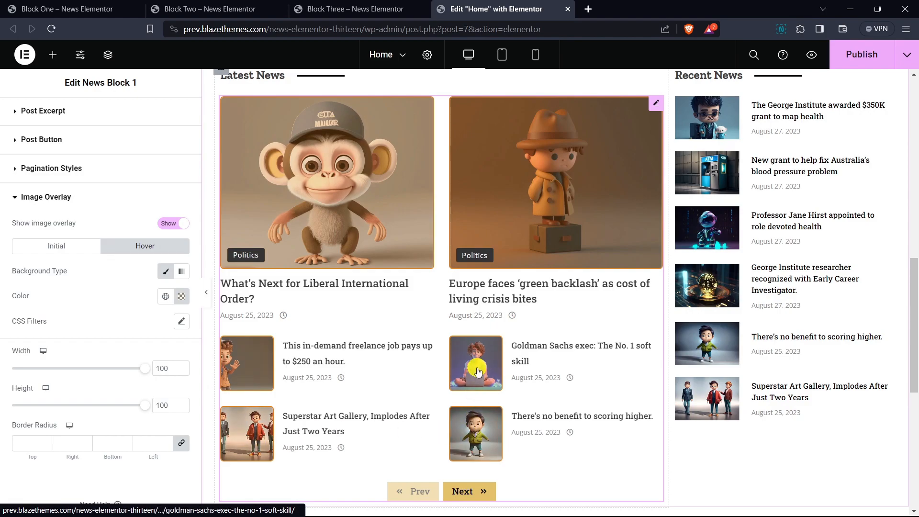
# - Copy the News Block 1 widget from the Latest News column and paste it below the Recent News list
pyautogui.scroll(-1, 108, 300)
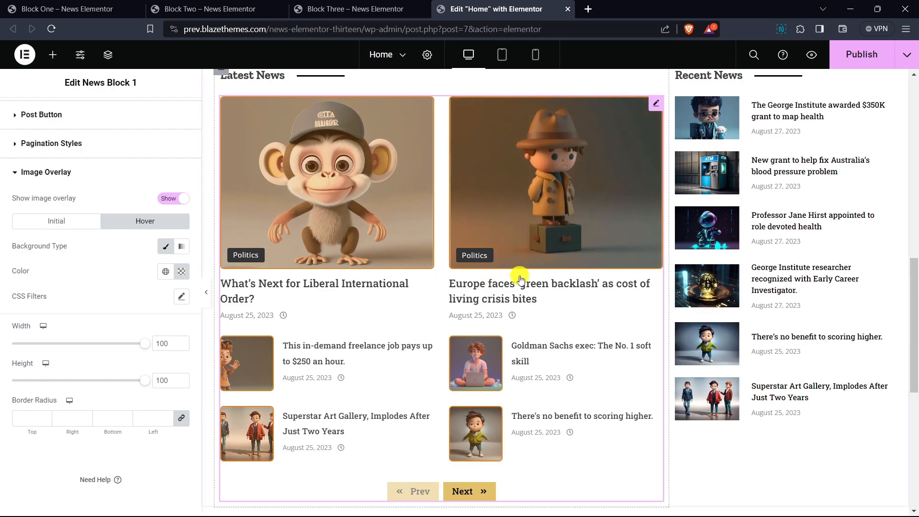
pyautogui.scroll(4, 482, 205)
pyautogui.scroll(-3, 487, 214)
pyautogui.scroll(-2, 499, 215)
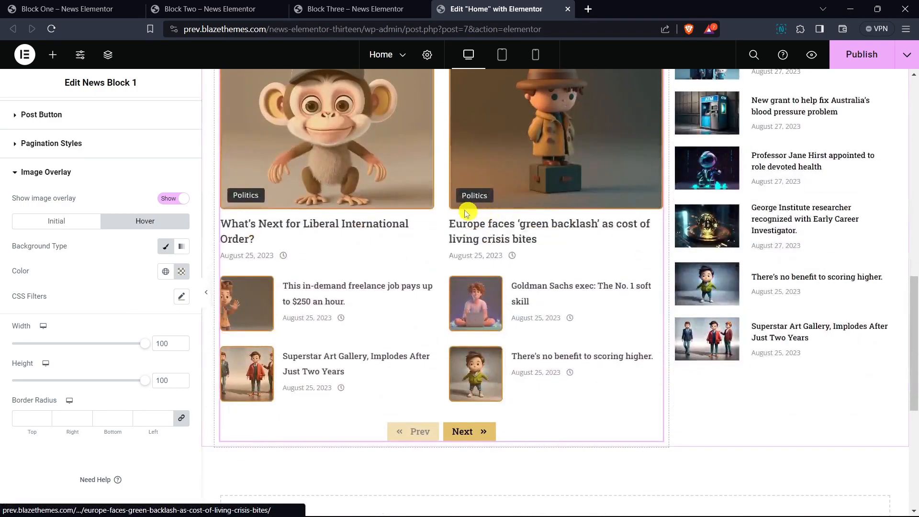
pyautogui.rightClick(399, 156)
pyautogui.click(441, 210)
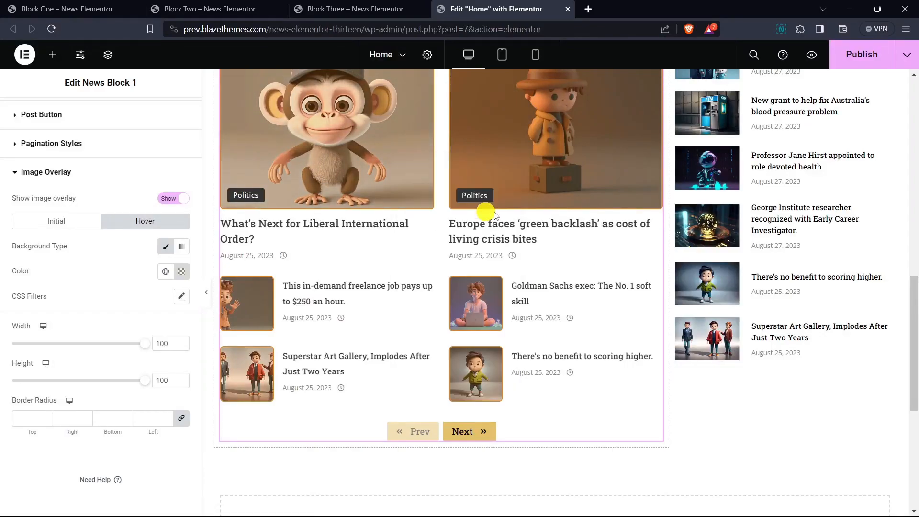
pyautogui.scroll(-2, 756, 208)
pyautogui.rightClick(753, 258)
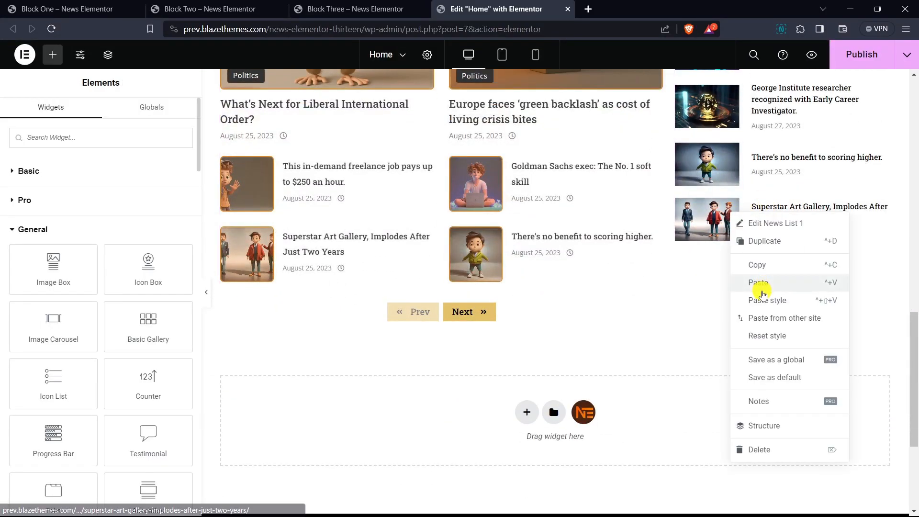
pyautogui.click(764, 283)
pyautogui.scroll(-2, 756, 220)
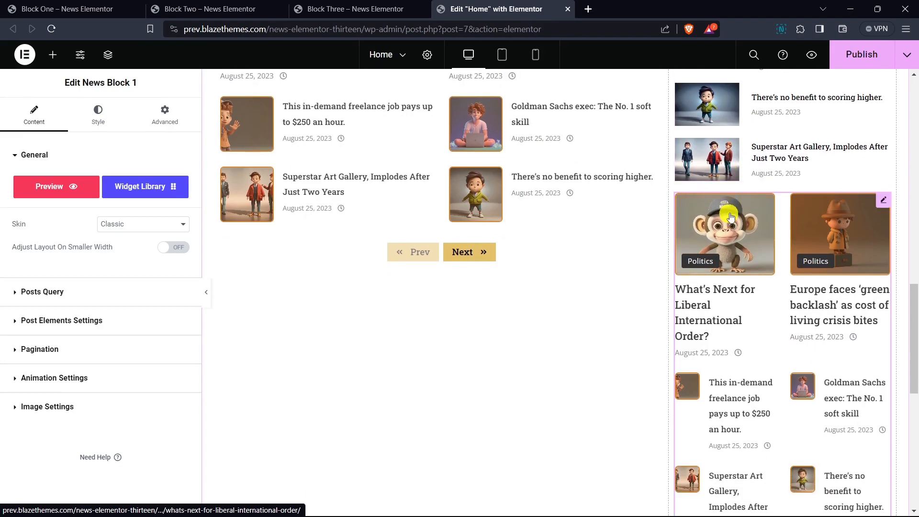
pyautogui.scroll(-1, 782, 230)
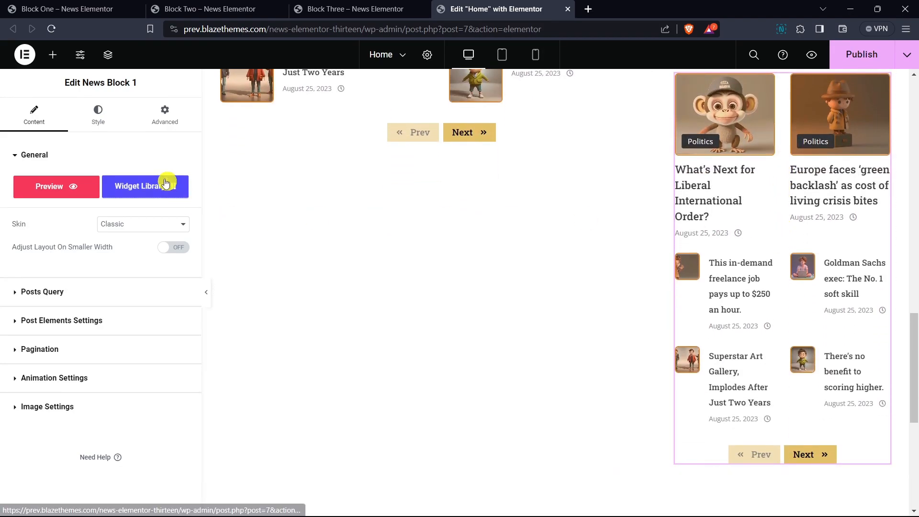
# - Enable Adjust Layout On Smaller Width for the News Block 1 copy in the Recent News column
pyautogui.moveTo(19, 249); pyautogui.dragTo(117, 246)
pyautogui.click(93, 263)
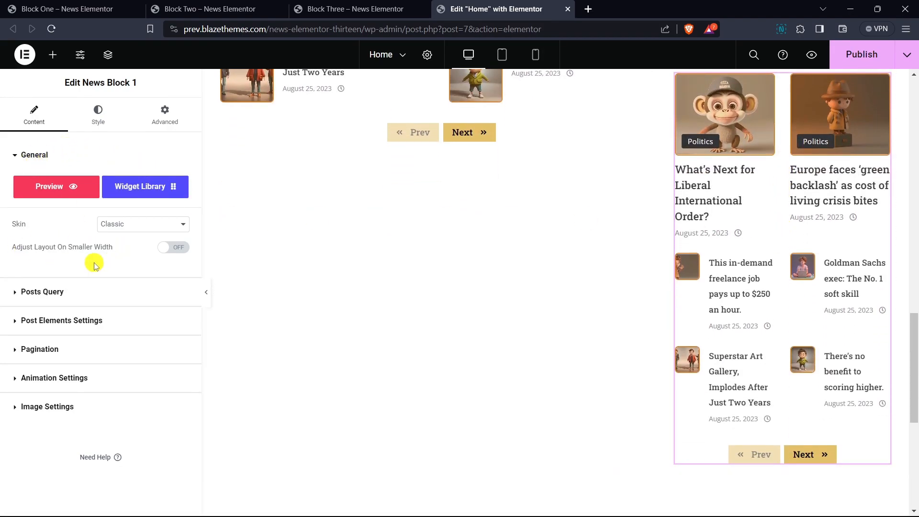
pyautogui.click(168, 247)
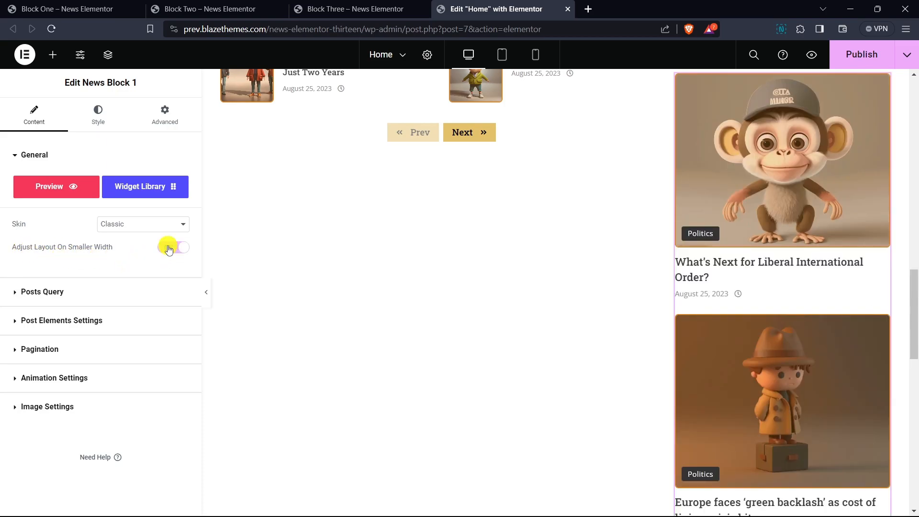
pyautogui.scroll(1, 858, 246)
pyautogui.scroll(-10, 827, 239)
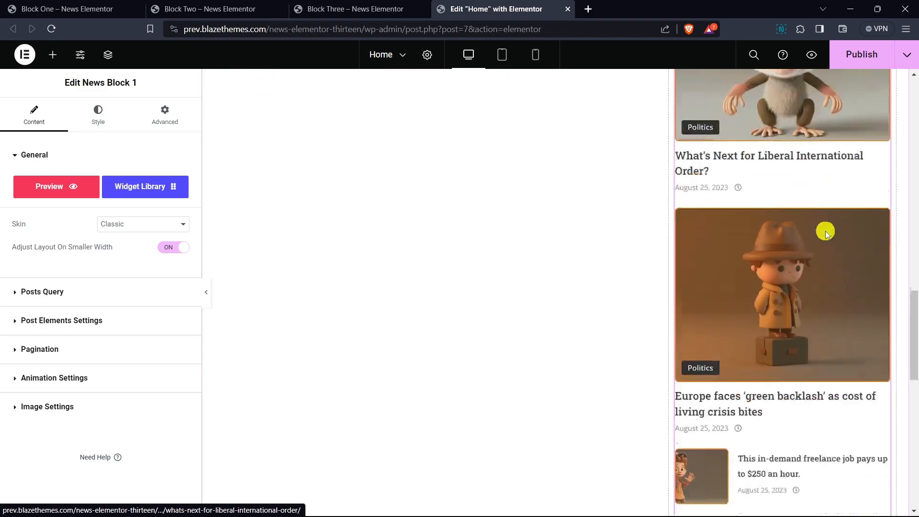
pyautogui.scroll(8, 809, 268)
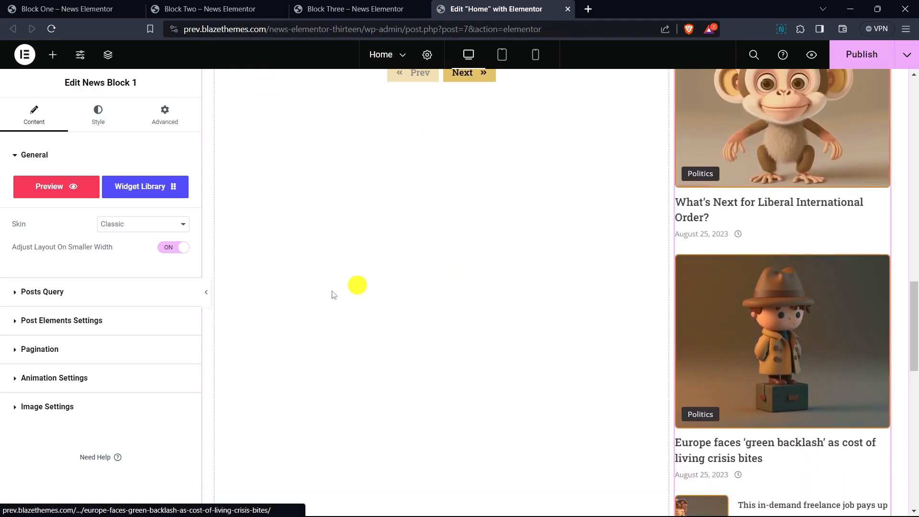
# - Set the image ratio of the News Block 1 copy in the Recent News column to 0.6
pyautogui.click(77, 406)
pyautogui.scroll(-3, 152, 184)
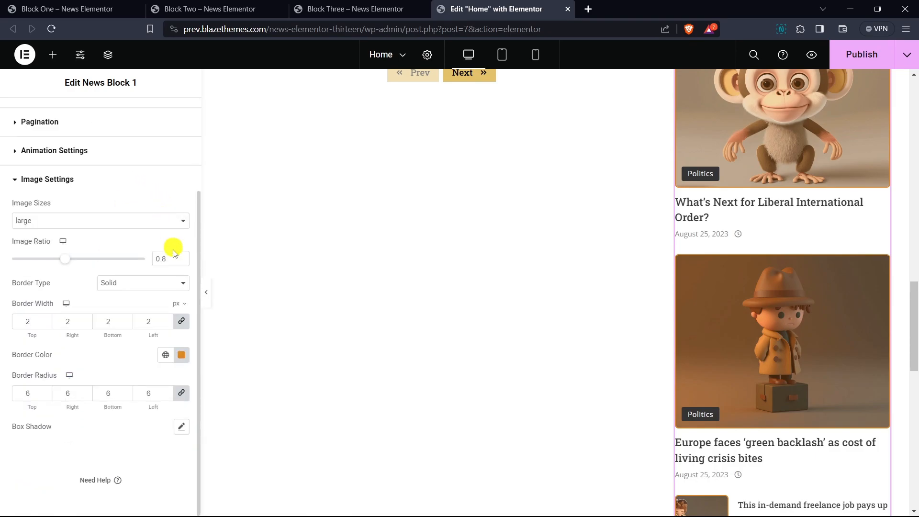
pyautogui.click(182, 262)
pyautogui.click(182, 262)
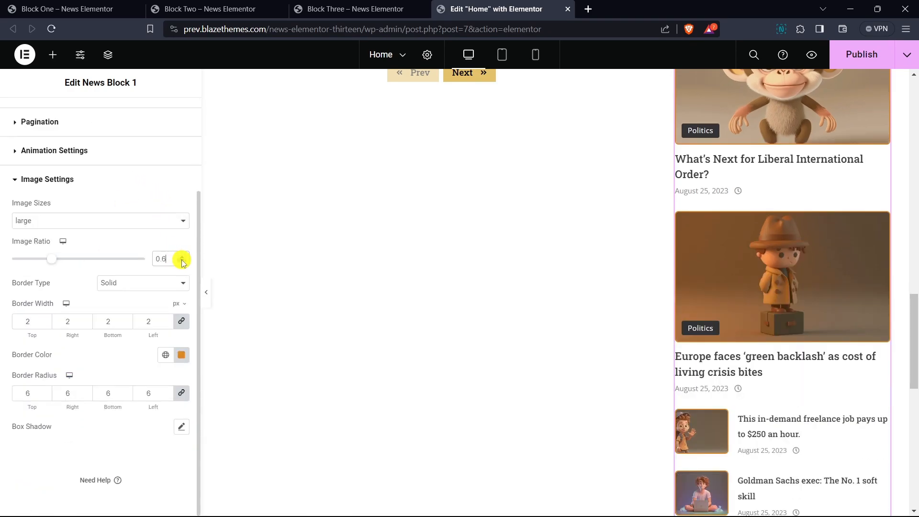
pyautogui.click(182, 263)
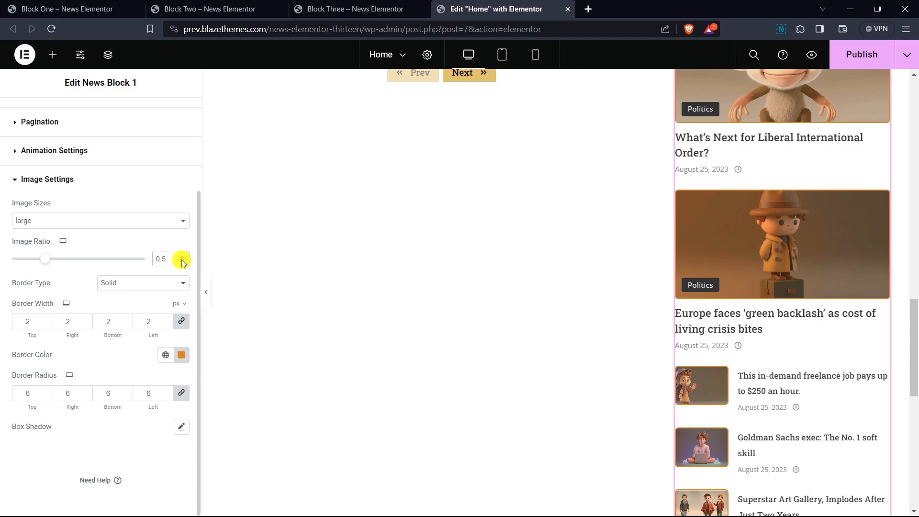
pyautogui.click(184, 256)
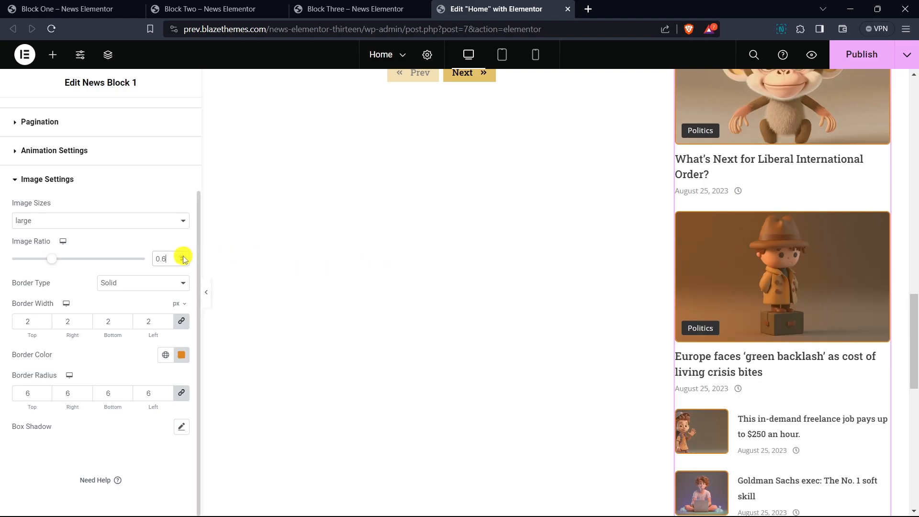
# - Publish the Home page with the adjusted News Block 1 copy
pyautogui.scroll(-2, 755, 263)
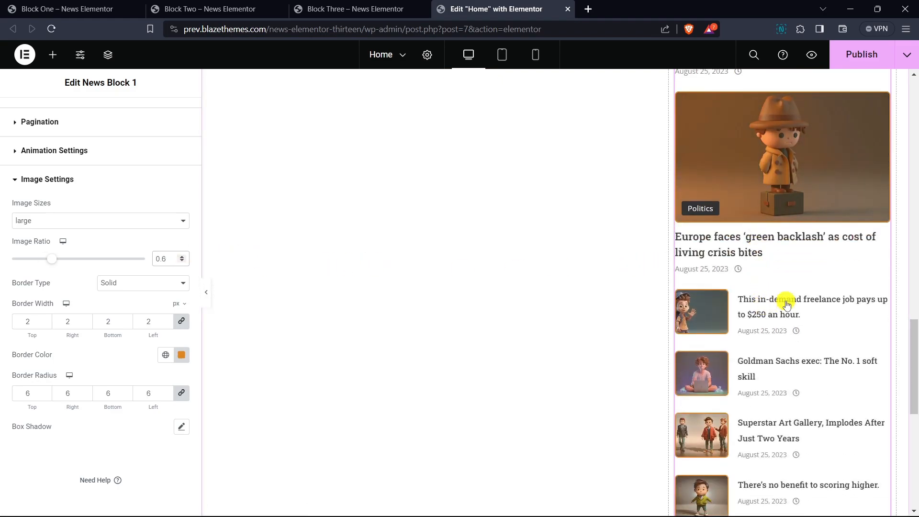
pyautogui.scroll(-4, 800, 269)
pyautogui.scroll(10, 801, 278)
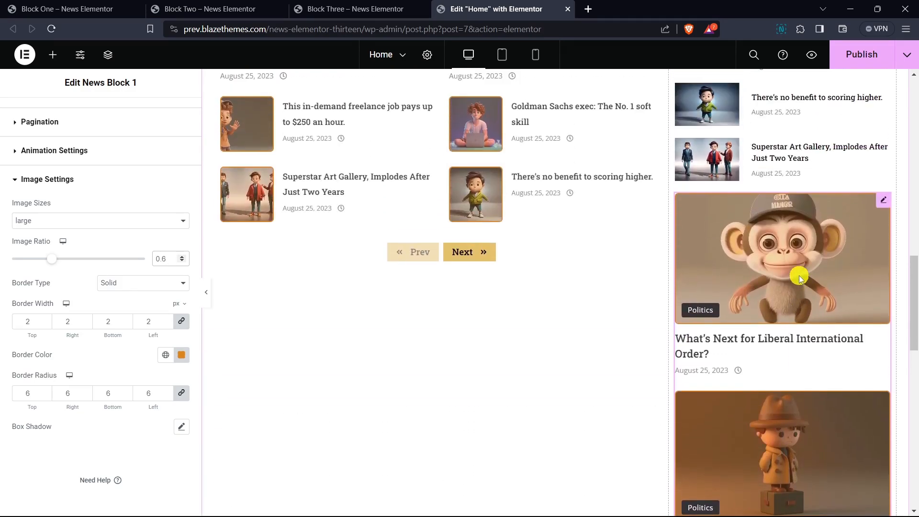
pyautogui.scroll(-1, 799, 278)
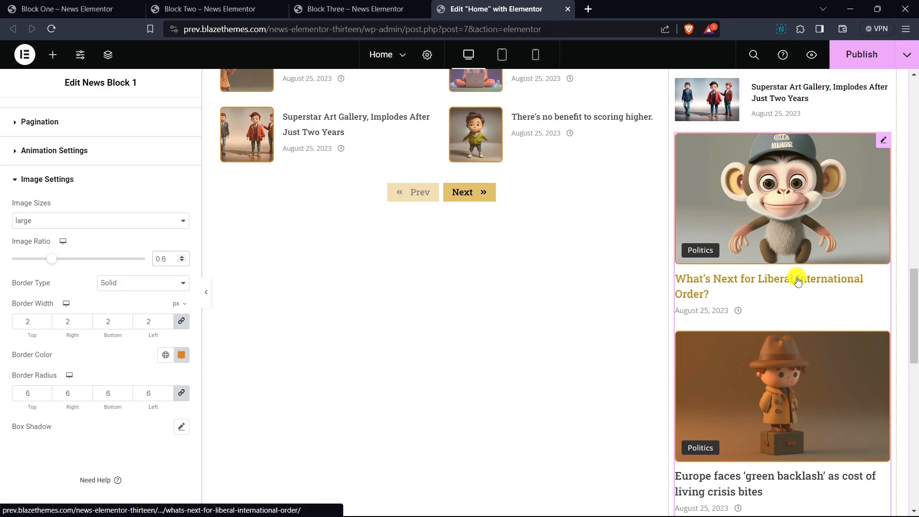
pyautogui.scroll(-5, 798, 281)
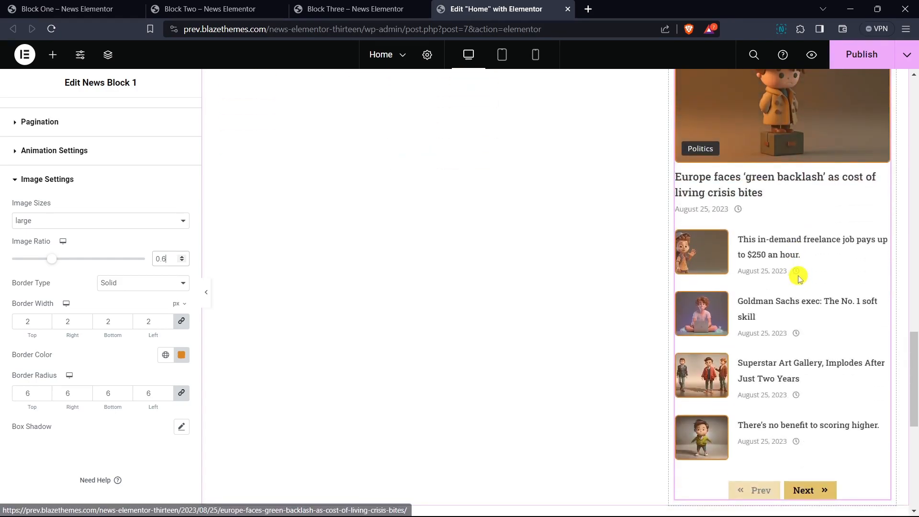
pyautogui.scroll(-2, 798, 281)
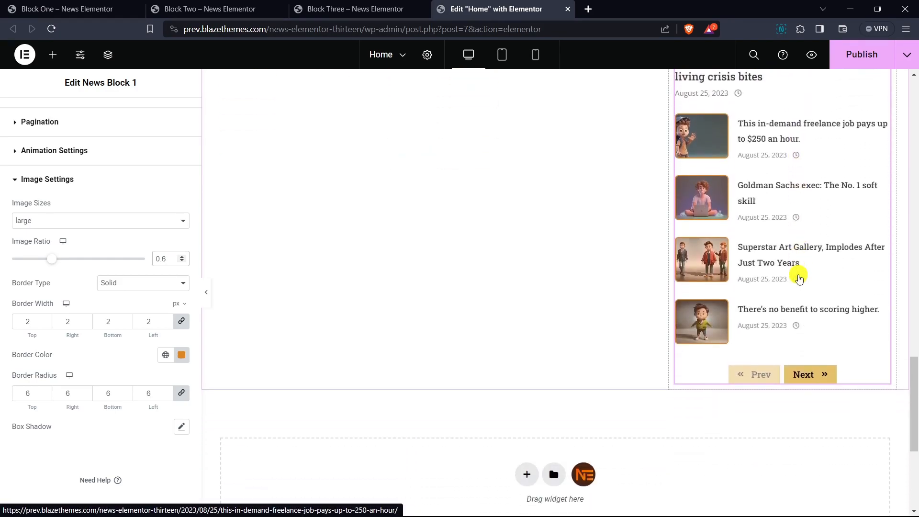
pyautogui.click(864, 58)
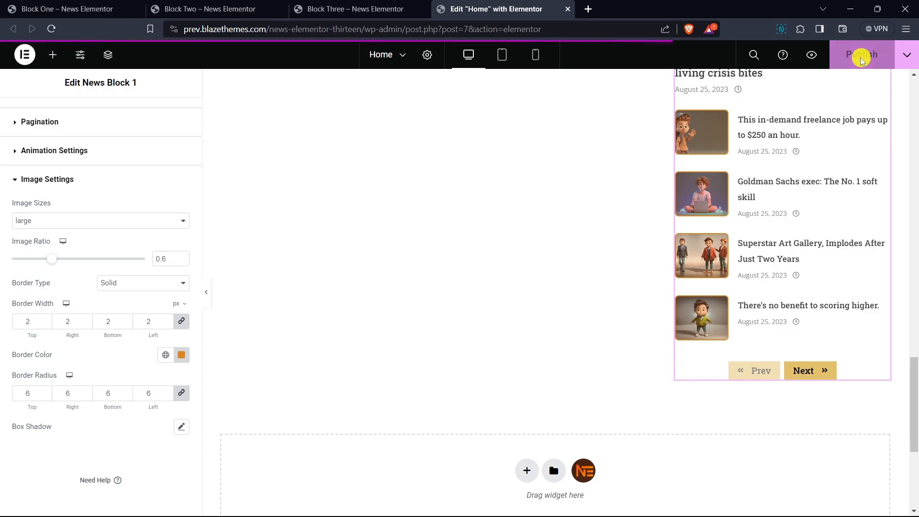
# - Preview the Home page and examine both news blocks' layout and image overlay hover effects in the Latest News and Recent News columns
pyautogui.click(815, 54)
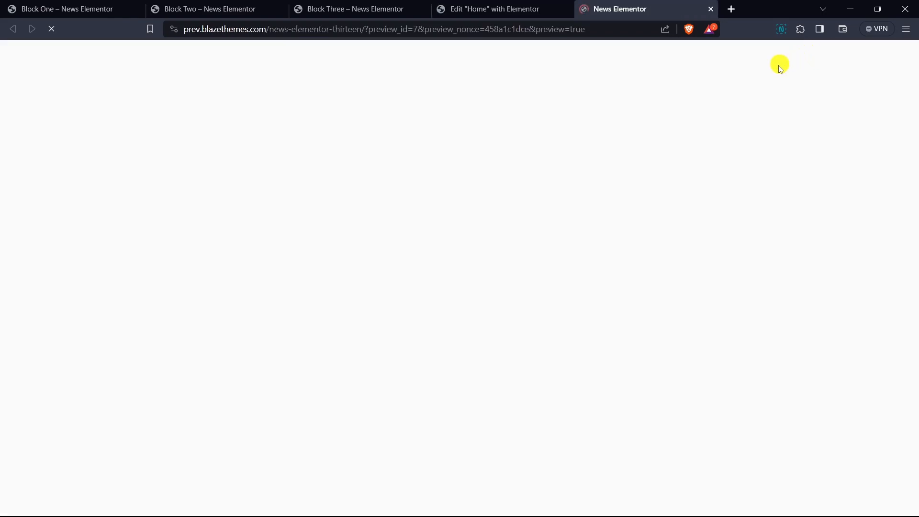
pyautogui.scroll(-10, 811, 168)
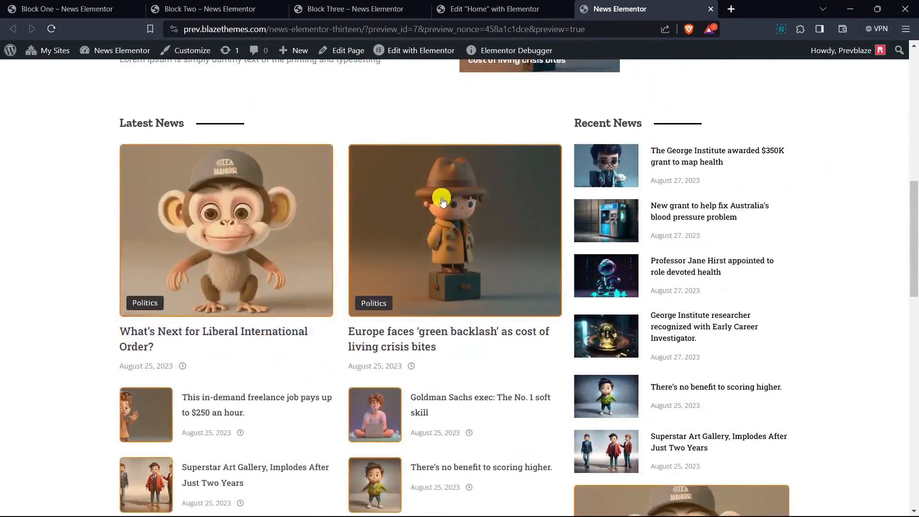
pyautogui.scroll(-1, 132, 247)
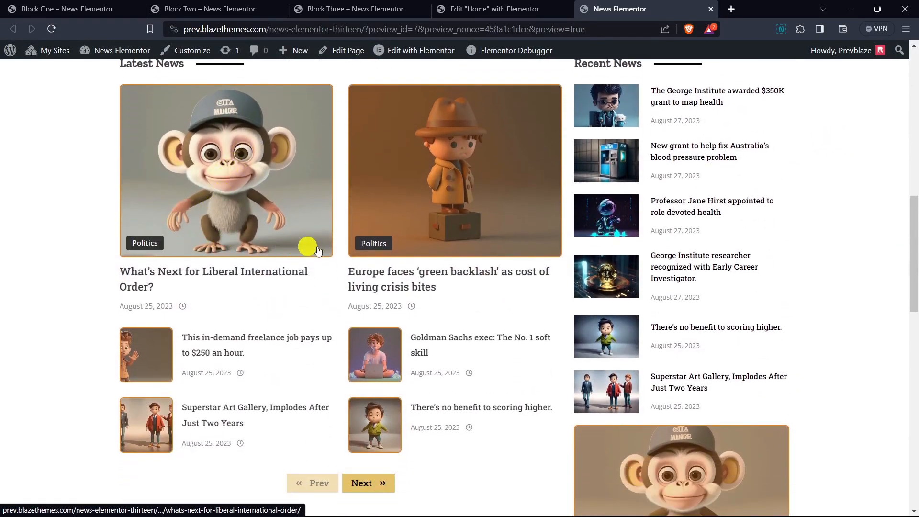
pyautogui.scroll(-1, 397, 293)
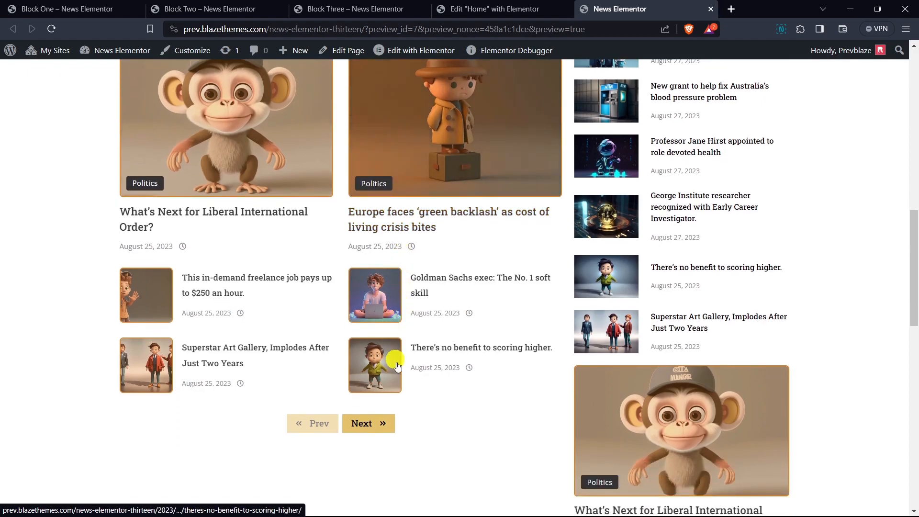
pyautogui.scroll(1, 613, 197)
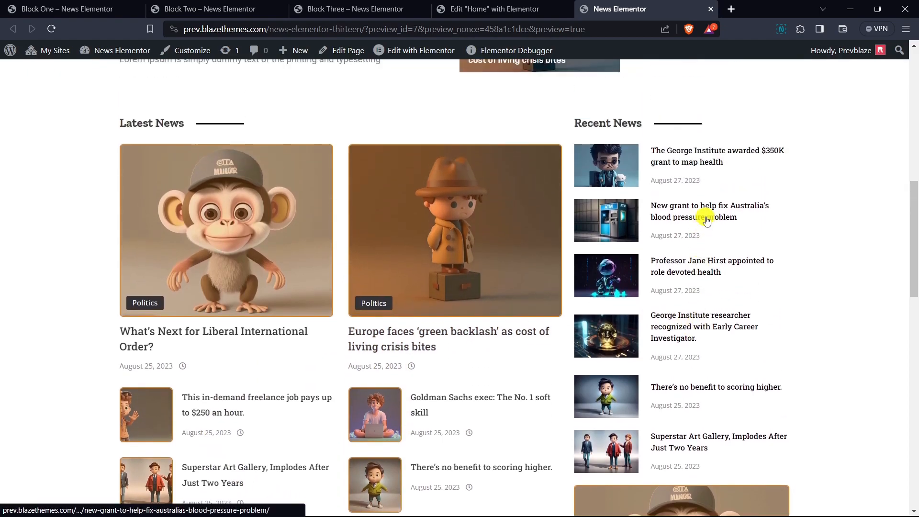
pyautogui.scroll(-4, 618, 205)
pyautogui.scroll(-2, 622, 216)
pyautogui.scroll(-8, 643, 235)
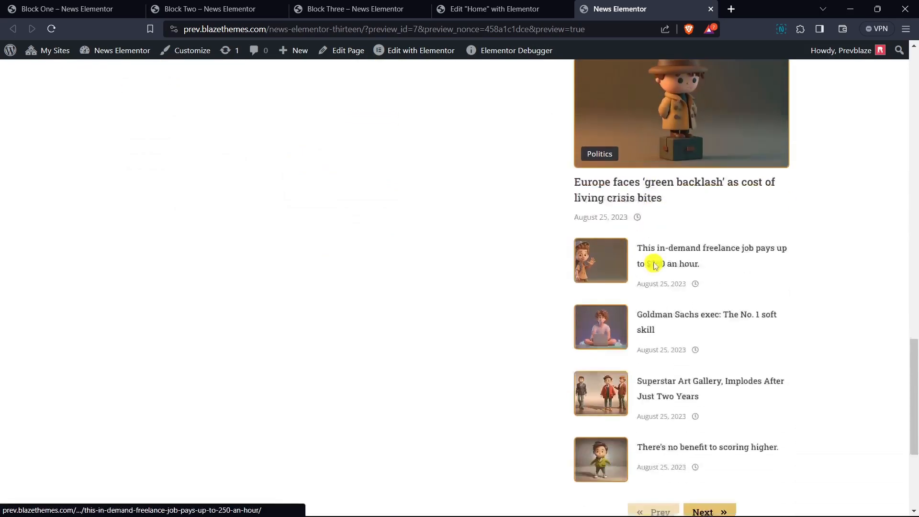
pyautogui.scroll(7, 680, 283)
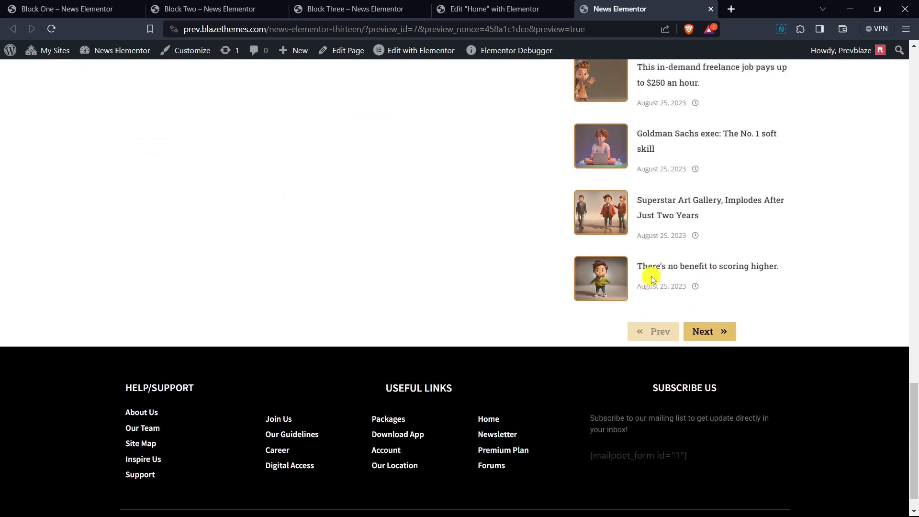
pyautogui.scroll(1, 653, 279)
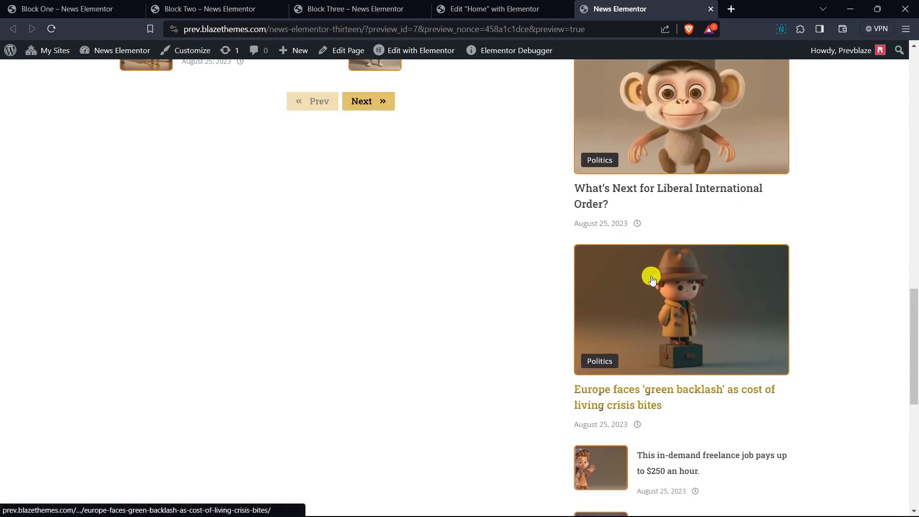
pyautogui.scroll(8, 653, 279)
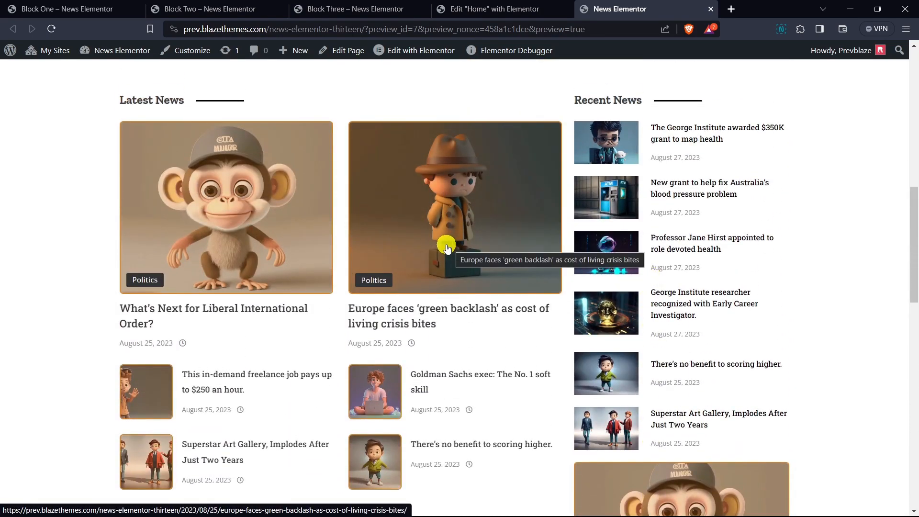
pyautogui.moveTo(667, 515)
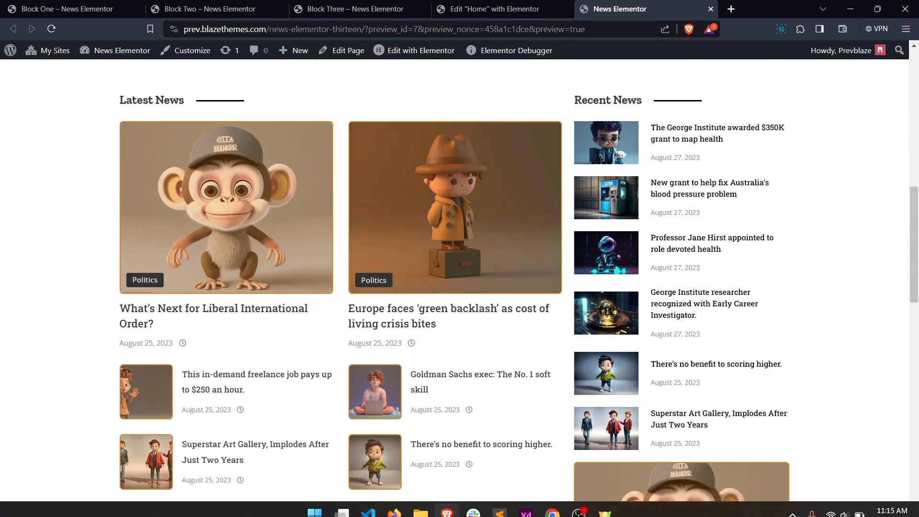